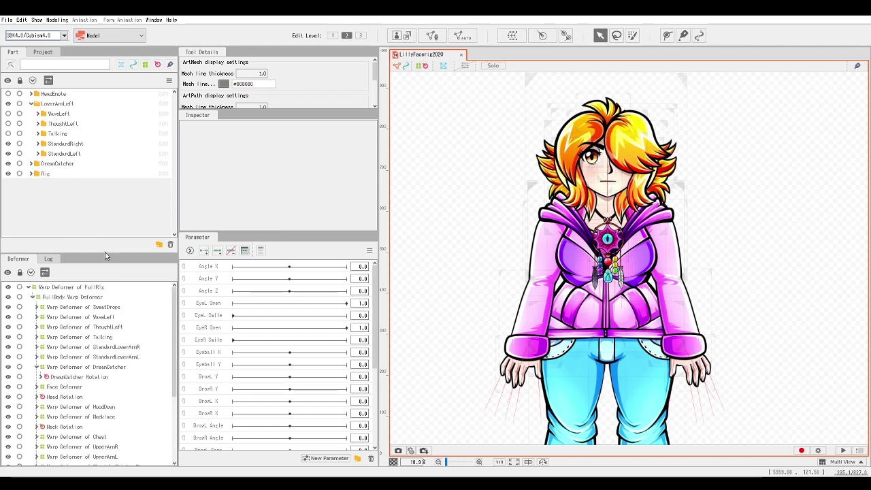
# Enlarge the deformer list and examine the top-level Warp Deformer of FullRig around the whole character, collapsing and reopening its hierarchy.
pyautogui.moveTo(105, 255); pyautogui.dragTo(98, 119)
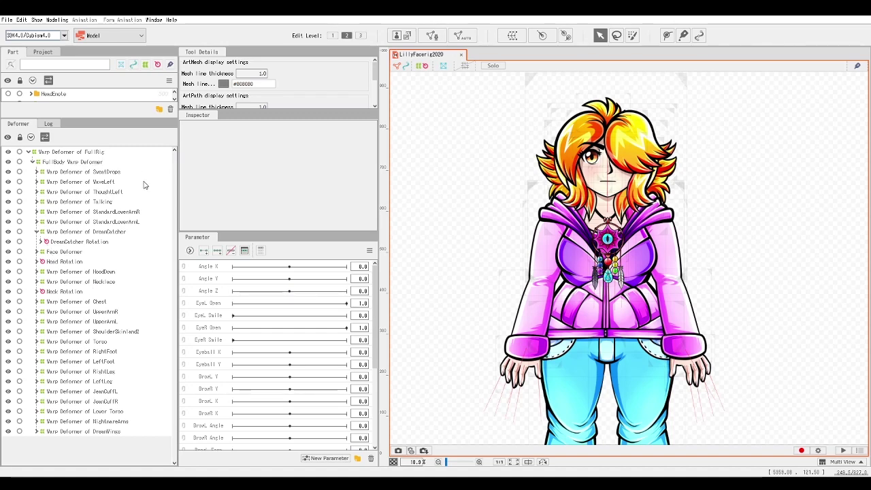
pyautogui.click(32, 155)
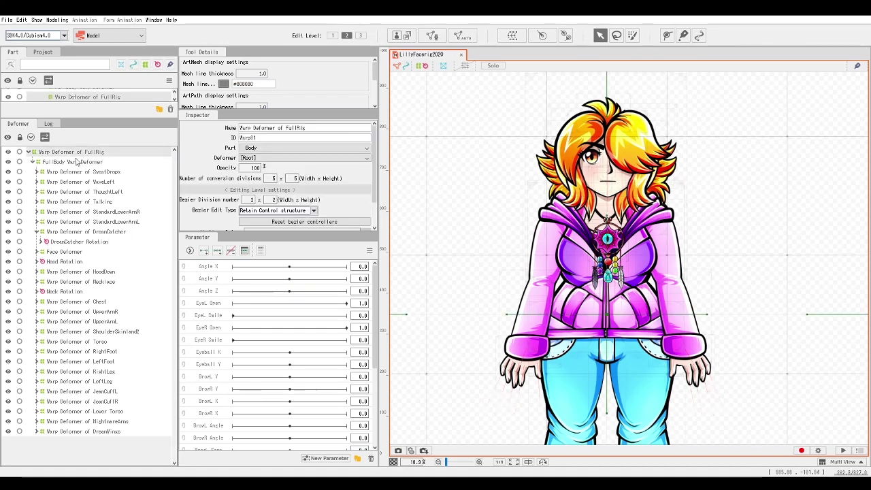
pyautogui.click(28, 152)
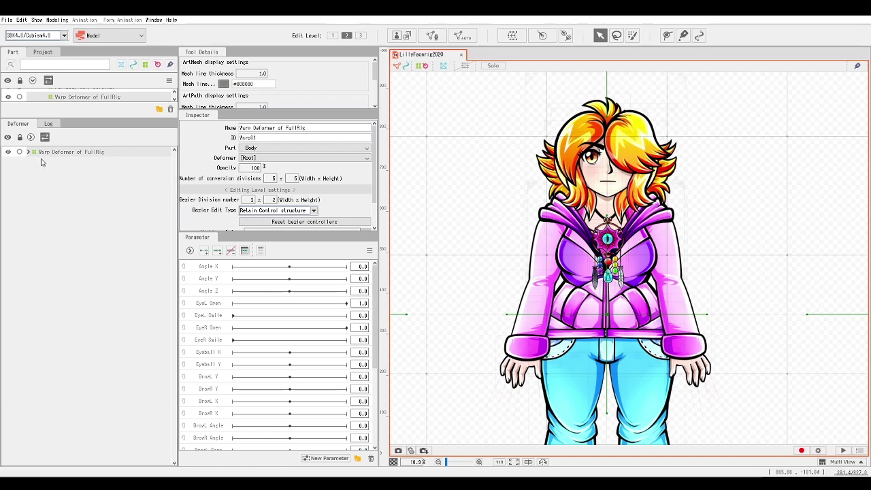
pyautogui.scroll(-2, 522, 238)
pyautogui.moveTo(498, 247); pyautogui.dragTo(538, 229)
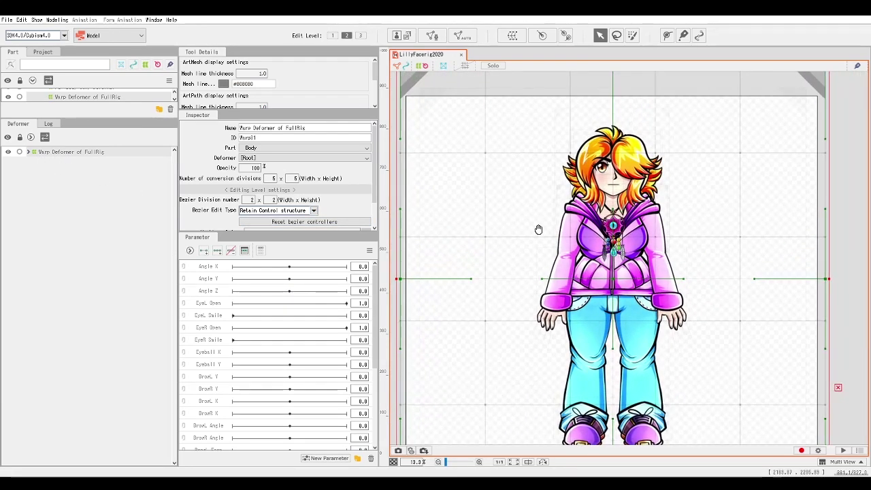
pyautogui.click(28, 152)
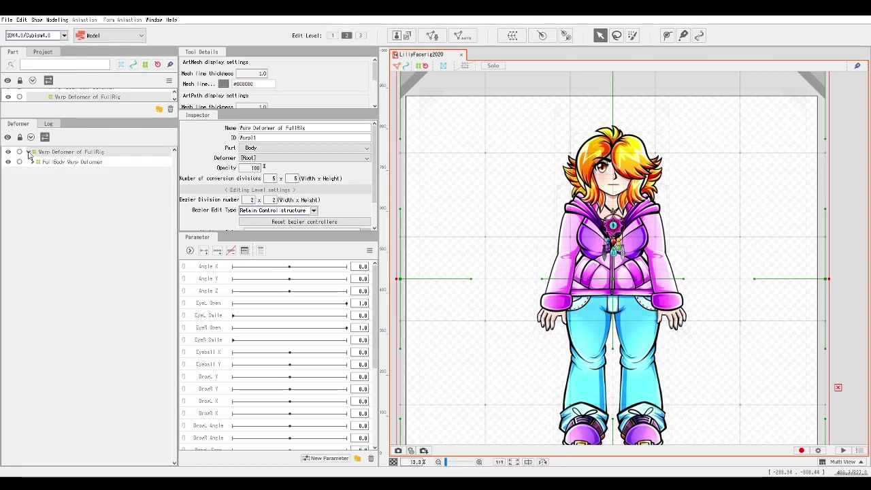
# Try shifting the upper middle control point of the FullBody Warp Deformer, and undo the change.
pyautogui.click(73, 164)
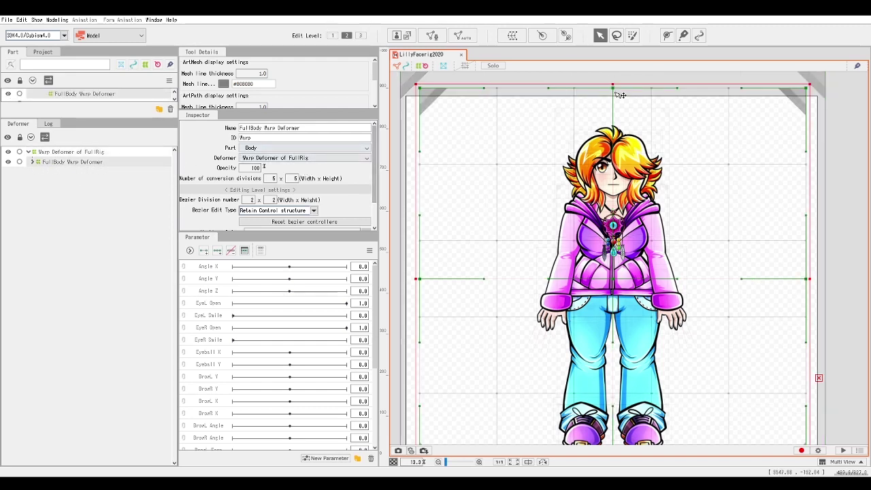
pyautogui.moveTo(613, 93); pyautogui.dragTo(611, 98)
pyautogui.hotkey('ctrl', 'z')
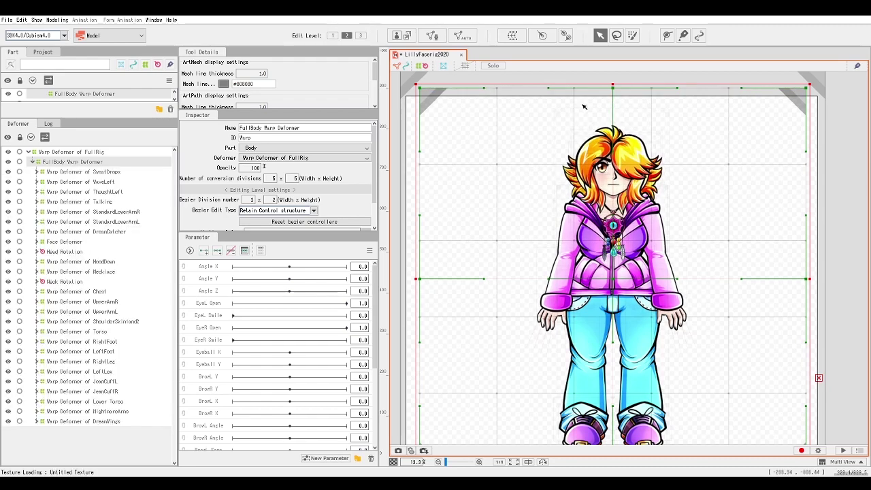
# Examine the child deformers of the FullBody Warp Deformer one by one, from SweatDrops down to UpperArmL.
pyautogui.click(32, 163)
pyautogui.click(31, 163)
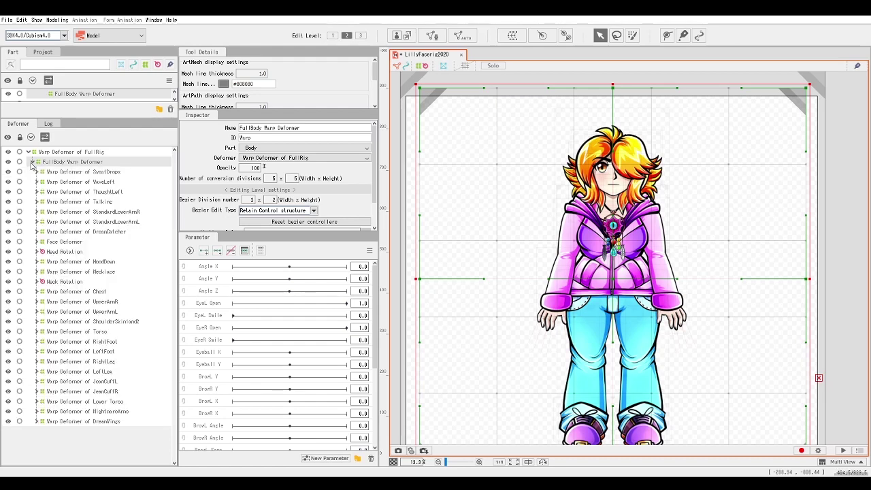
pyautogui.click(82, 172)
pyautogui.press('Down')
pyautogui.press('Down')
pyautogui.press('Down')
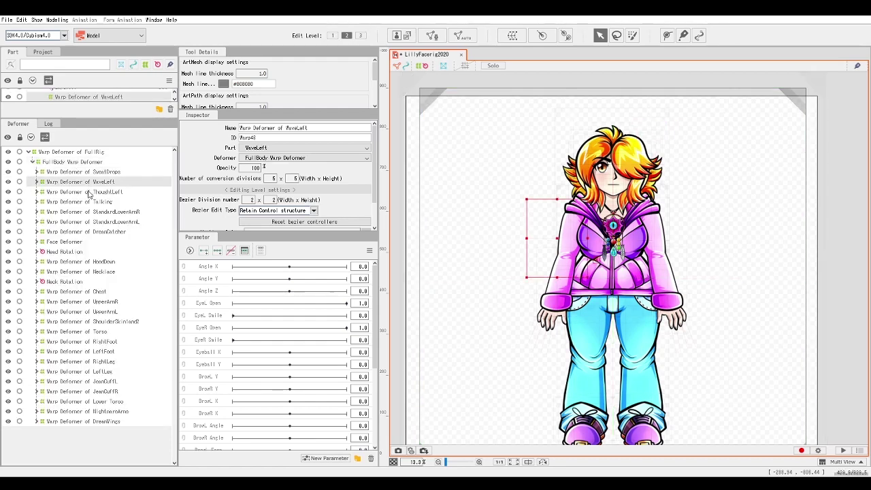
pyautogui.press('Down')
pyautogui.press('Down')
pyautogui.press('Down')
pyautogui.press('Down')
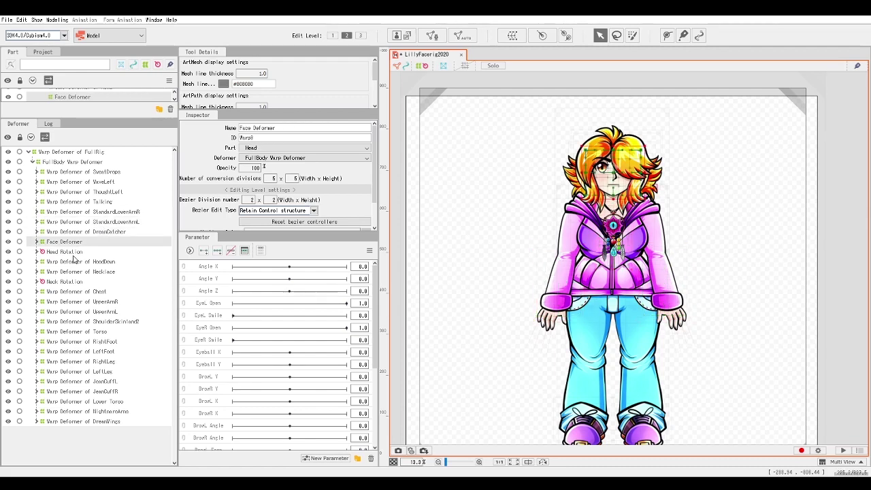
pyautogui.press('Down')
pyautogui.press('Down')
pyautogui.press('Down')
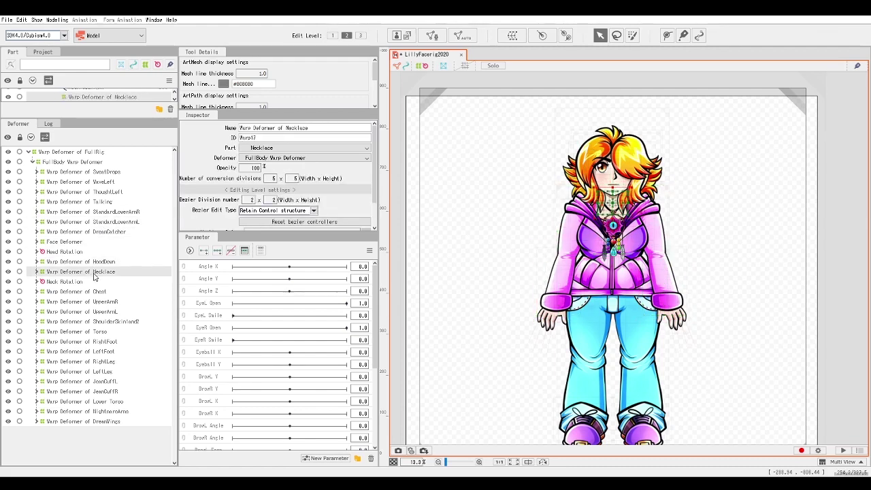
pyautogui.press('Down')
pyautogui.press('Down')
pyautogui.press('Down')
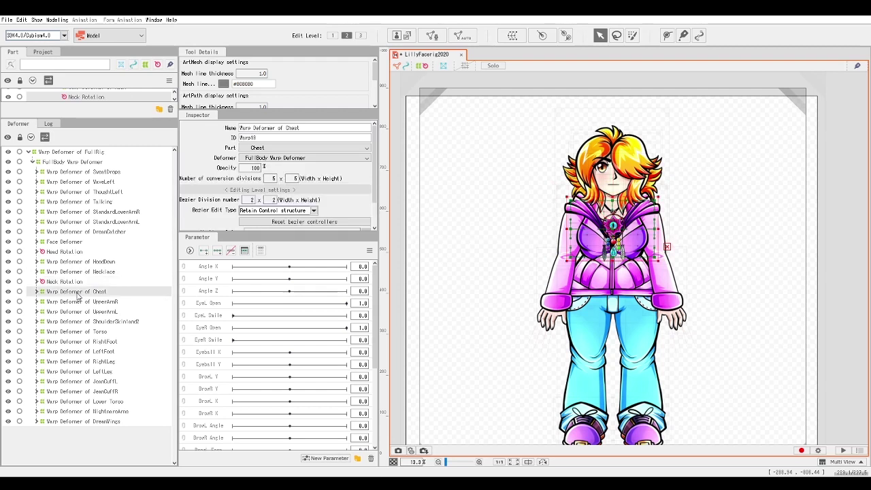
pyautogui.press('Down')
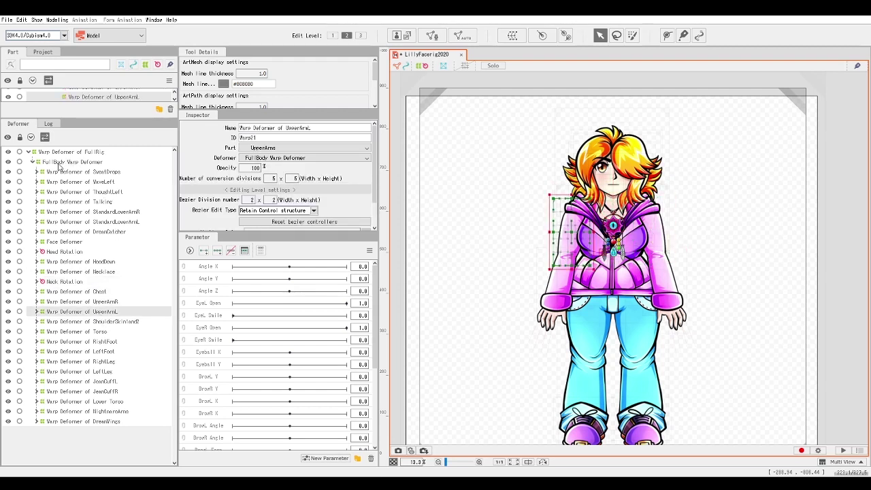
# Examine Layer542, Layer541 and Layer540 within the SweatDrops warp deformer, and shift the whole deformer slightly up and away from the head.
pyautogui.click(89, 172)
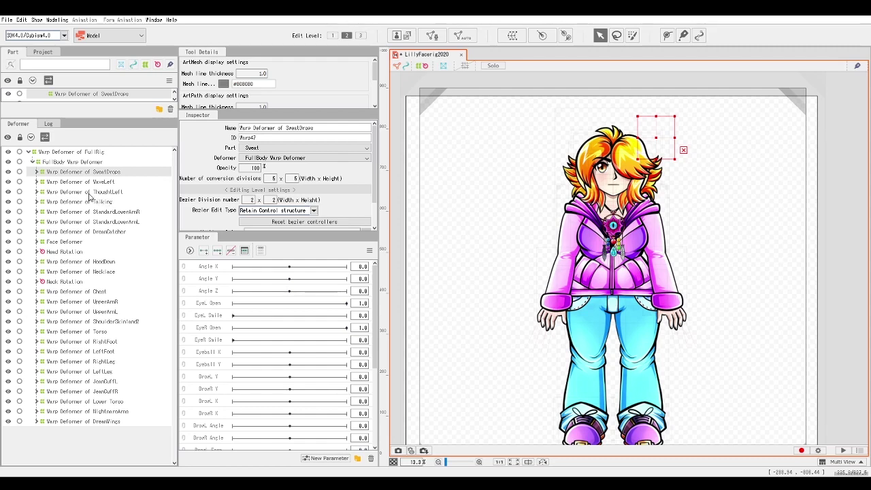
pyautogui.click(91, 178)
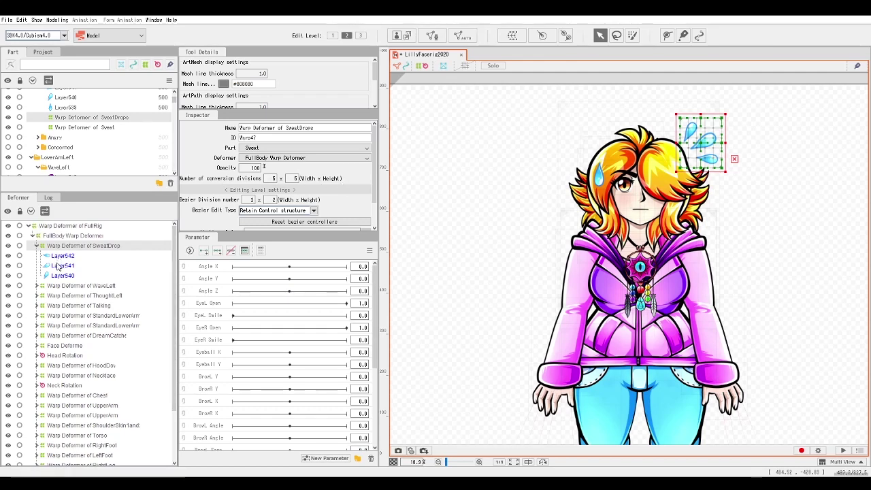
pyautogui.click(62, 255)
pyautogui.click(63, 266)
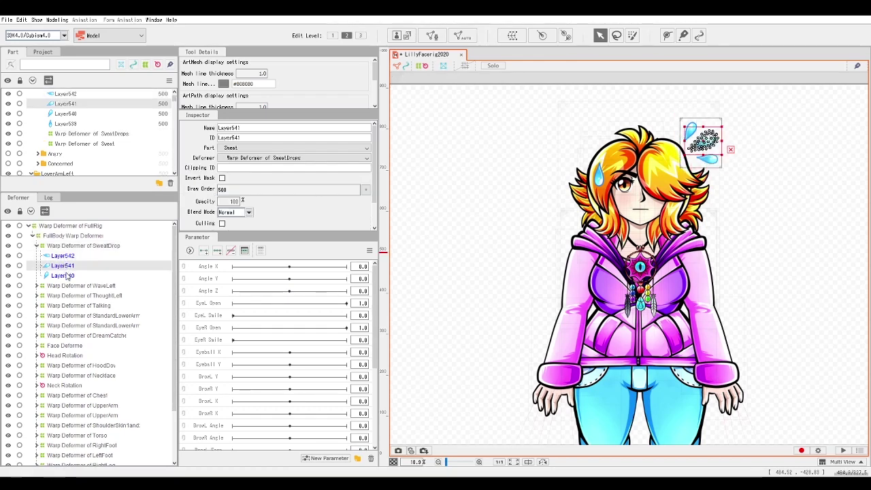
pyautogui.click(63, 274)
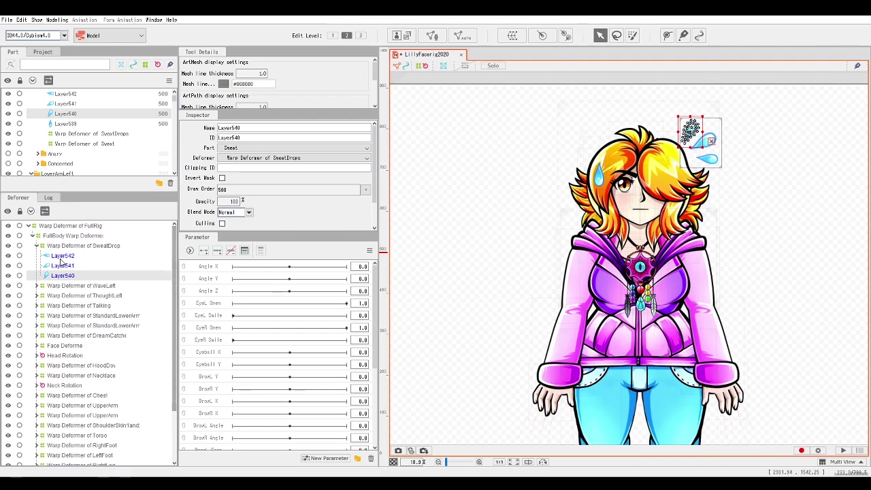
pyautogui.click(71, 246)
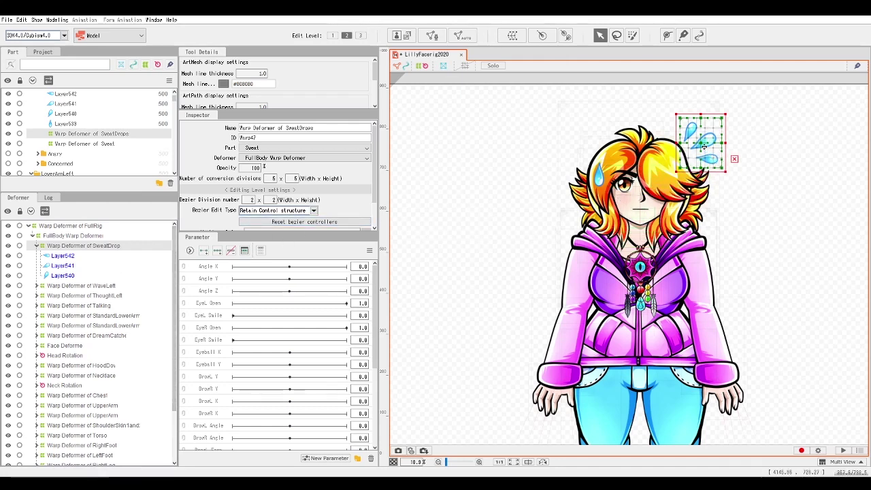
pyautogui.moveTo(704, 139)
pyautogui.mouseDown()
pyautogui.moveTo(738, 133)
pyautogui.moveTo(709, 134)
pyautogui.mouseUp()
# Select the WaveLeft warp deformer and shift the waving arm slightly with it on the canvas.
pyautogui.click(77, 260)
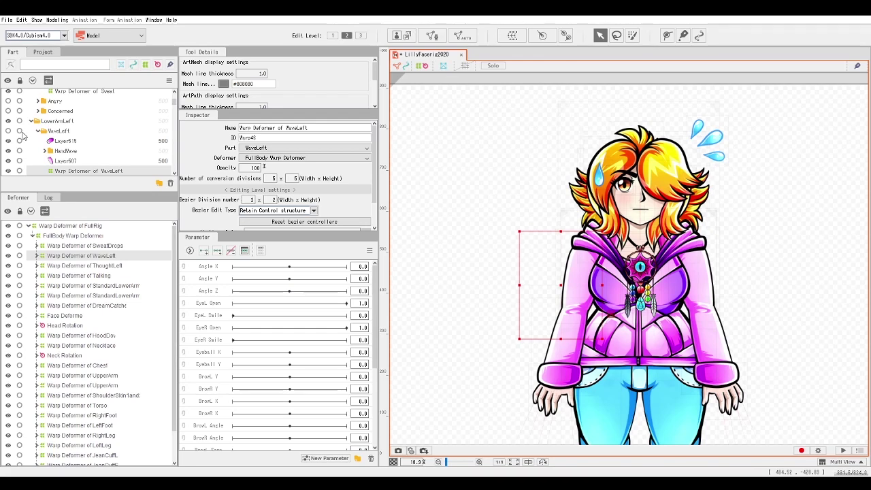
pyautogui.scroll(3, 21, 138)
pyautogui.moveTo(566, 286)
pyautogui.mouseDown()
pyautogui.moveTo(558, 281)
pyautogui.moveTo(567, 279)
pyautogui.mouseUp()
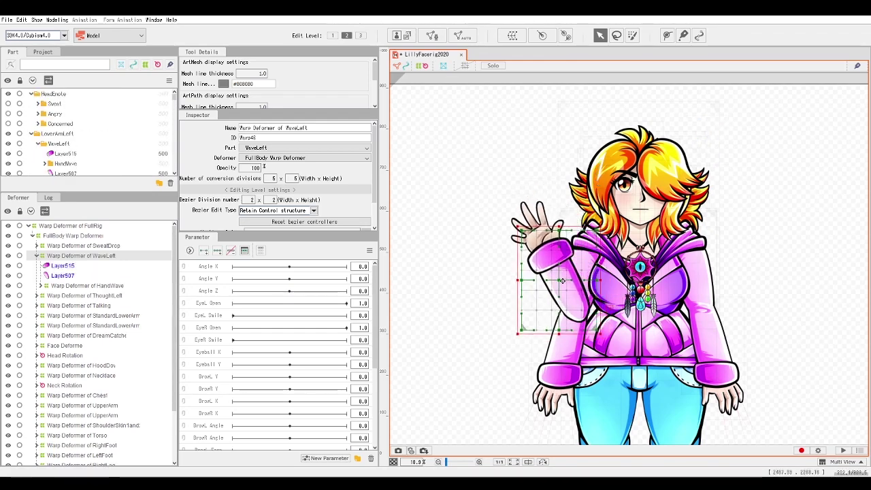
pyautogui.moveTo(561, 227); pyautogui.dragTo(524, 269)
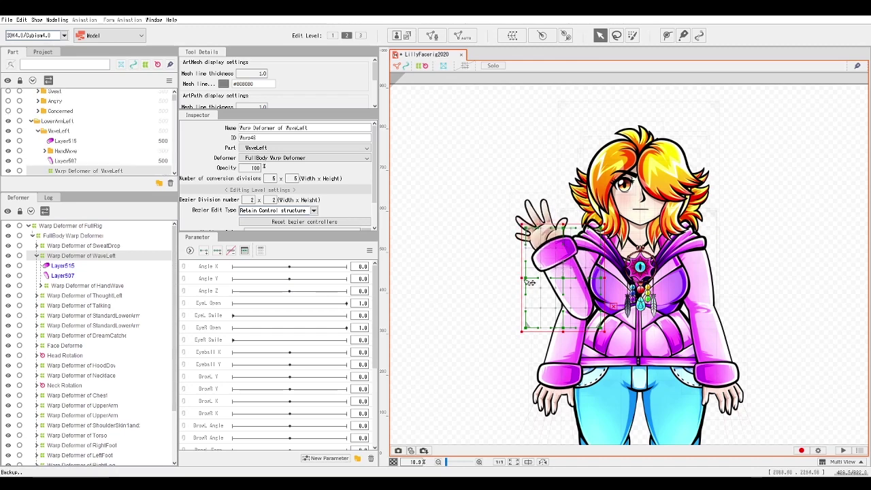
# Expand the HandWave warp deformer, try distorting its upper corner beside the waving hand, and undo the distortion.
pyautogui.click(70, 286)
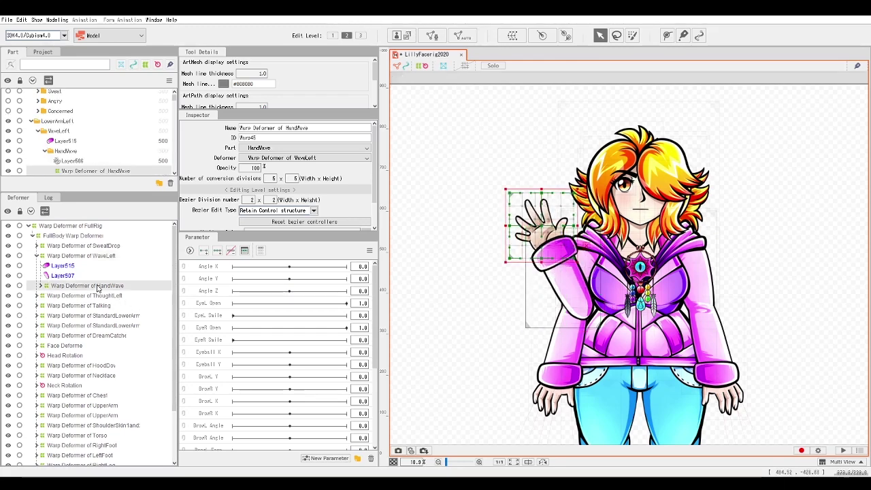
pyautogui.click(41, 287)
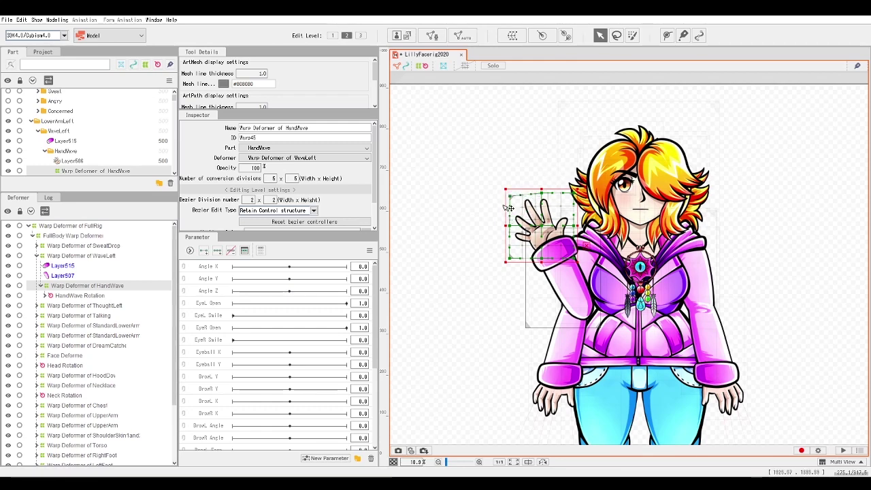
pyautogui.hotkey('ctrl', 'z')
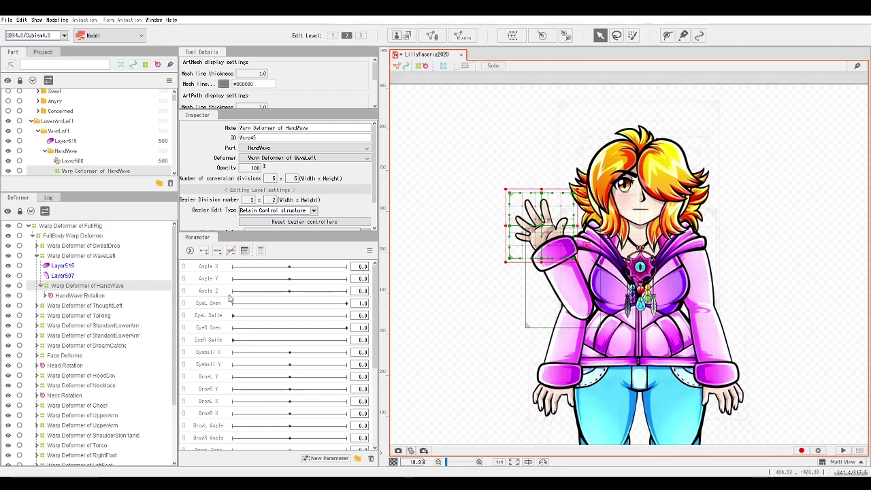
# Examine the HandWave Rotation deformer at the wrist and the hand's Layer506 nested beneath it.
pyautogui.click(49, 296)
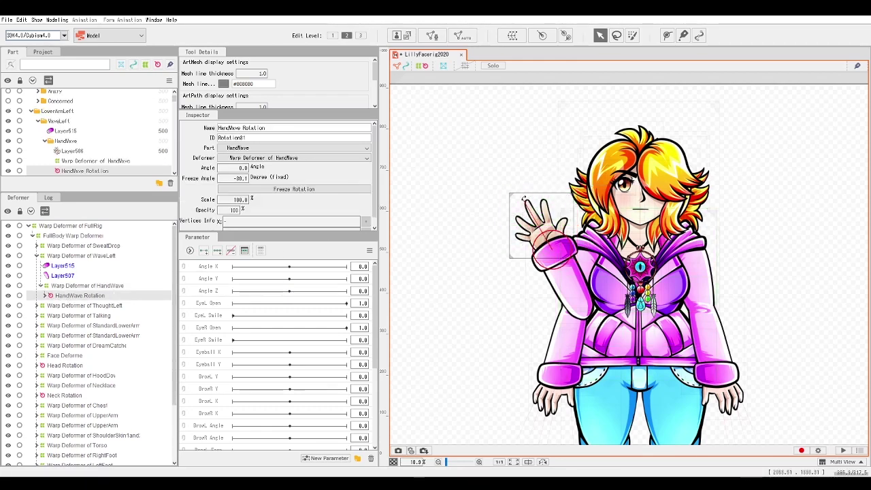
pyautogui.click(45, 296)
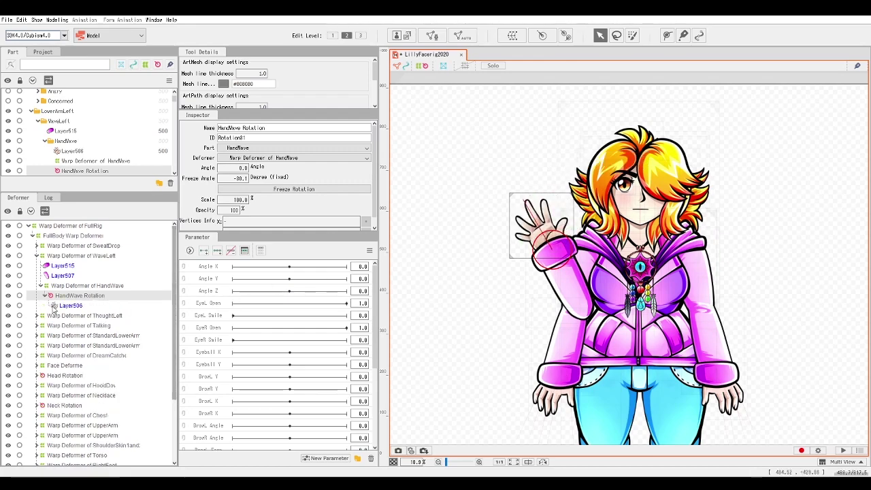
pyautogui.click(68, 305)
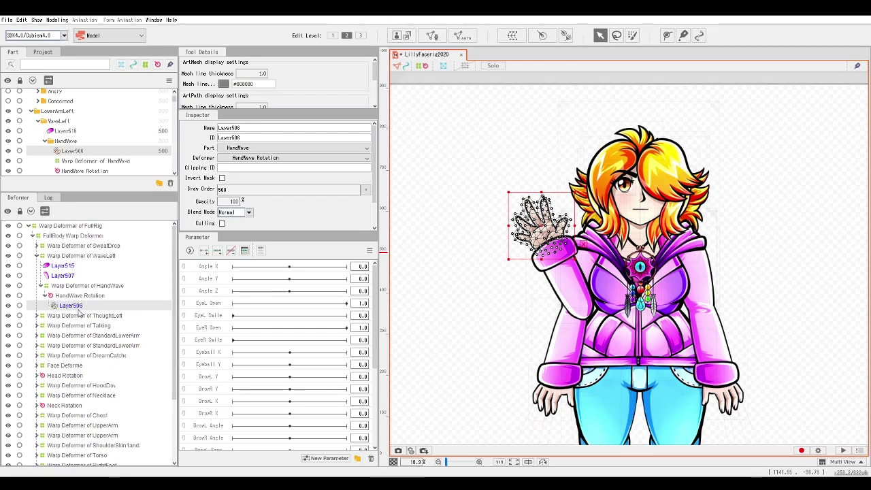
# Collapse the WaveLeft warp deformer and select the ThoughtLeft warp deformer for the thinking arm.
pyautogui.click(60, 256)
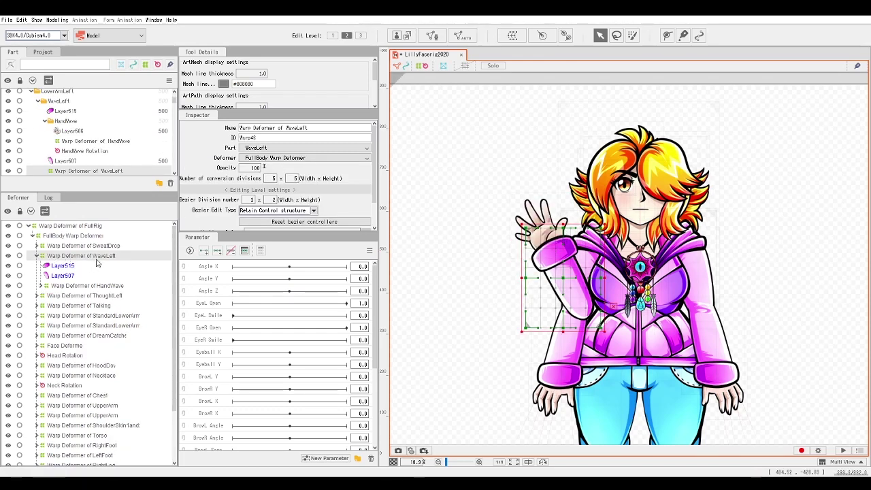
pyautogui.click(36, 256)
pyautogui.click(72, 266)
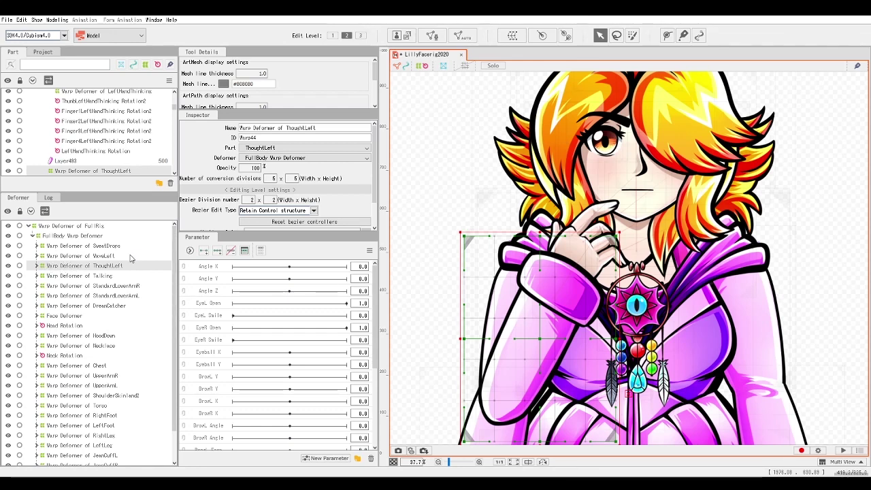
# Expand the ThoughtLeft warp deformer, try pulling its upper corner near the hand inward, and undo the distortion.
pyautogui.click(36, 266)
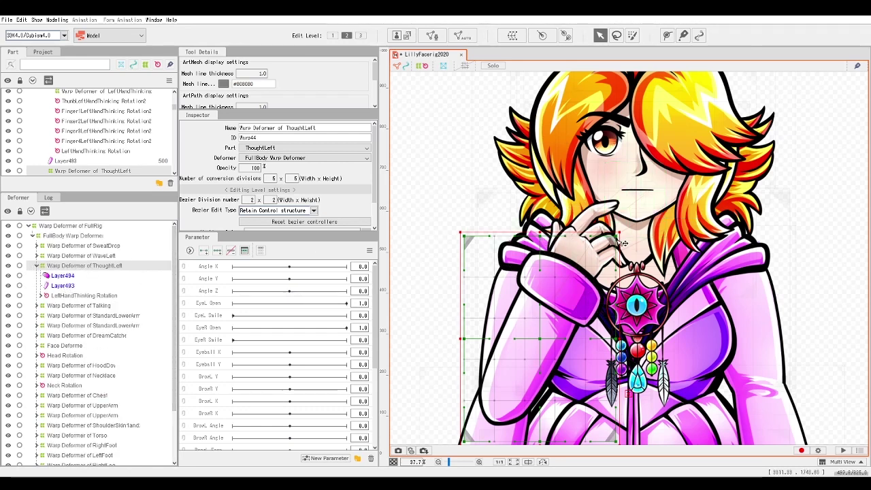
pyautogui.moveTo(622, 241); pyautogui.dragTo(667, 305)
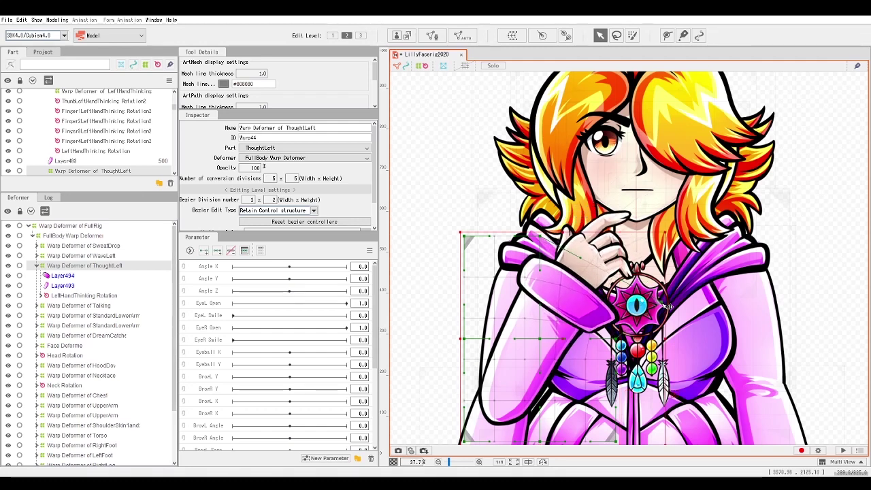
pyautogui.hotkey('ctrl', 'z')
# Expand the LeftHandThinking Rotation hierarchy to its thumb and finger rotations, and select the LeftHandThinking warp deformer.
pyautogui.click(70, 296)
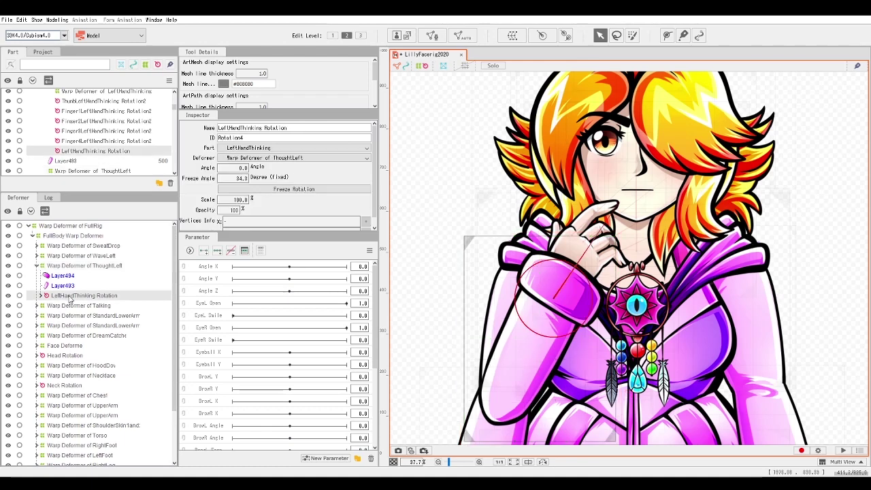
pyautogui.click(42, 296)
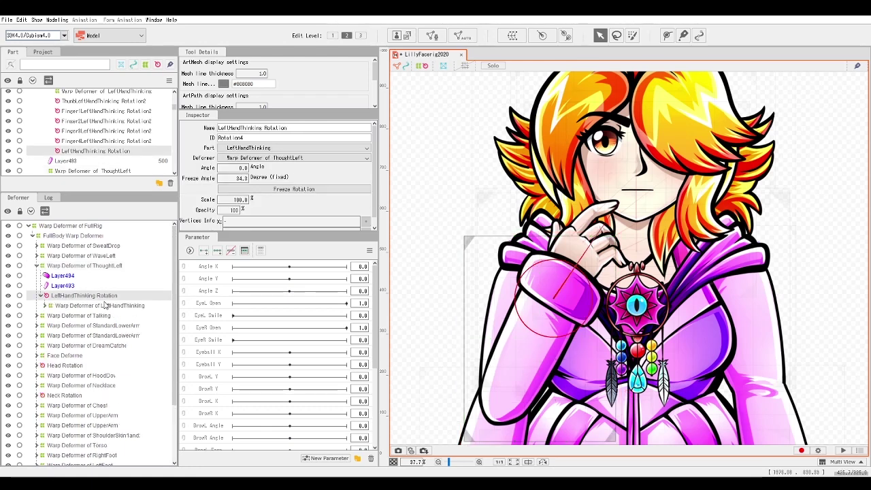
pyautogui.click(46, 306)
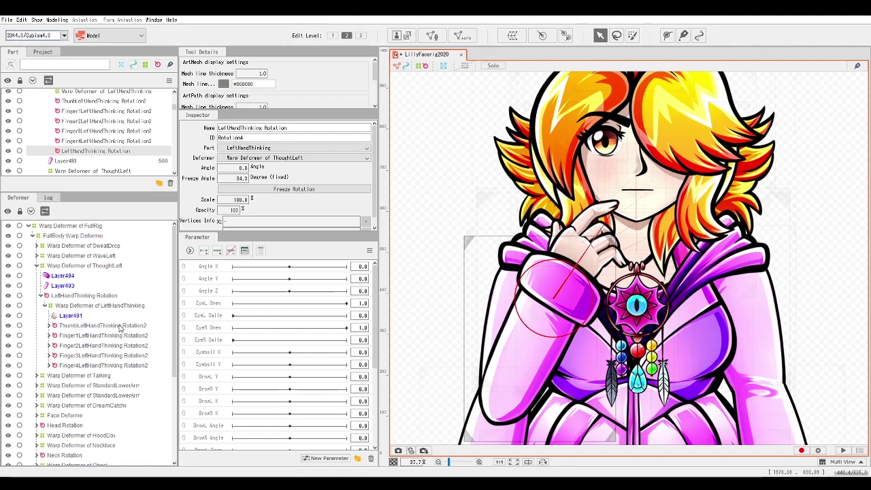
pyautogui.click(79, 307)
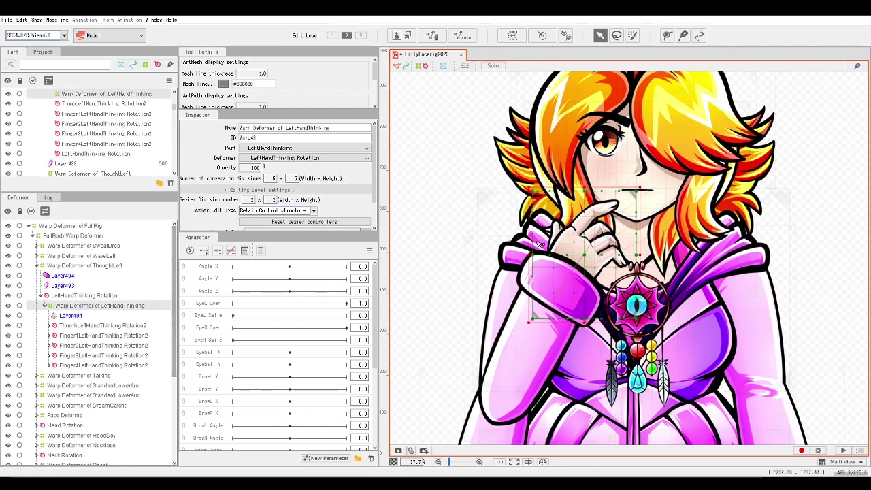
# Try pulling the upper edge of the LeftHandThinking warp deformer slightly sideways, and undo the distortion.
pyautogui.moveTo(584, 191)
pyautogui.mouseDown()
pyautogui.moveTo(600, 207)
pyautogui.moveTo(593, 182)
pyautogui.moveTo(584, 203)
pyautogui.moveTo(571, 200)
pyautogui.moveTo(582, 203)
pyautogui.moveTo(578, 194)
pyautogui.moveTo(588, 191)
pyautogui.moveTo(578, 190)
pyautogui.mouseUp()
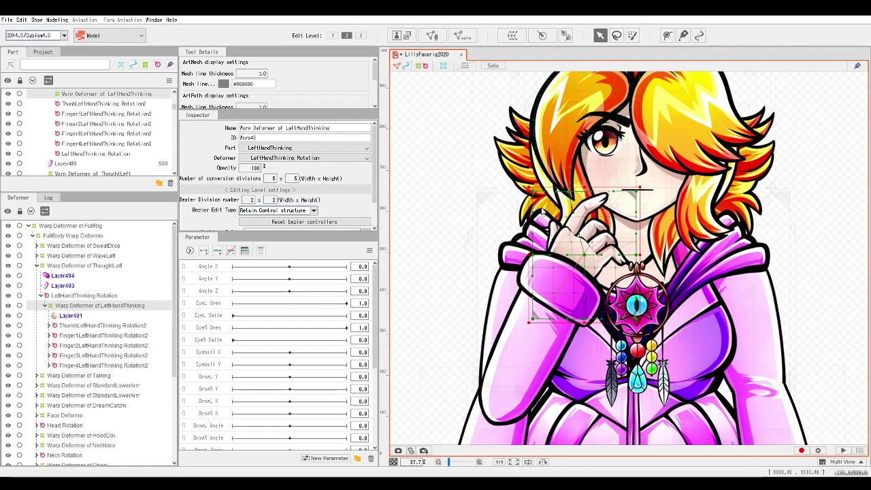
pyautogui.hotkey('ctrl', 'z')
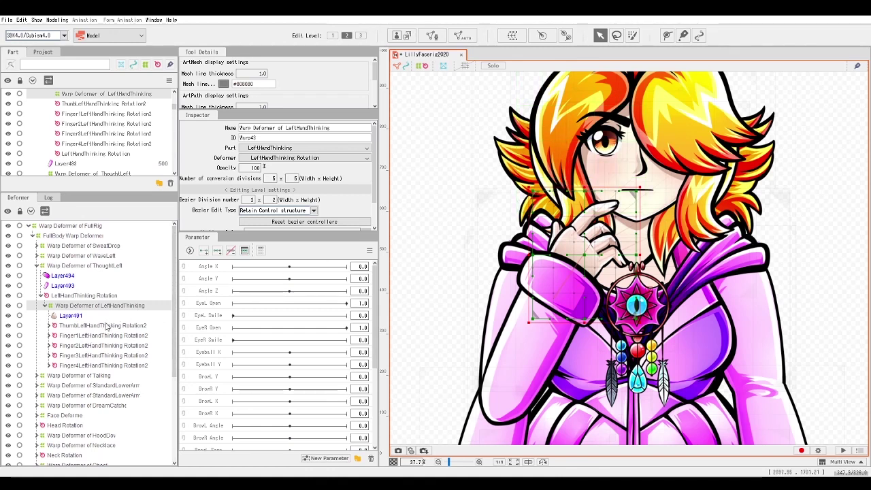
# Select ThumbLeftHandThinking Rotation2 and expand the thumb and four finger rotations to show the layer nested under each.
pyautogui.click(69, 325)
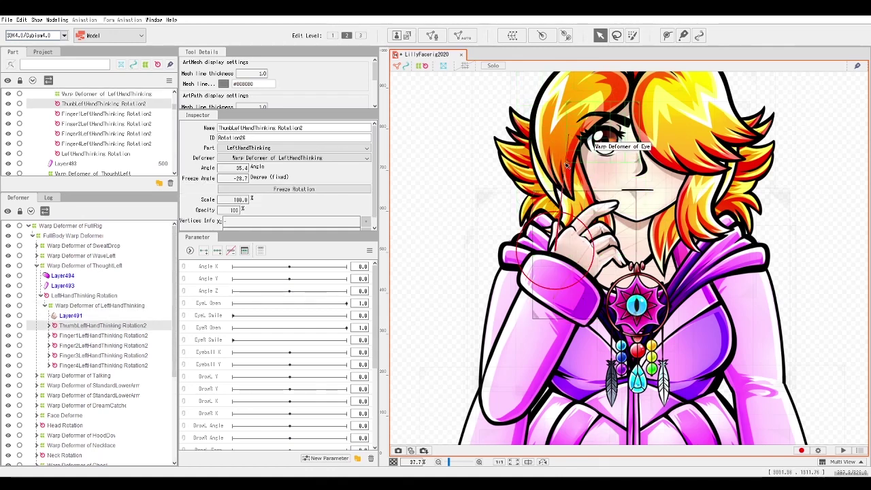
pyautogui.click(50, 325)
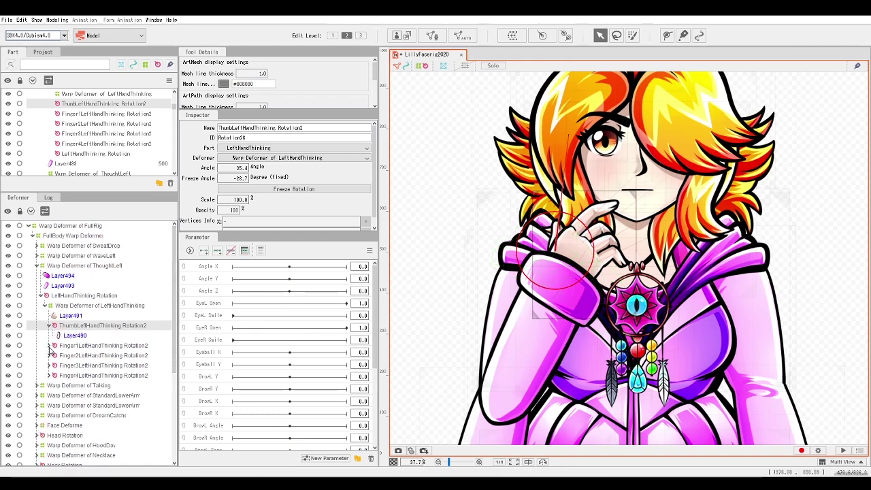
pyautogui.click(49, 346)
pyautogui.click(50, 365)
pyautogui.click(50, 385)
pyautogui.click(49, 405)
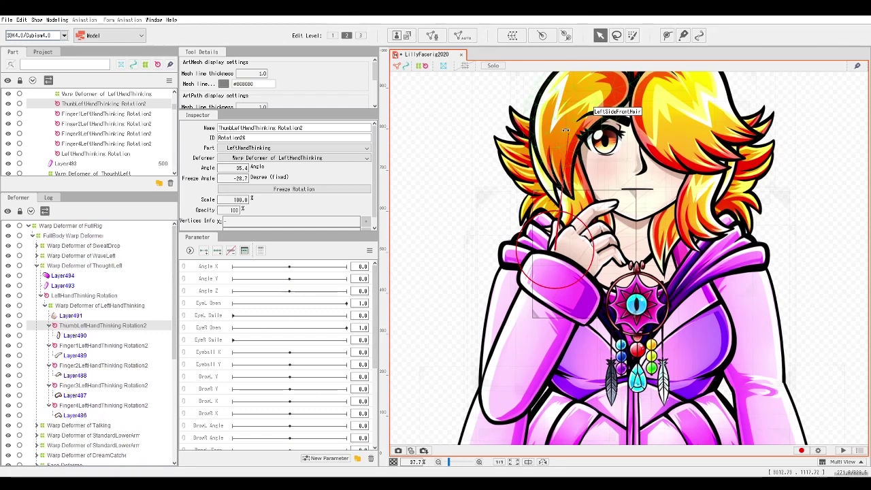
# Try rotating the thumb, Finger1 and Finger2 rotation deformers of the thinking hand one after another, undoing each rotation.
pyautogui.moveTo(565, 133); pyautogui.dragTo(540, 145)
pyautogui.hotkey('ctrl', 'z')
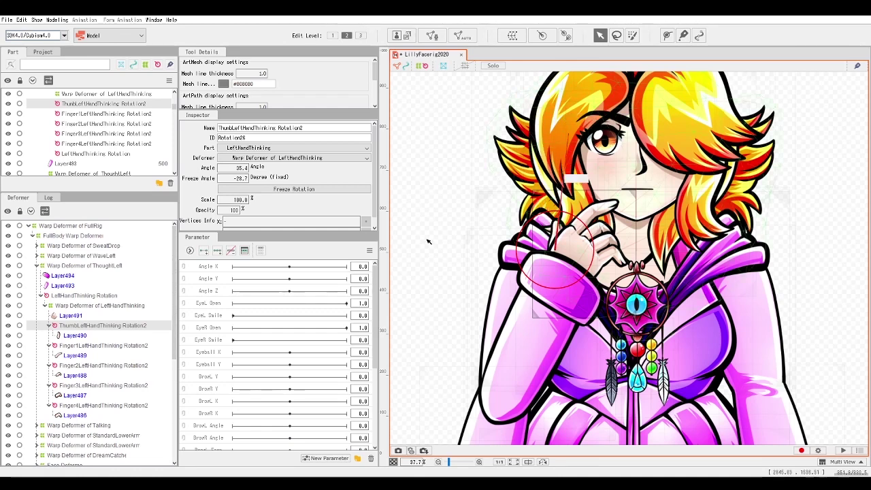
pyautogui.click(88, 347)
pyautogui.moveTo(649, 160)
pyautogui.mouseDown()
pyautogui.moveTo(642, 131)
pyautogui.moveTo(643, 150)
pyautogui.mouseUp()
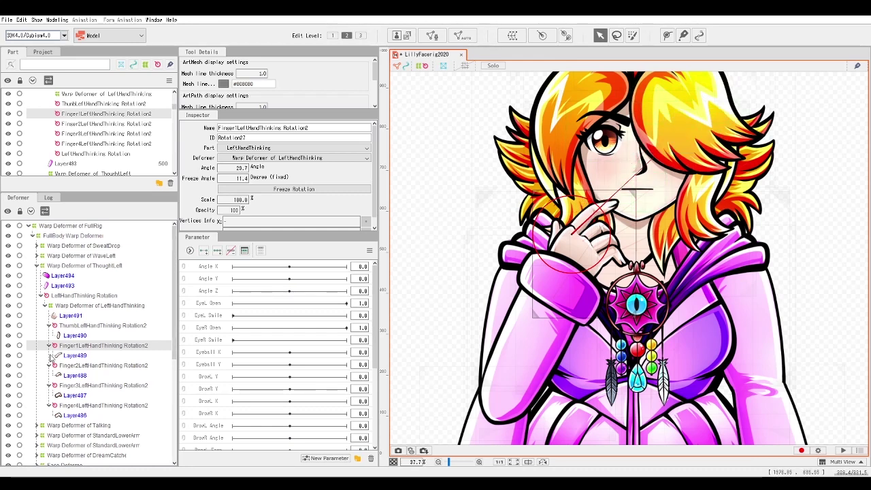
pyautogui.click(89, 367)
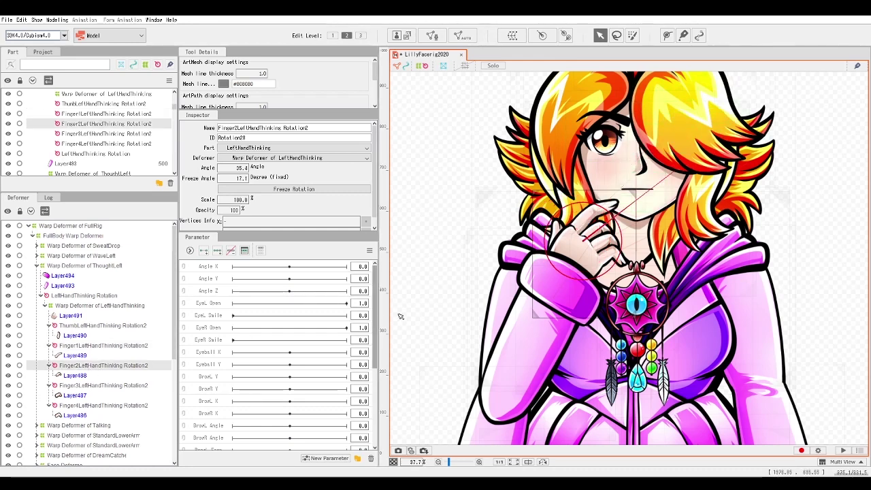
pyautogui.moveTo(676, 168); pyautogui.dragTo(653, 210)
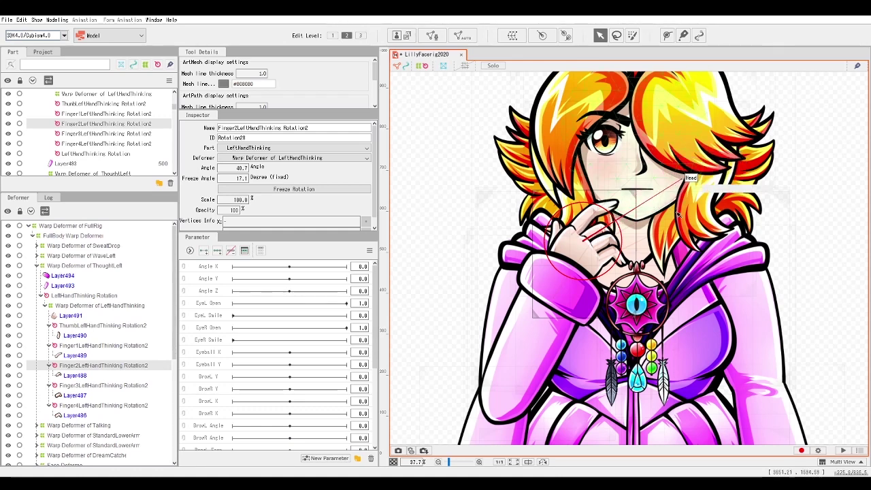
pyautogui.hotkey('ctrl', 'z')
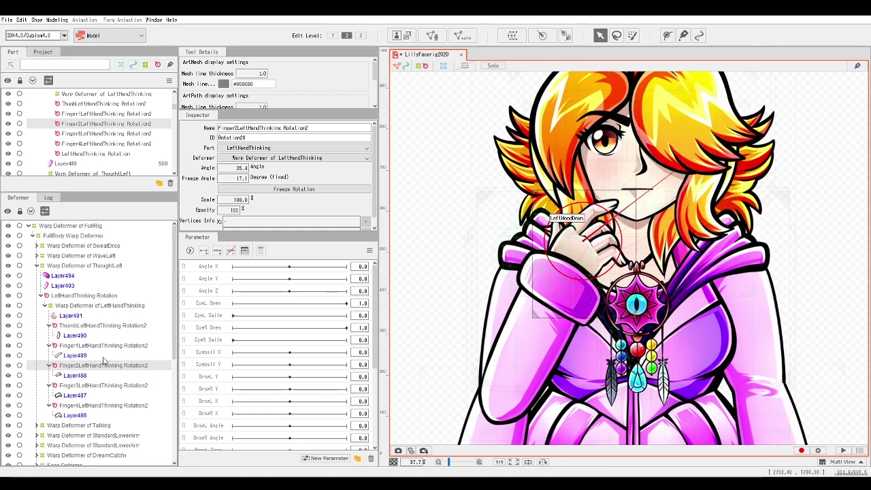
# Collapse the ThoughtLeft hierarchy, and select and expand the Talking warp deformer down to RightHand Rotation2.
pyautogui.click(41, 296)
pyautogui.click(37, 266)
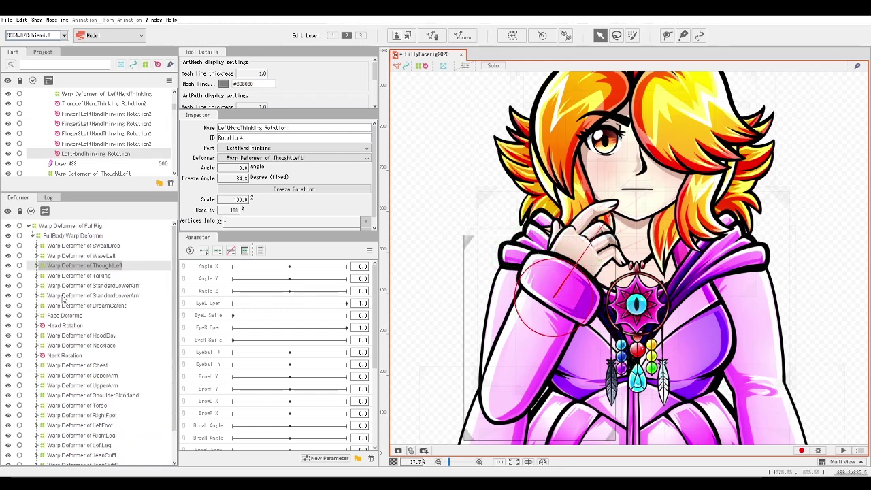
pyautogui.click(68, 276)
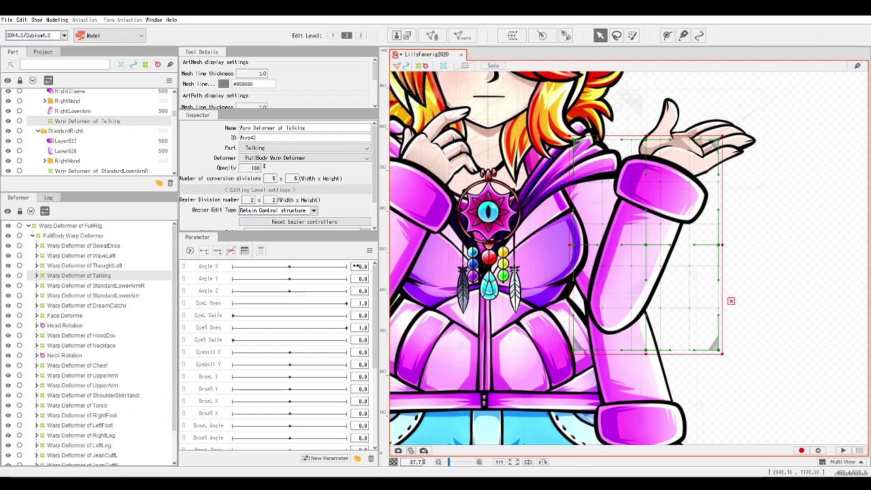
pyautogui.moveTo(470, 240); pyautogui.dragTo(485, 309)
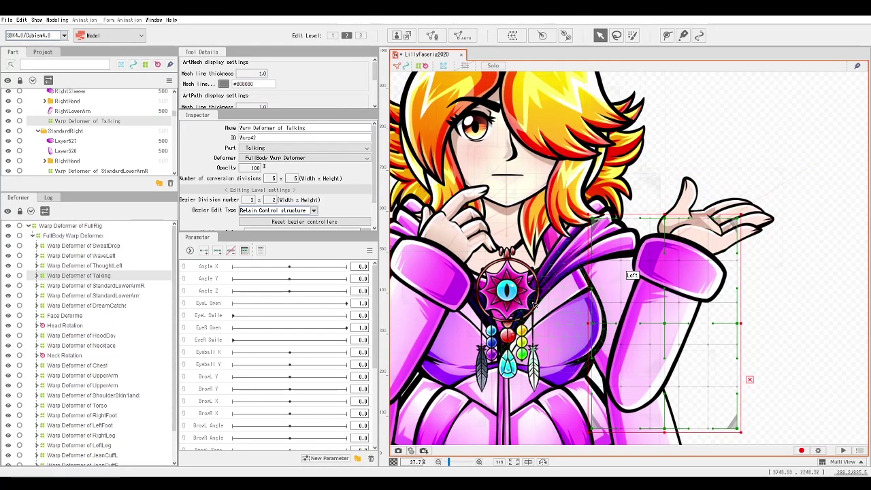
pyautogui.click(36, 275)
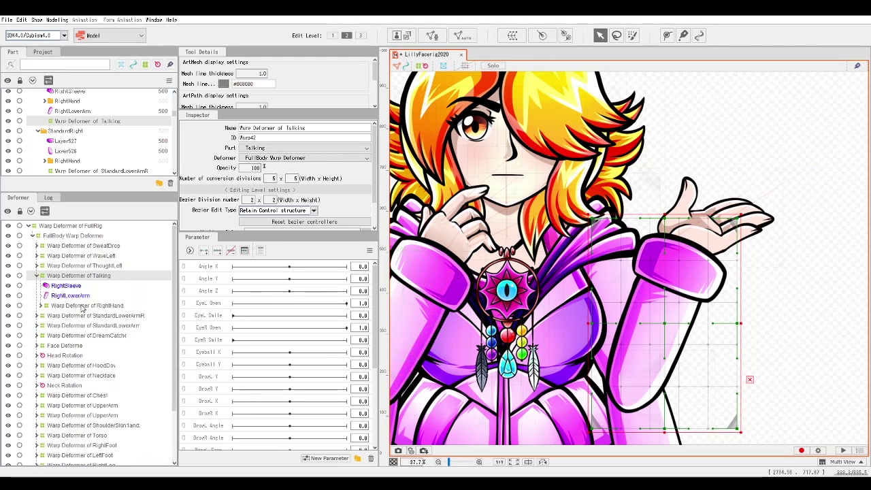
pyautogui.click(41, 306)
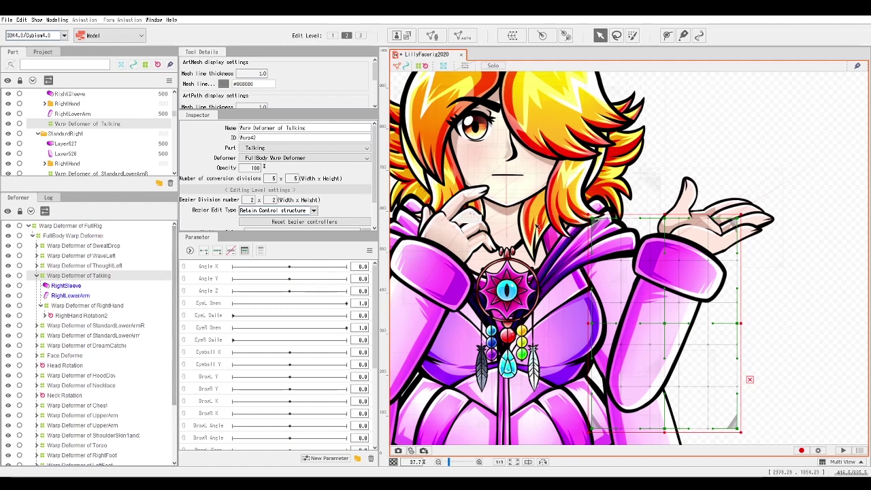
# Test the Talking and RightHand warp deformers and RightHand Rotation2 on the open palm, undoing each change.
pyautogui.moveTo(664, 219); pyautogui.dragTo(679, 233)
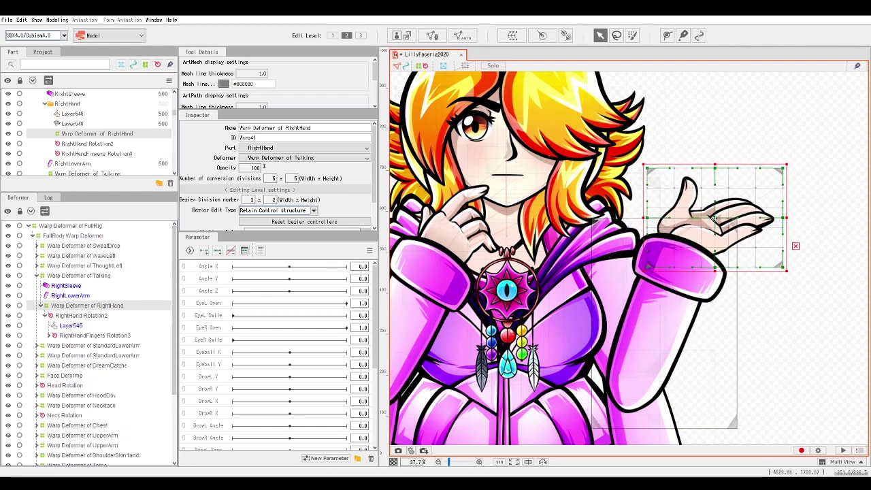
pyautogui.moveTo(714, 217)
pyautogui.mouseDown()
pyautogui.moveTo(708, 226)
pyautogui.moveTo(714, 217)
pyautogui.mouseUp()
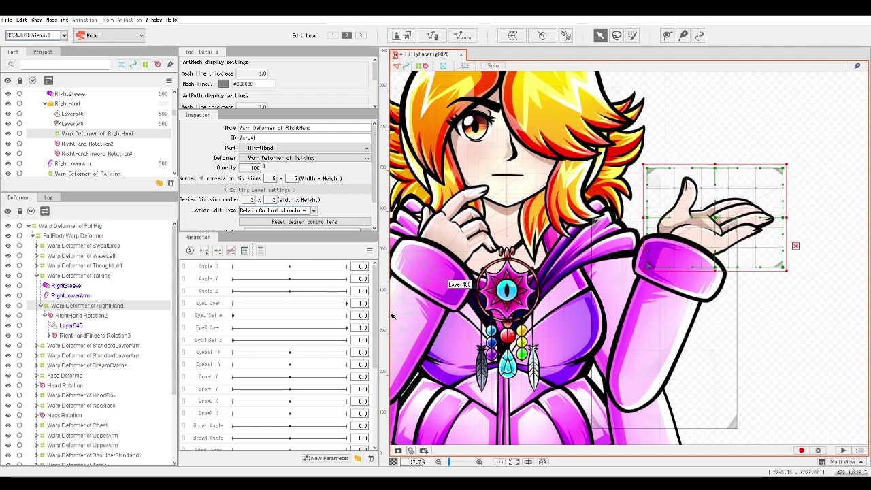
pyautogui.click(77, 316)
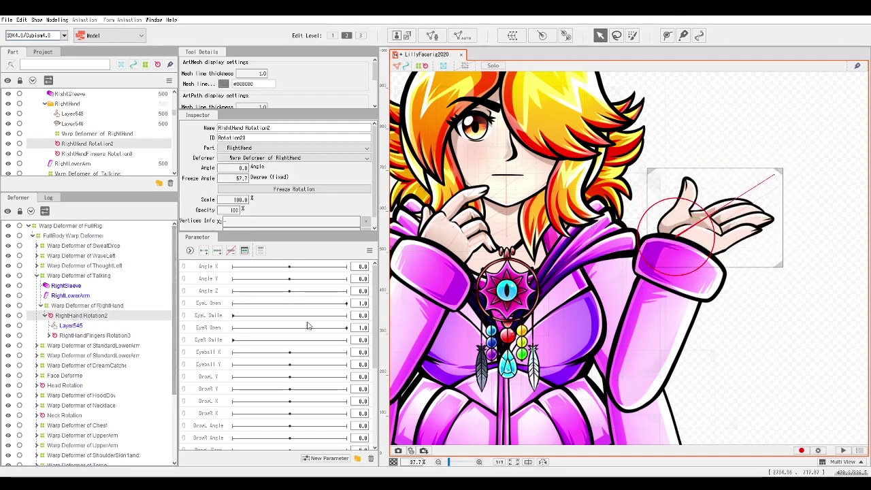
pyautogui.moveTo(772, 174)
pyautogui.mouseDown()
pyautogui.moveTo(740, 161)
pyautogui.moveTo(749, 173)
pyautogui.moveTo(706, 180)
pyautogui.moveTo(773, 175)
pyautogui.mouseUp()
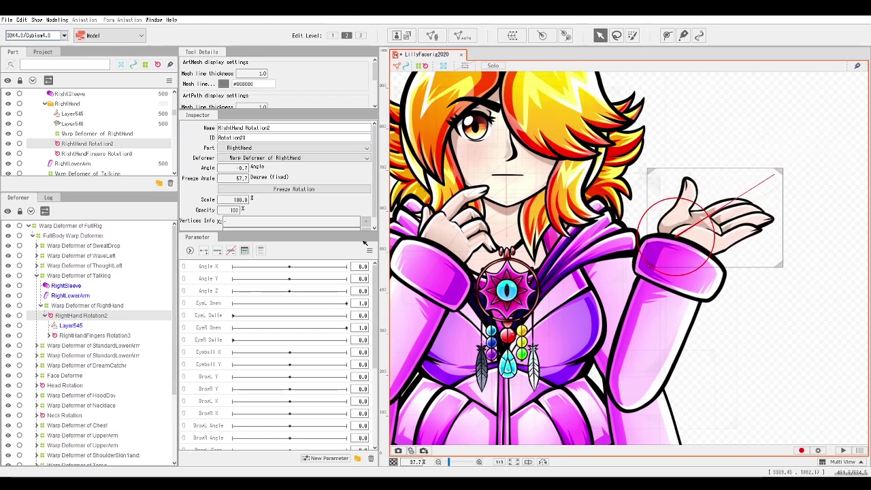
# Expand RightHandFingers Rotation3 to examine its Layer546, and try rotating the fingers inward before undoing the rotation.
pyautogui.click(50, 336)
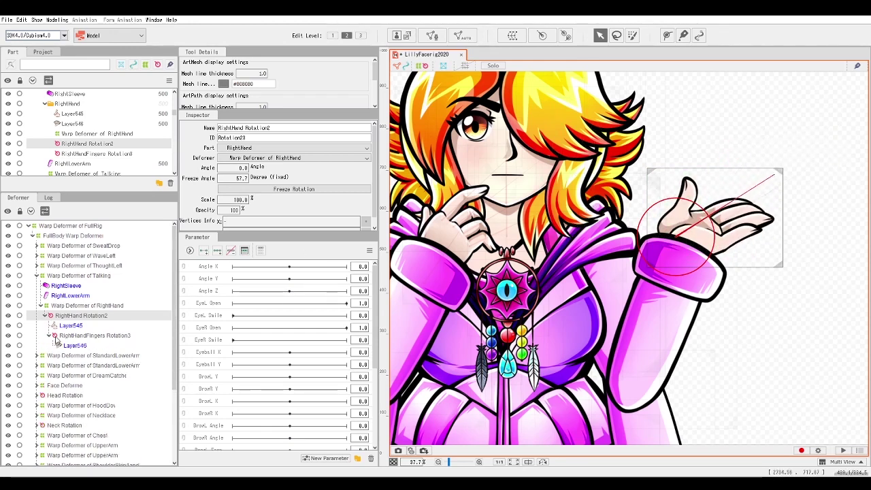
pyautogui.click(77, 345)
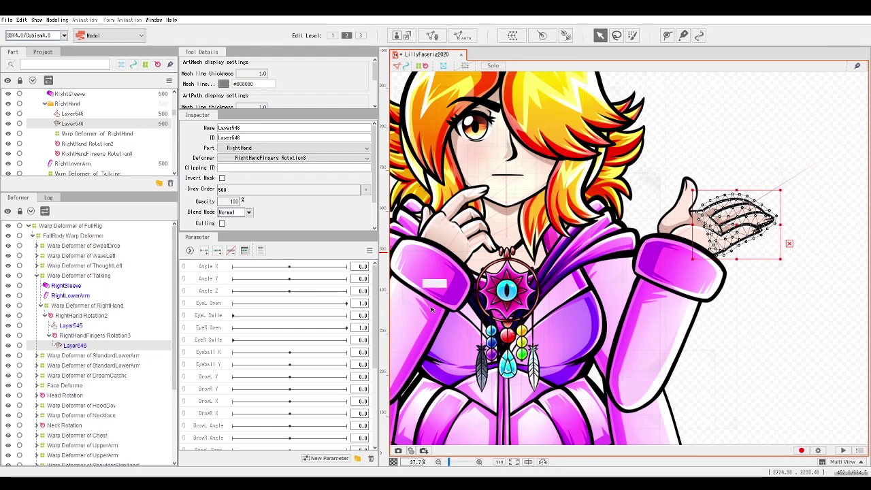
pyautogui.click(119, 338)
pyautogui.moveTo(817, 164); pyautogui.dragTo(782, 163)
pyautogui.hotkey('ctrl', 'z')
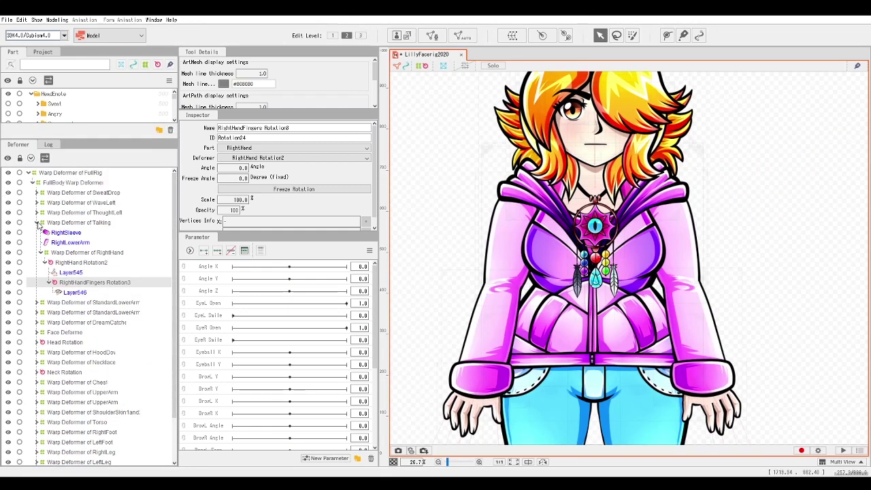
# Collapse the Talking warp deformer, and select and expand the StandardLowerArmR warp deformer for the lowered arm.
pyautogui.click(36, 223)
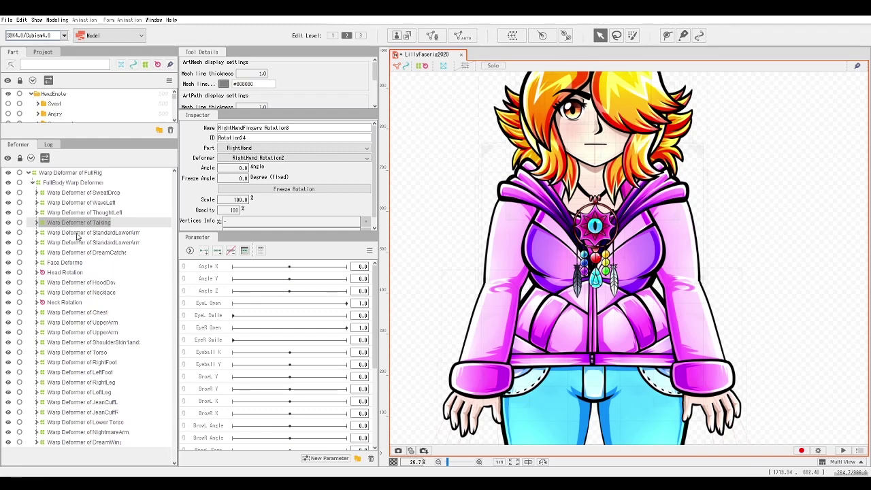
pyautogui.click(77, 234)
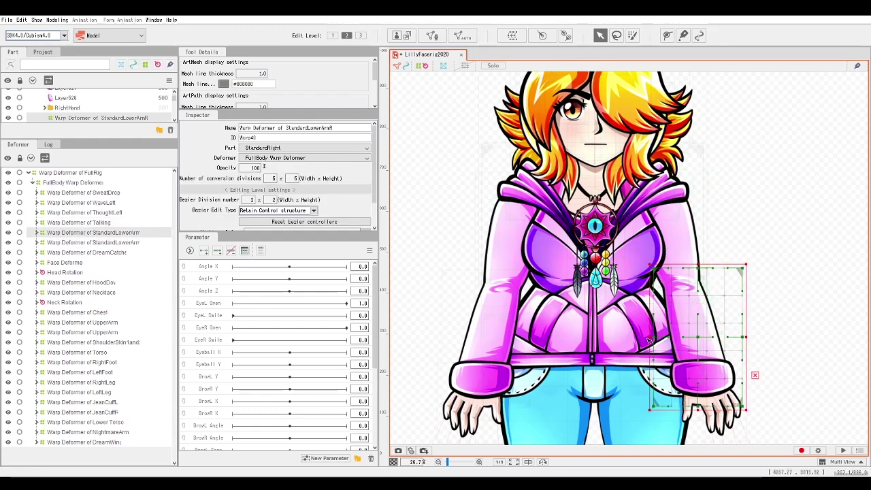
pyautogui.click(37, 232)
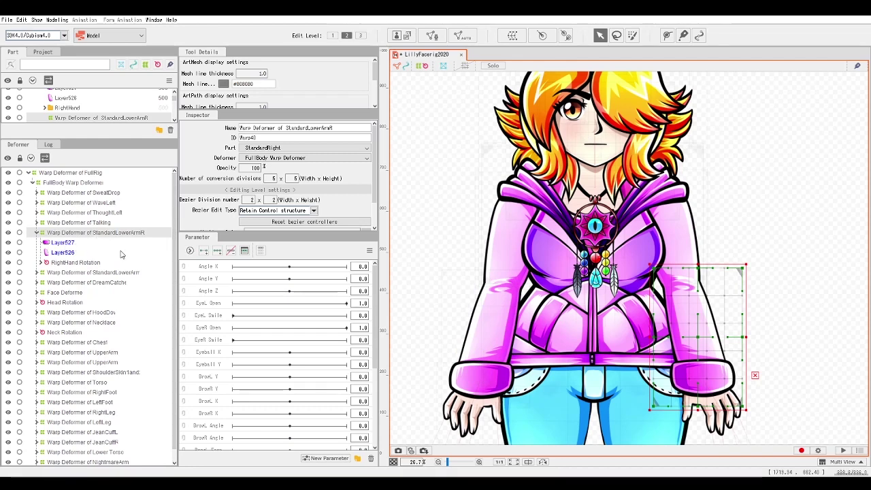
# Try distorting the lower edge of the StandardLowerArmR warp and rotating RightHand Rotation at the wrist, undoing both changes.
pyautogui.moveTo(709, 409); pyautogui.dragTo(686, 415)
pyautogui.hotkey('ctrl', 'z')
pyautogui.click(75, 262)
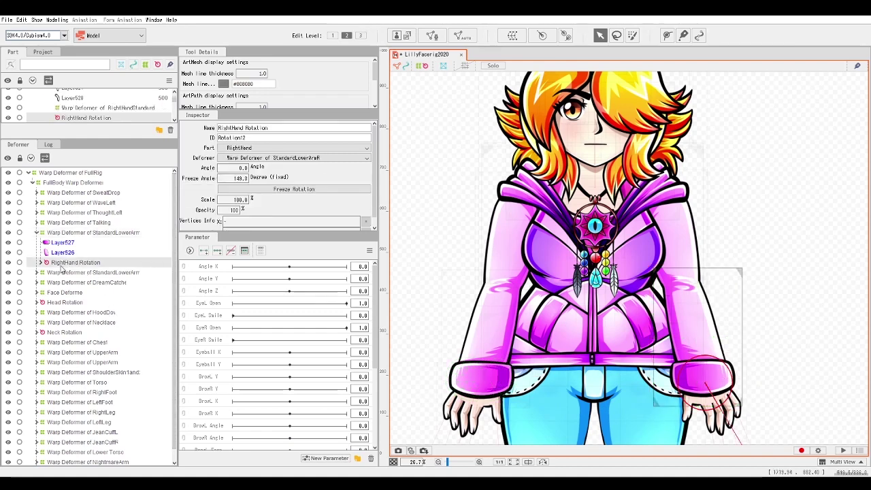
pyautogui.moveTo(554, 345); pyautogui.dragTo(534, 297)
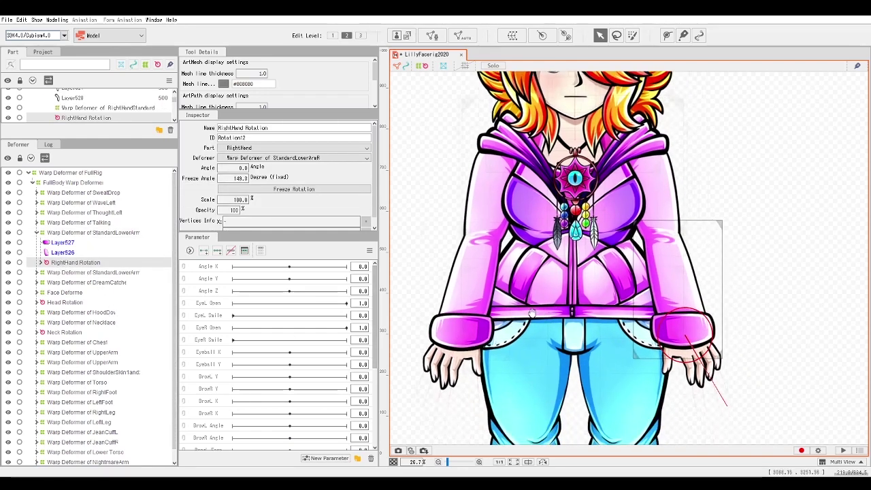
pyautogui.moveTo(727, 408); pyautogui.dragTo(725, 411)
pyautogui.hotkey('ctrl', 'z')
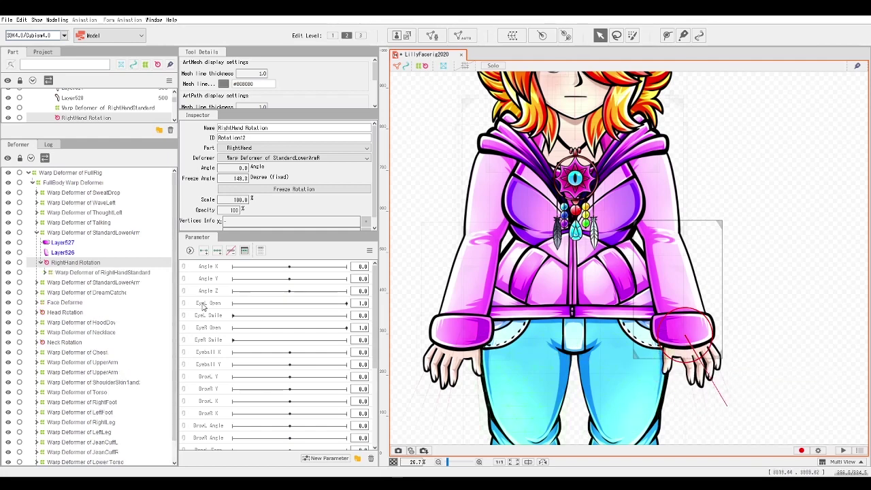
# Expand and select the RightHandStandard warp deformer, try pulling its lower edge outward, and undo the distortion.
pyautogui.click(44, 272)
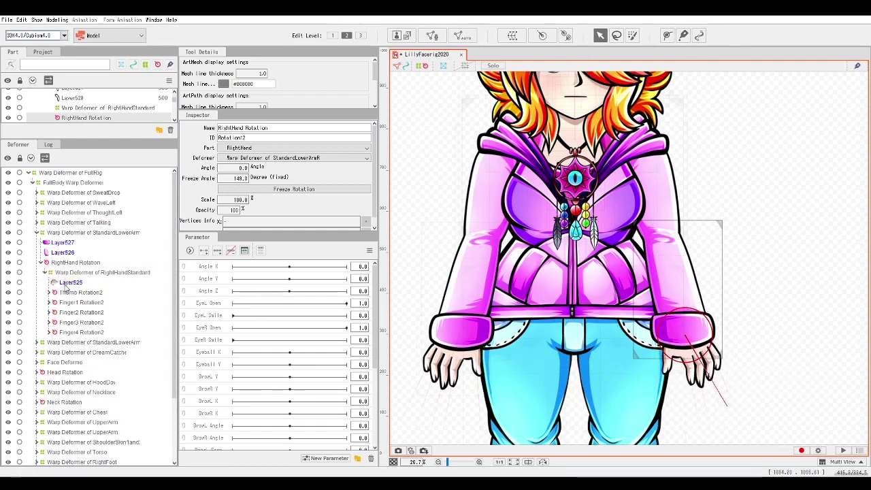
pyautogui.click(86, 273)
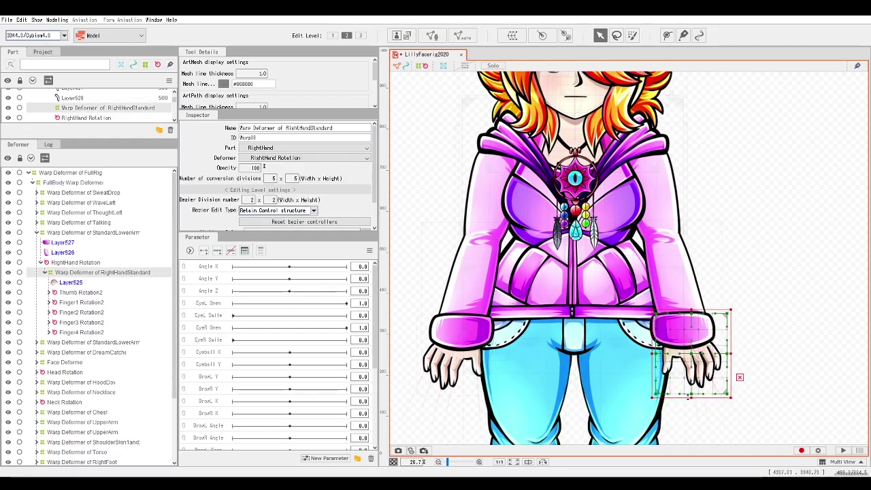
pyautogui.moveTo(700, 397); pyautogui.dragTo(725, 399)
pyautogui.hotkey('ctrl', 'z')
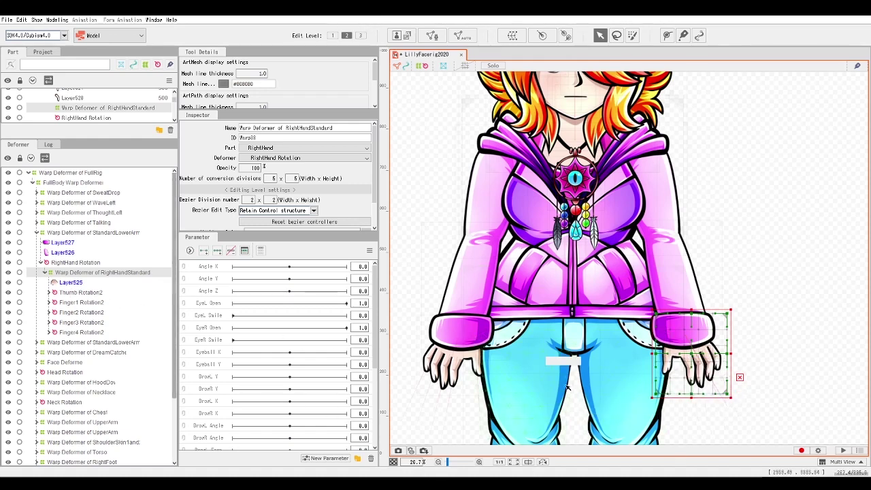
# Examine the Thumb Rotation2 and Finger1 to Finger4 Rotation2 deformers of the lowered right hand one by one.
pyautogui.click(68, 294)
pyautogui.click(72, 302)
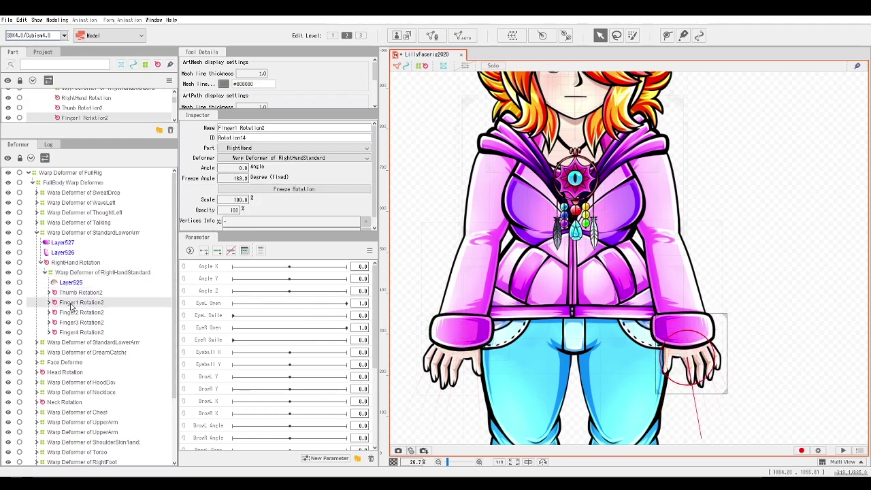
pyautogui.click(77, 313)
pyautogui.click(79, 323)
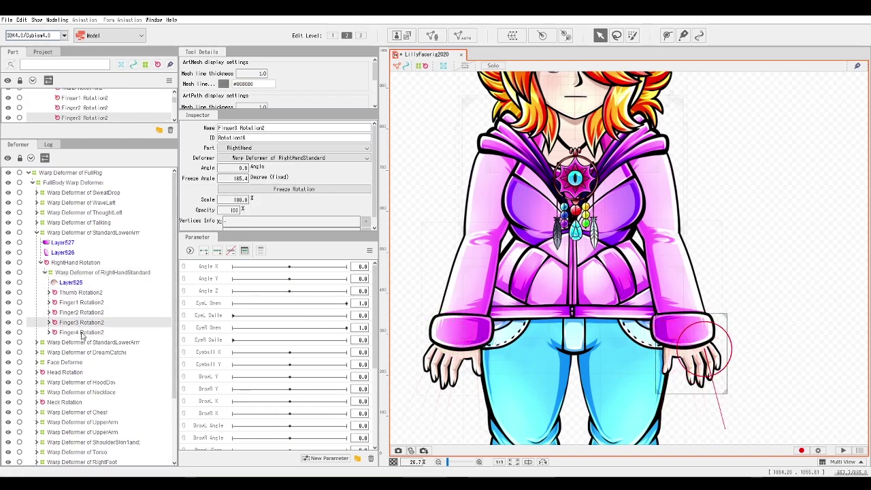
pyautogui.click(79, 333)
# Collapse the RightHandStandard and StandardLowerArmR hierarchies and select the StandardLowerArmL warp deformer.
pyautogui.click(45, 273)
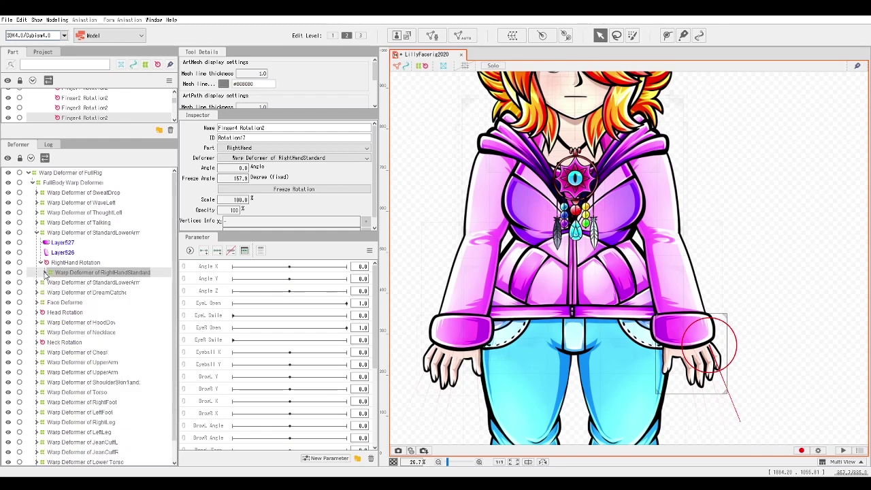
pyautogui.click(36, 233)
pyautogui.click(80, 243)
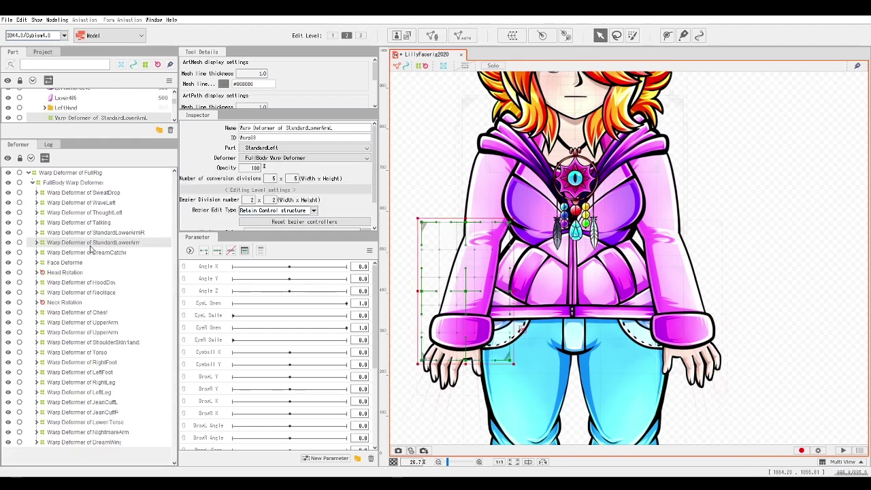
# Try pulling the lower edge of the StandardLowerArmL warp deformer and undo the distortion.
pyautogui.moveTo(446, 321); pyautogui.dragTo(478, 310)
pyautogui.moveTo(497, 350)
pyautogui.mouseDown()
pyautogui.moveTo(480, 336)
pyautogui.moveTo(498, 355)
pyautogui.mouseUp()
pyautogui.hotkey('ctrl', 'z')
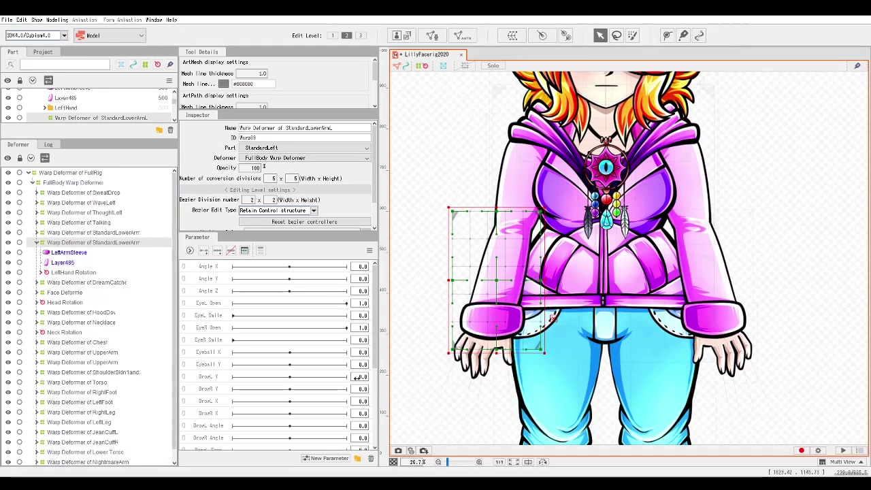
# Select the DreamCatcher warp deformer, try pulling the middle of its upper edge downward, and undo the distortion.
pyautogui.click(116, 282)
pyautogui.moveTo(410, 264); pyautogui.dragTo(428, 352)
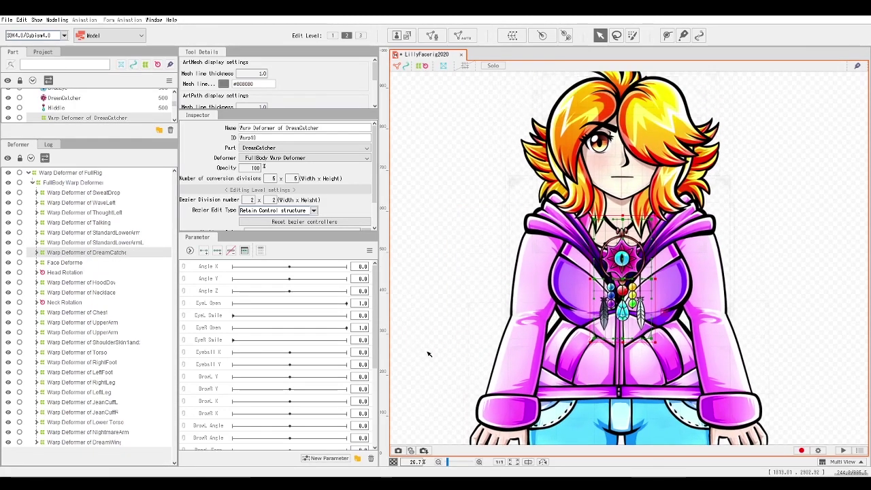
pyautogui.scroll(2, 428, 354)
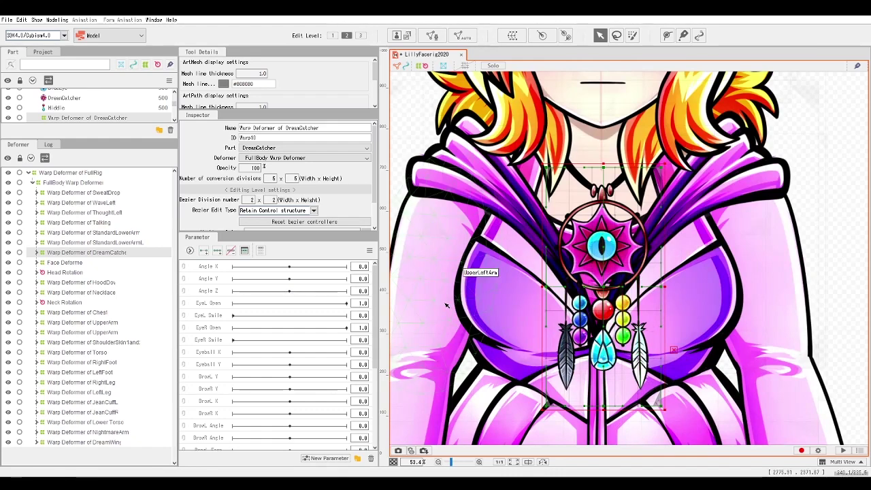
pyautogui.moveTo(604, 179); pyautogui.dragTo(616, 197)
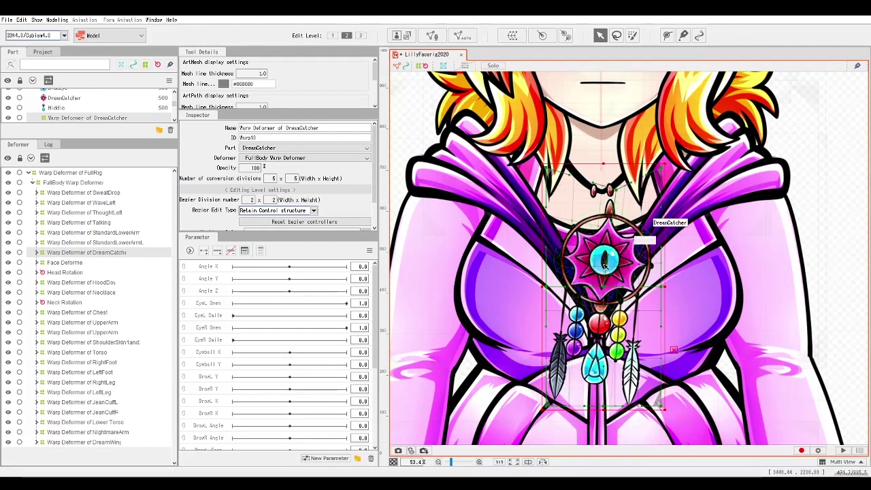
pyautogui.hotkey('ctrl', 'z')
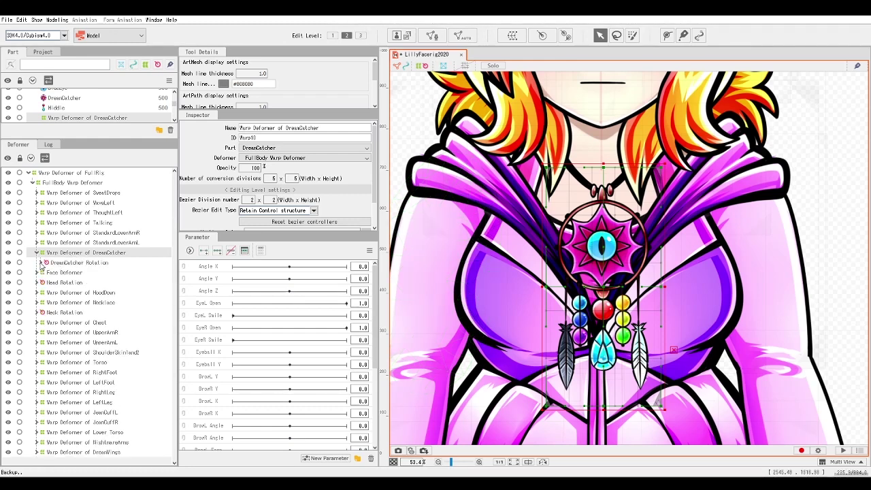
# Expand DreamCatcher Rotation, try swinging its LeftFeather Rotation deformer outward, and undo the rotation.
pyautogui.click(41, 263)
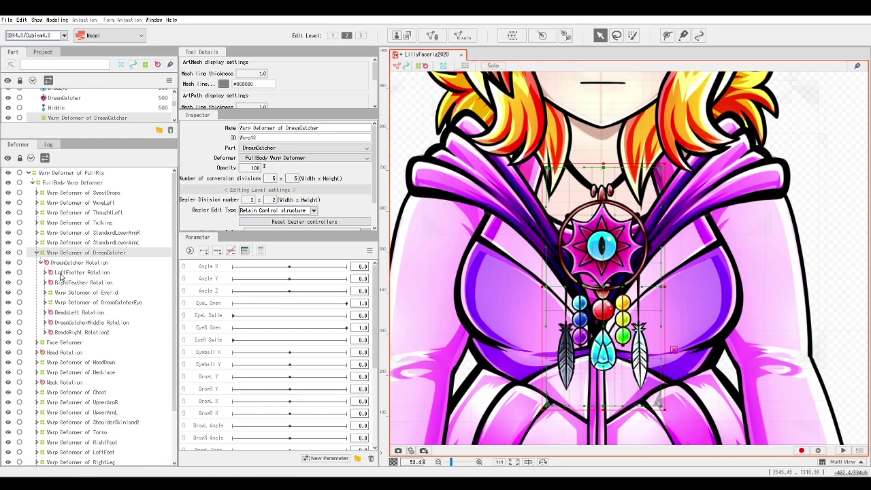
pyautogui.click(71, 274)
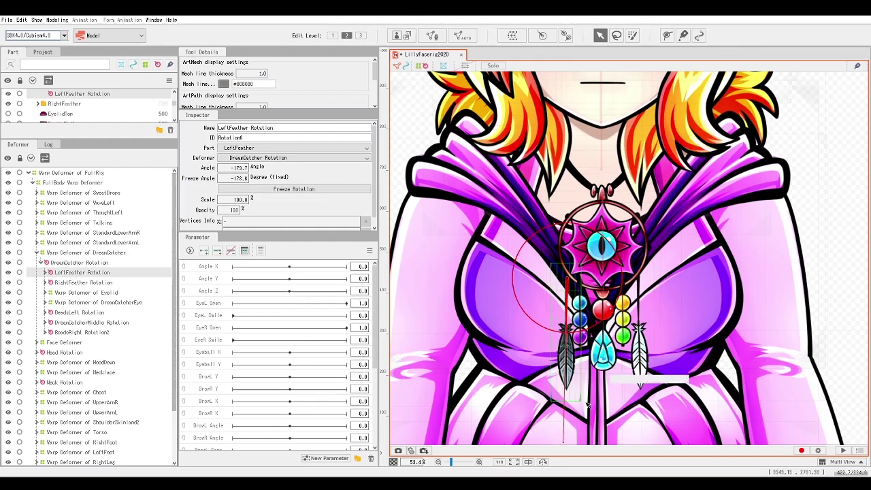
pyautogui.scroll(-1, 588, 404)
pyautogui.moveTo(588, 404); pyautogui.dragTo(556, 414)
pyautogui.hotkey('ctrl', 'z')
# Select the LeftFeather warp deformer, try bending its lower edge sideways, undo the bend, and collapse the deformer.
pyautogui.click(96, 284)
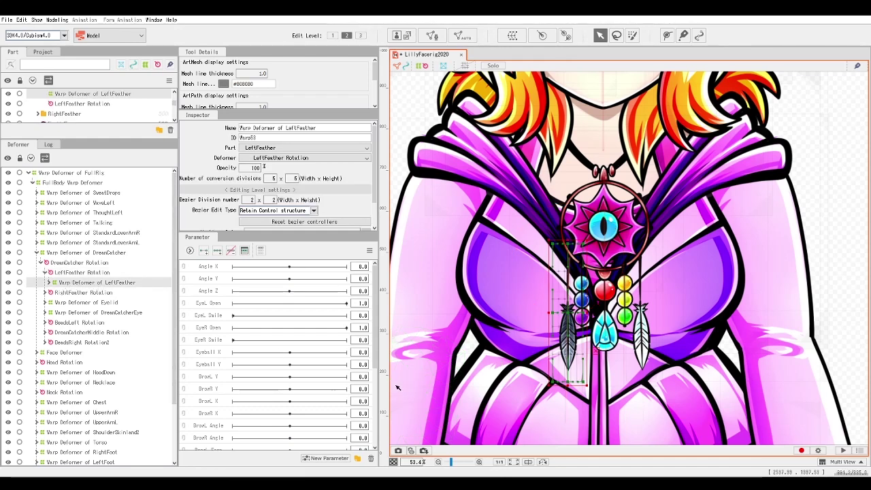
pyautogui.moveTo(569, 383); pyautogui.dragTo(559, 389)
pyautogui.hotkey('ctrl', 'z')
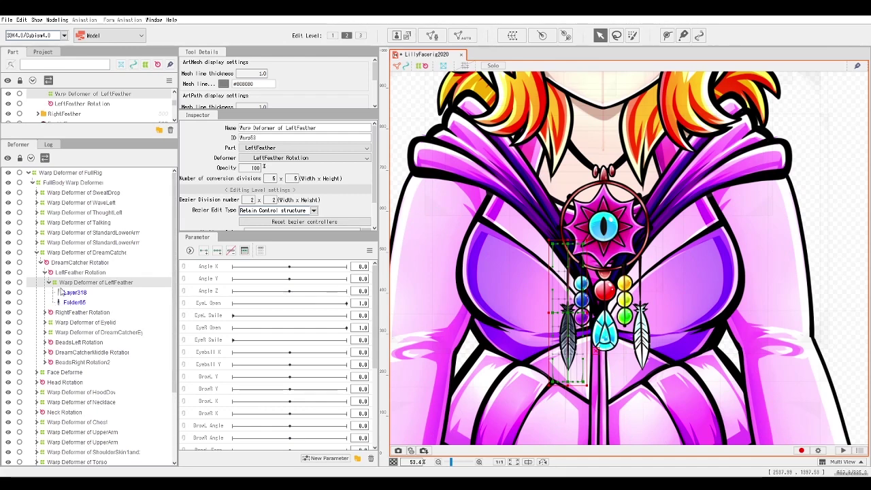
pyautogui.click(48, 283)
# Examine RightFeather Rotation, try distorting the lower edge of its RightFeather warp deformer, and undo the distortion.
pyautogui.click(45, 292)
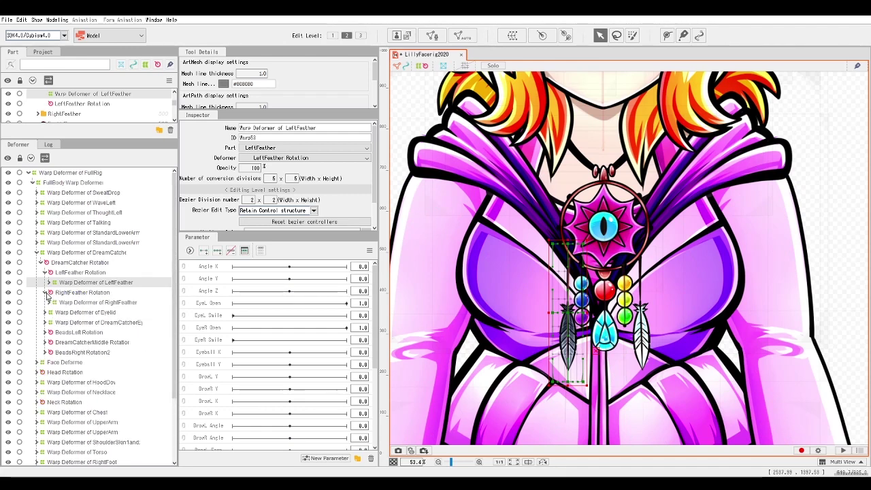
pyautogui.click(98, 302)
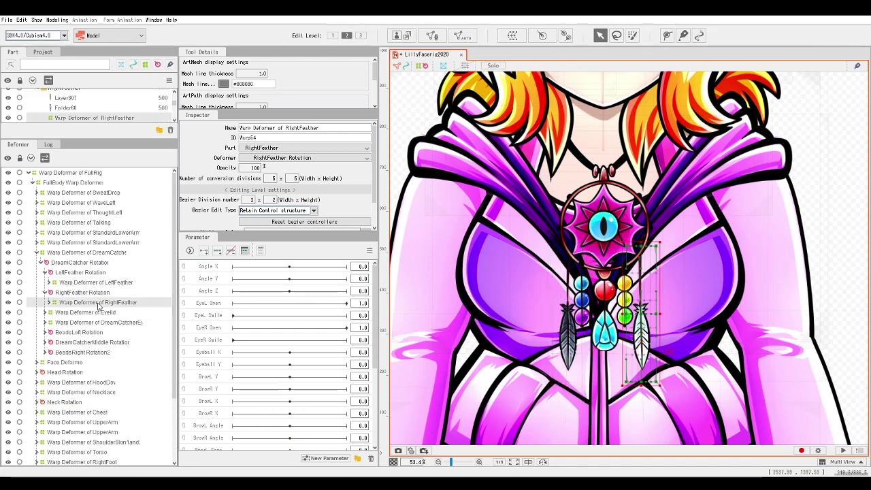
pyautogui.press('Up')
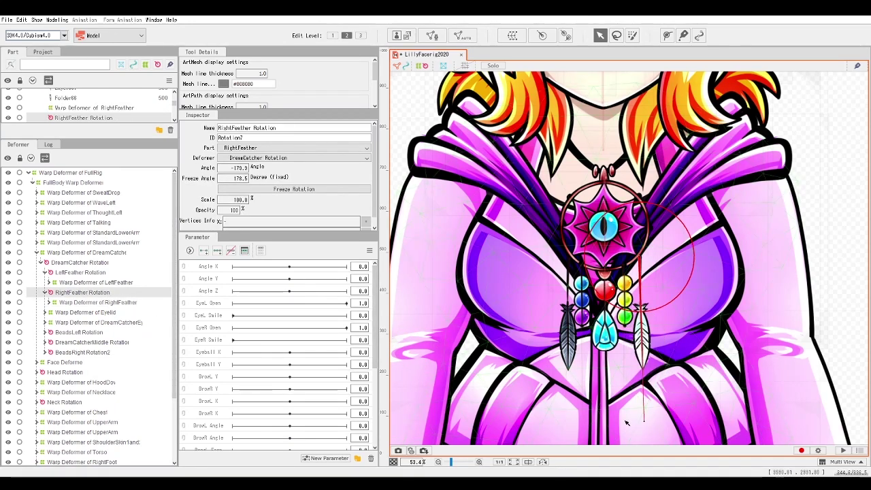
pyautogui.click(98, 302)
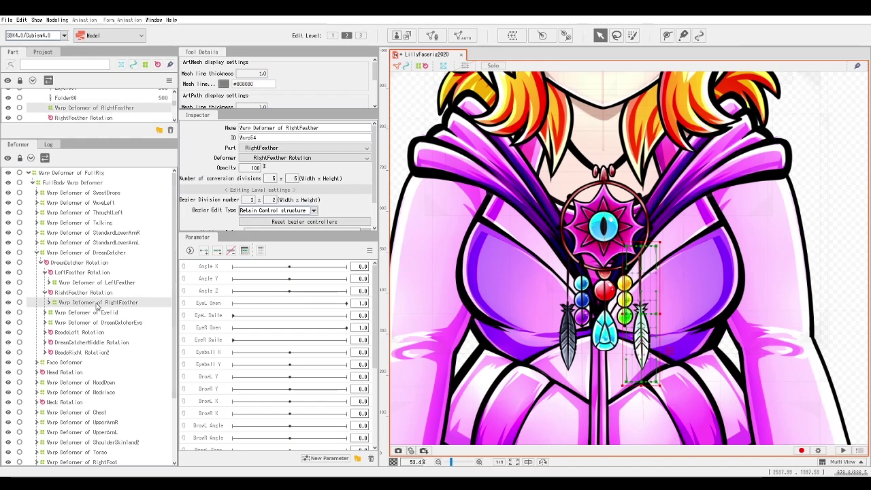
pyautogui.moveTo(652, 382)
pyautogui.mouseDown()
pyautogui.moveTo(665, 379)
pyautogui.moveTo(653, 385)
pyautogui.mouseUp()
pyautogui.hotkey('ctrl', 'z')
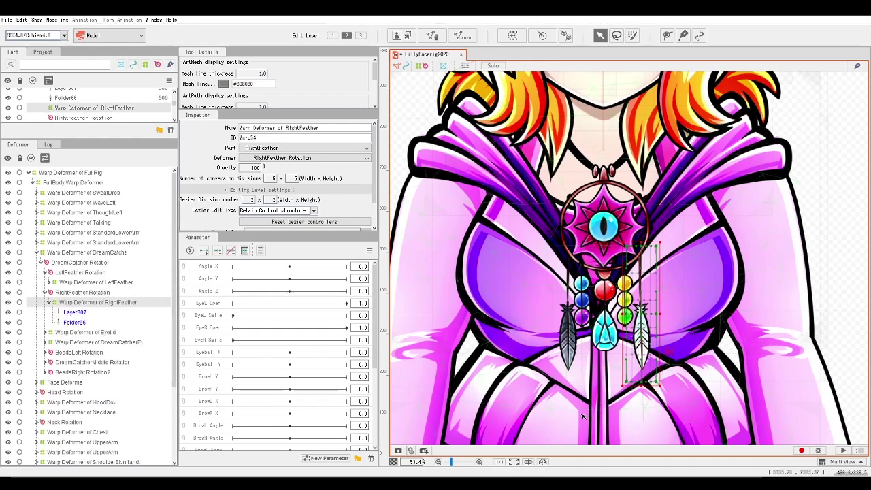
pyautogui.click(49, 302)
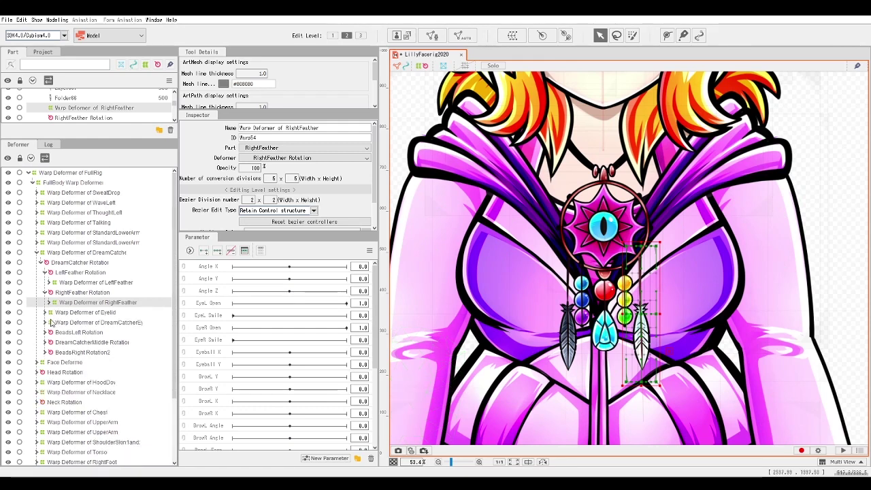
# Expand the Eyelid warp deformer and examine its hidden EyelidTop and EyelidBottom meshes.
pyautogui.click(45, 312)
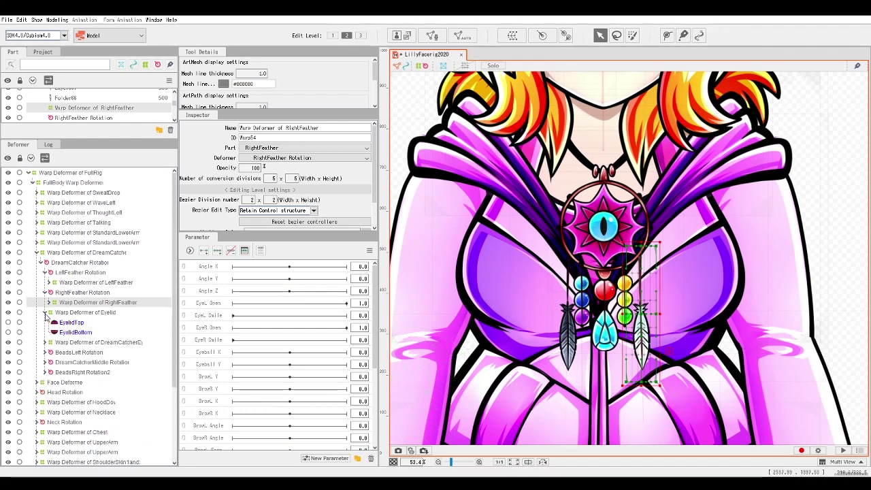
pyautogui.click(71, 322)
pyautogui.click(75, 332)
pyautogui.click(68, 322)
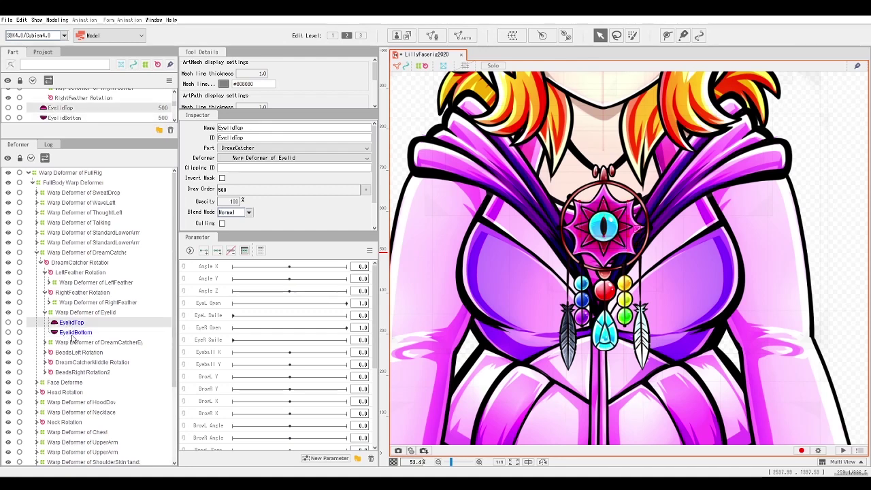
pyautogui.click(73, 331)
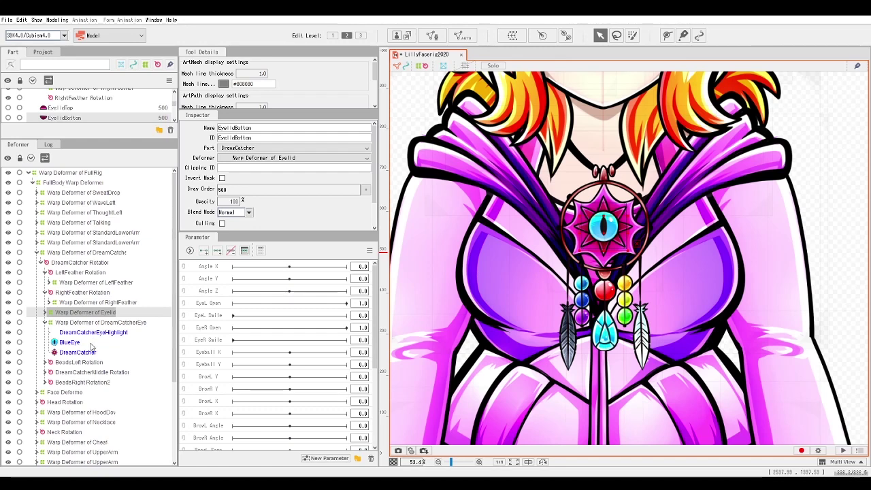
# Select the DreamCatcherEye warp deformer, try pulling its upper edge downward, and undo the distortion.
pyautogui.click(105, 323)
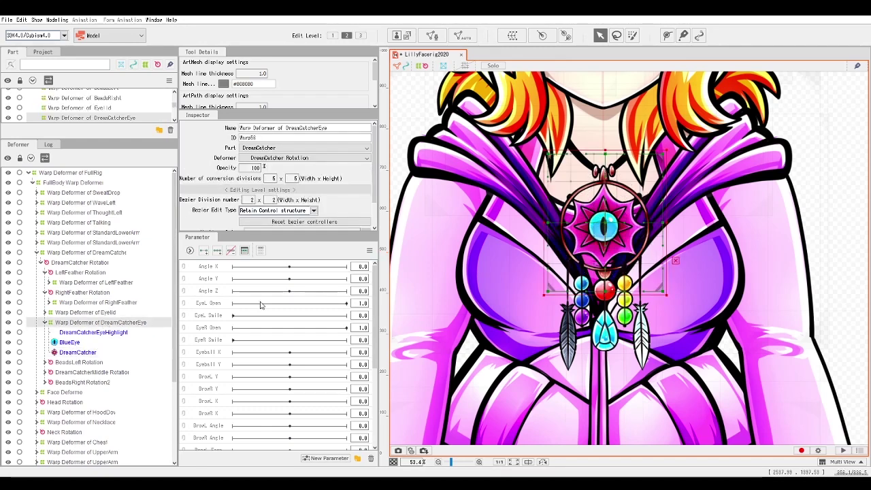
pyautogui.moveTo(604, 154); pyautogui.dragTo(599, 183)
pyautogui.hotkey('ctrl', 'z')
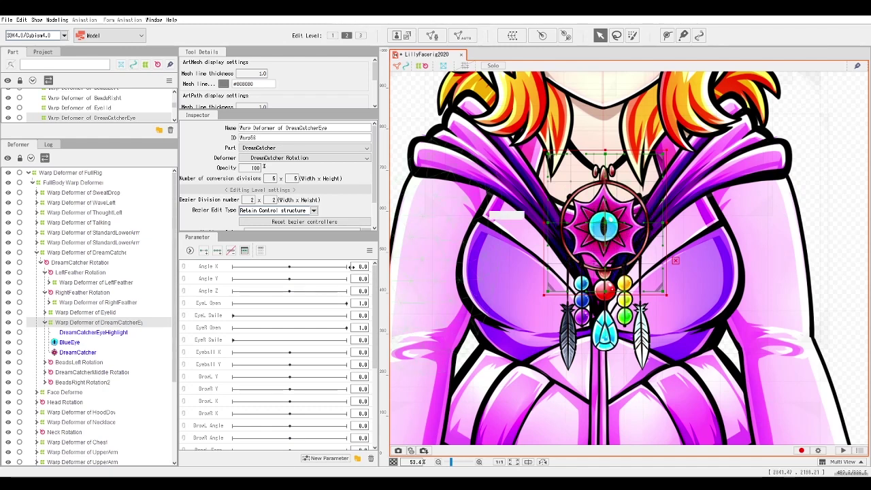
# Examine the DreamCatcherEyeHighlight and BlueEye meshes, hiding and reshowing BlueEye to identify its artwork.
pyautogui.click(80, 334)
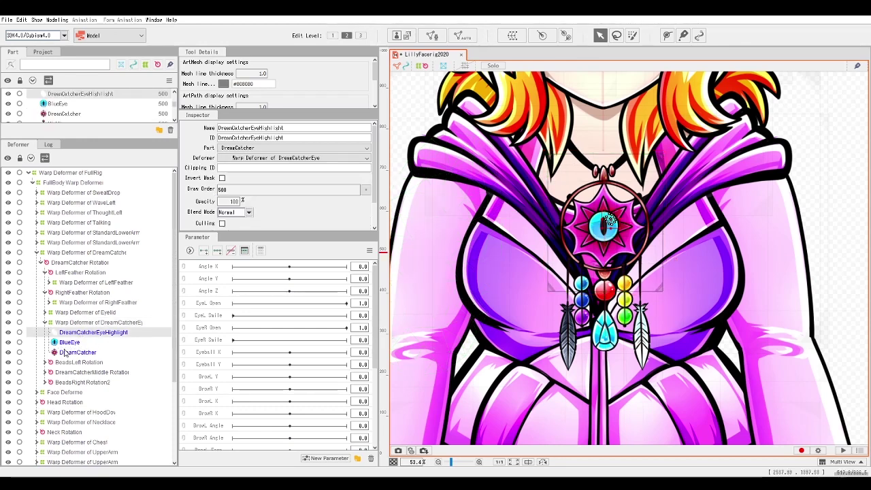
pyautogui.click(69, 343)
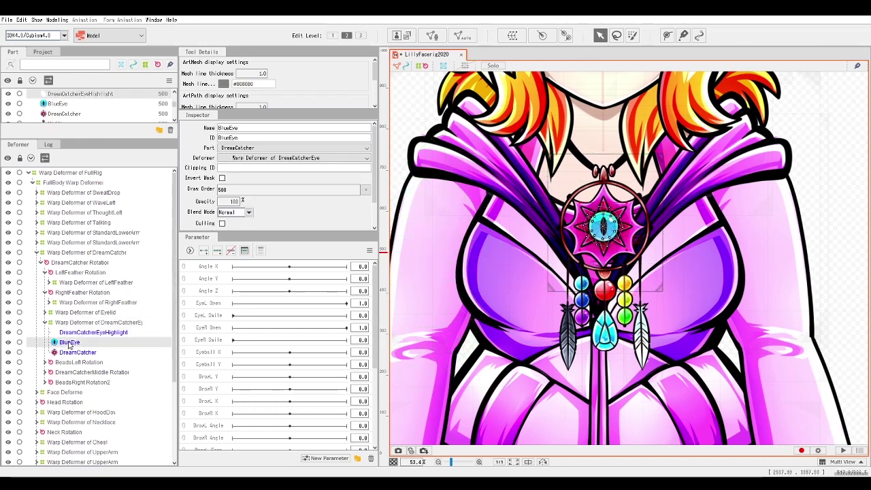
pyautogui.click(8, 342)
pyautogui.click(8, 344)
pyautogui.click(8, 344)
pyautogui.click(8, 343)
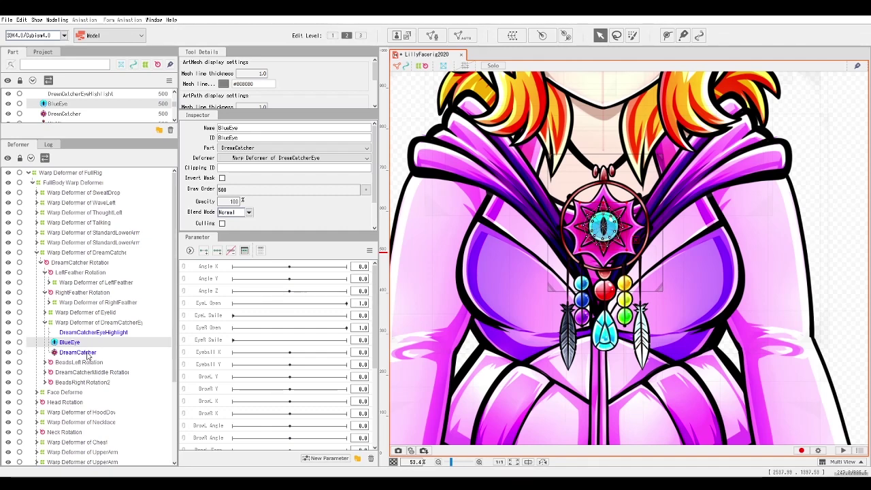
# Select the DreamCatcher mesh, hide and reshow it, and collapse the DreamCatcherEye warp deformer.
pyautogui.click(35, 351)
pyautogui.click(8, 352)
pyautogui.click(8, 351)
pyautogui.scroll(-1, 113, 357)
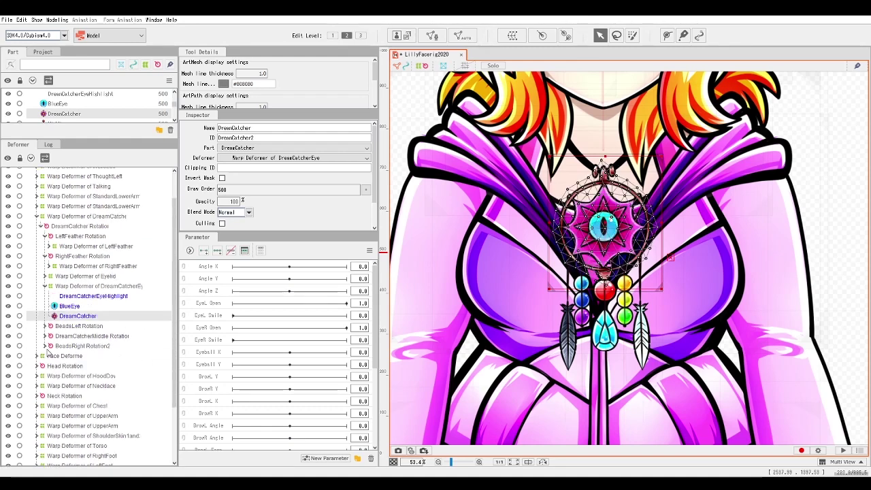
pyautogui.click(45, 286)
# Try rotating BeadsLeft Rotation, undo the rotation, and select the BeadsLeft warp deformer beneath it.
pyautogui.click(79, 296)
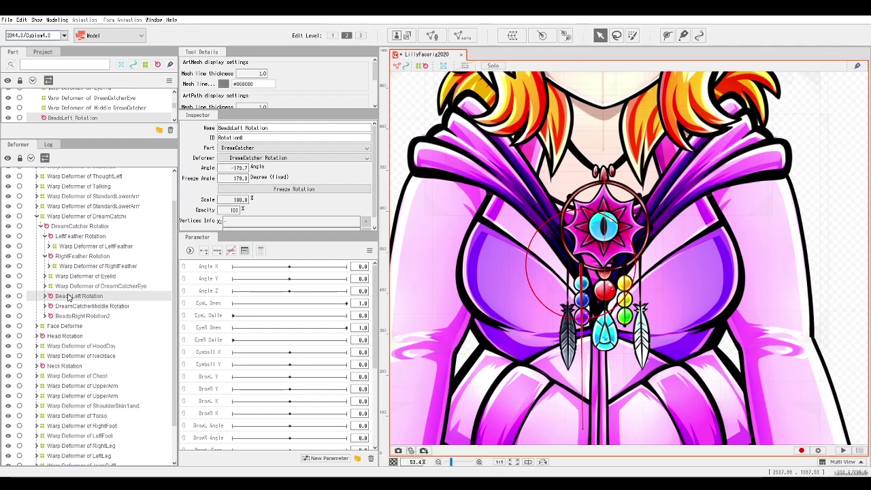
pyautogui.moveTo(581, 429); pyautogui.dragTo(589, 419)
pyautogui.hotkey('ctrl', 'z')
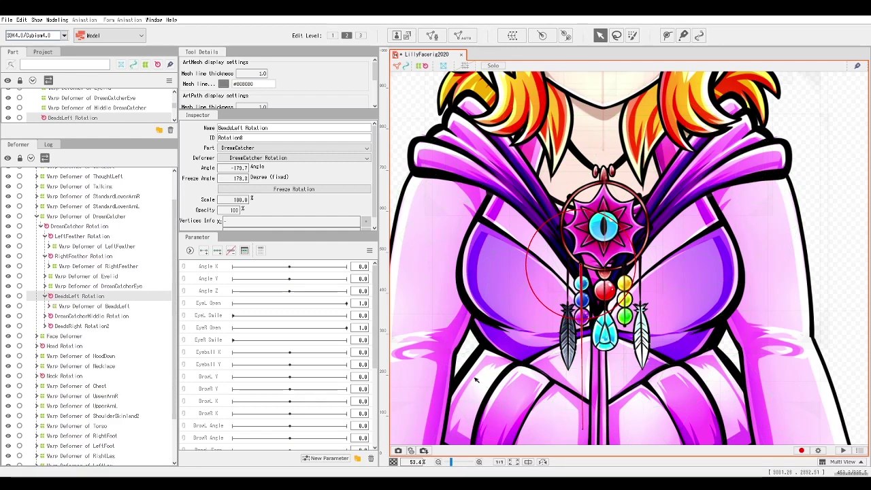
pyautogui.click(109, 307)
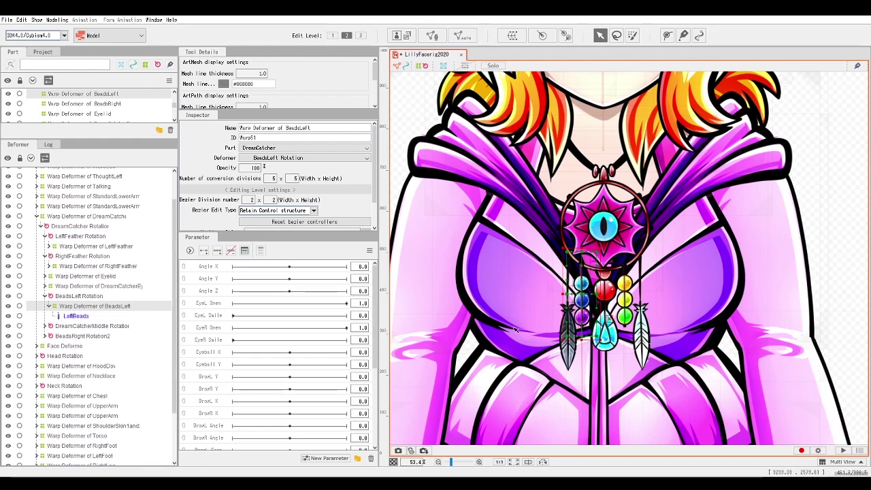
# Expand and select DreamCatcherMiddle Rotation, try swinging the middle pendant sideways, and undo the rotation.
pyautogui.click(46, 326)
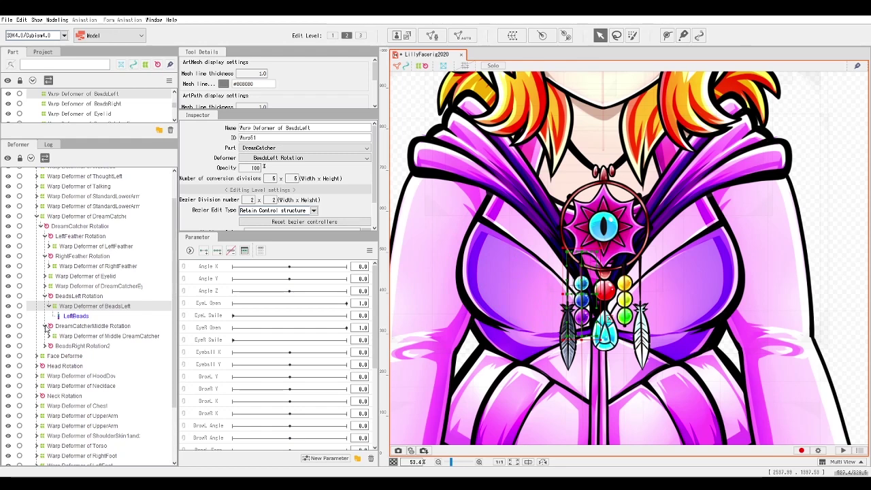
pyautogui.click(93, 326)
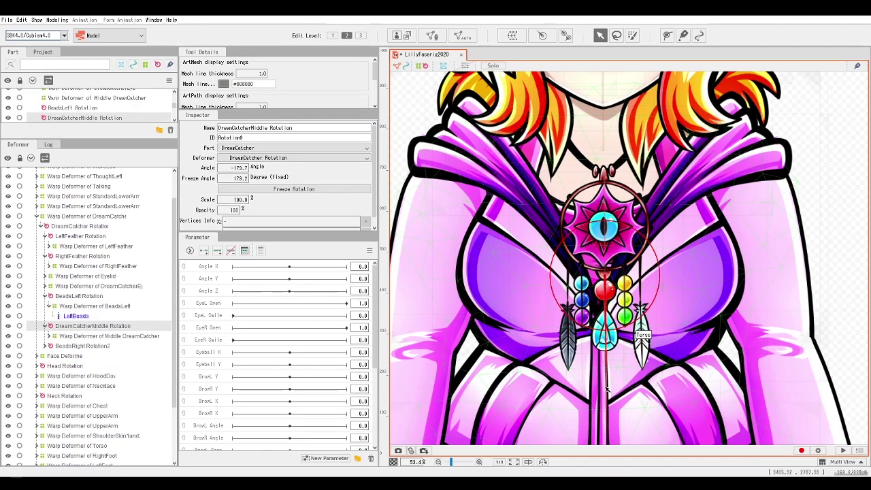
pyautogui.moveTo(609, 430); pyautogui.dragTo(637, 448)
pyautogui.hotkey('ctrl', 'z')
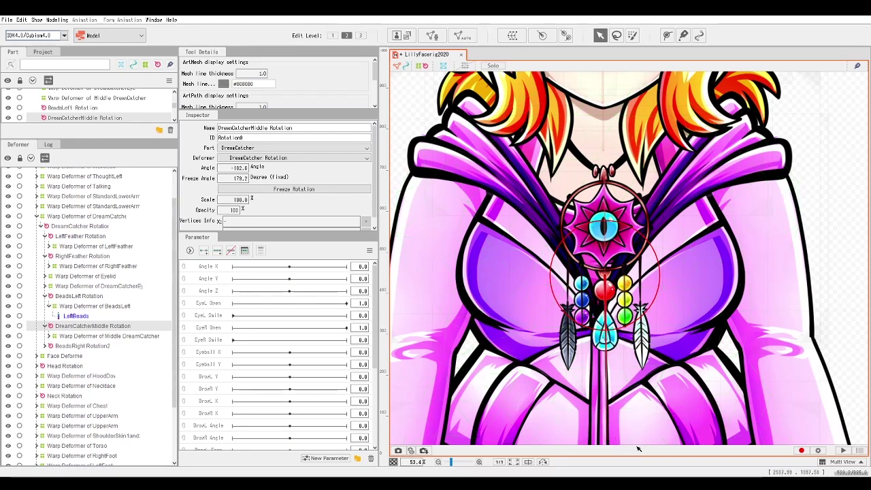
# Try rotating BeadsRight Rotation2 and bending the BeadsRight warp deformer beneath it, undoing both changes.
pyautogui.click(123, 346)
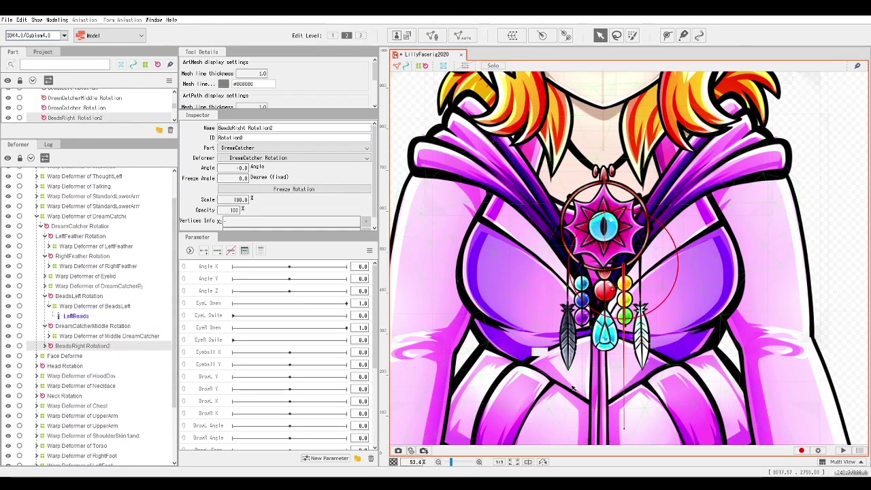
pyautogui.moveTo(621, 426); pyautogui.dragTo(614, 444)
pyautogui.hotkey('ctrl', 'z')
pyautogui.click(45, 345)
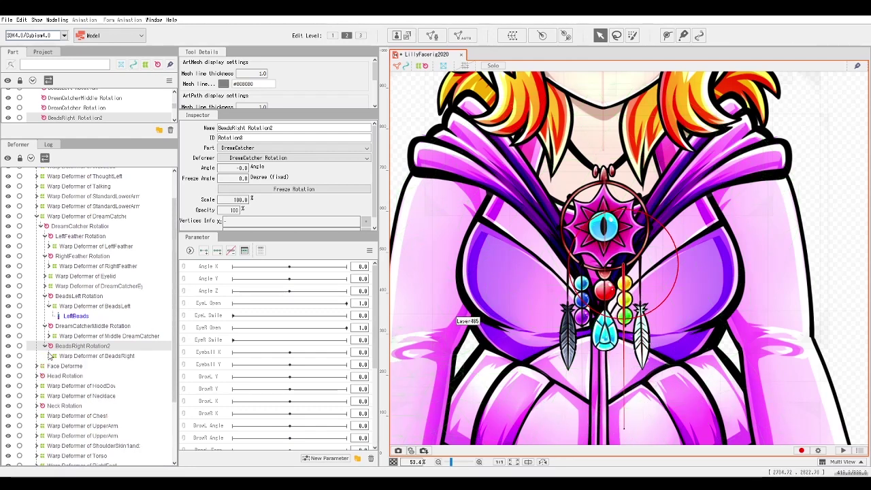
pyautogui.click(82, 356)
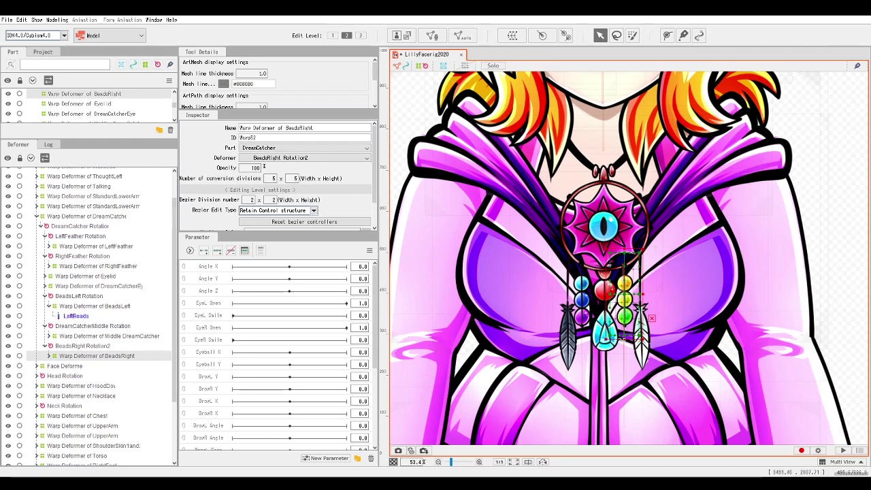
pyautogui.moveTo(626, 338)
pyautogui.mouseDown()
pyautogui.moveTo(640, 338)
pyautogui.moveTo(619, 339)
pyautogui.mouseUp()
pyautogui.hotkey('ctrl', 'z')
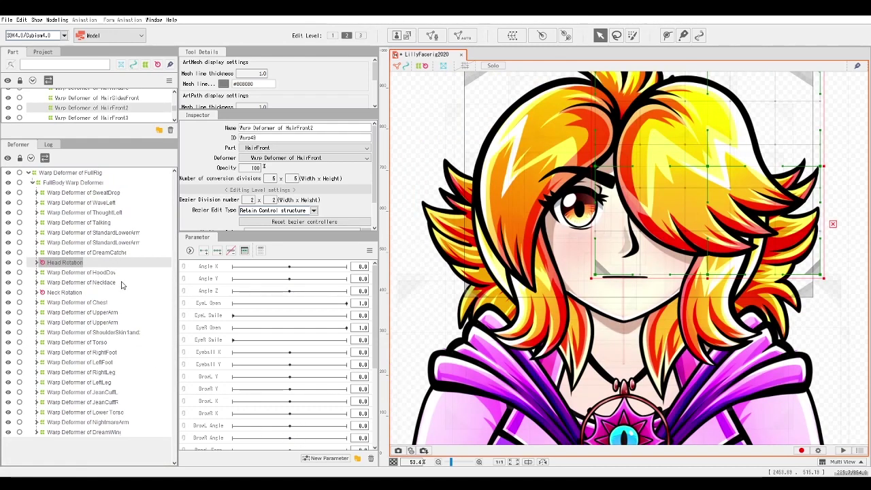
# Select the Head Rotation deformer, try rotating the head, undo the change, and expand the deformers beneath it.
pyautogui.click(92, 264)
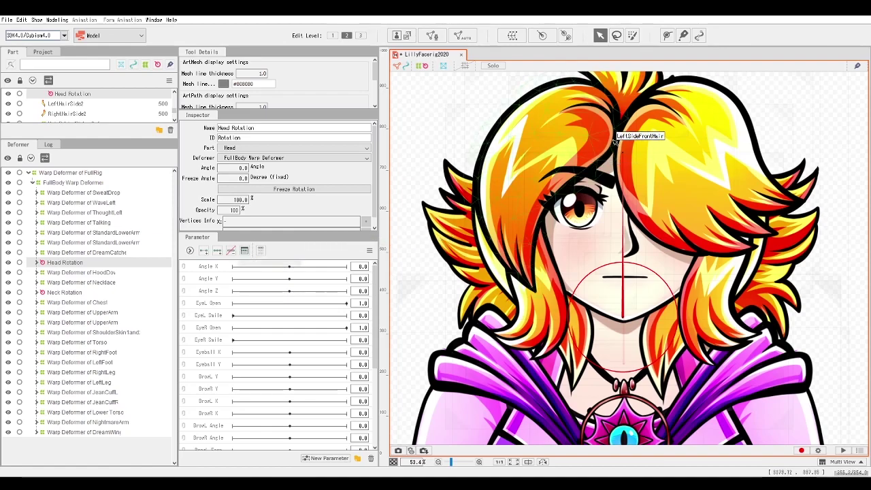
pyautogui.moveTo(625, 148); pyautogui.dragTo(626, 188)
pyautogui.hotkey('ctrl', 'z')
pyautogui.click(37, 263)
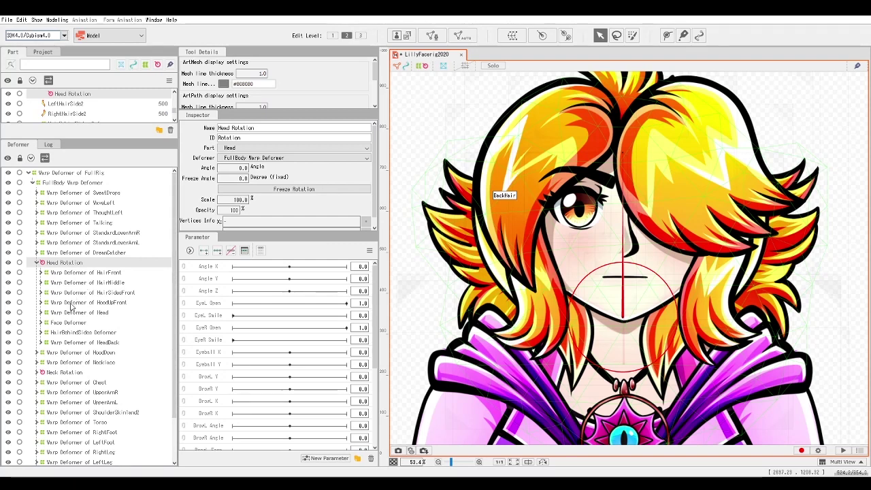
# Try bending the HairFront warp deformer, and expand the HairFront2 and HairFront3 deformers beneath it.
pyautogui.click(85, 272)
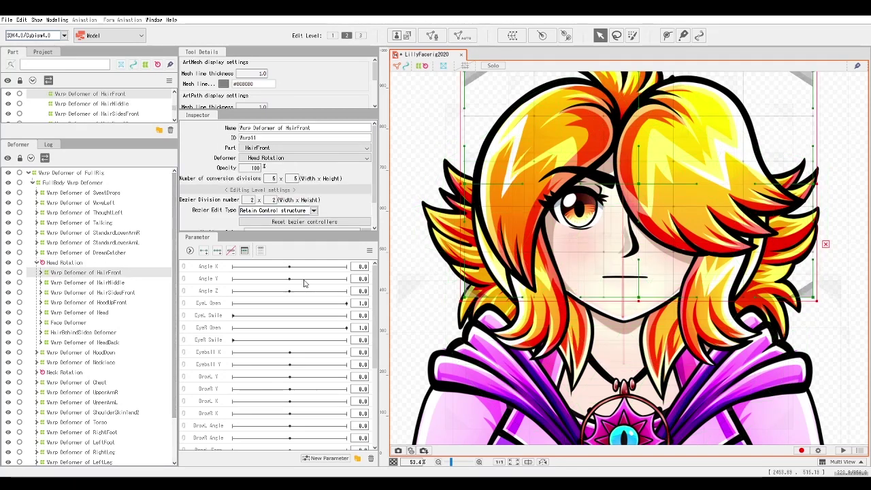
pyautogui.moveTo(639, 297); pyautogui.dragTo(688, 288)
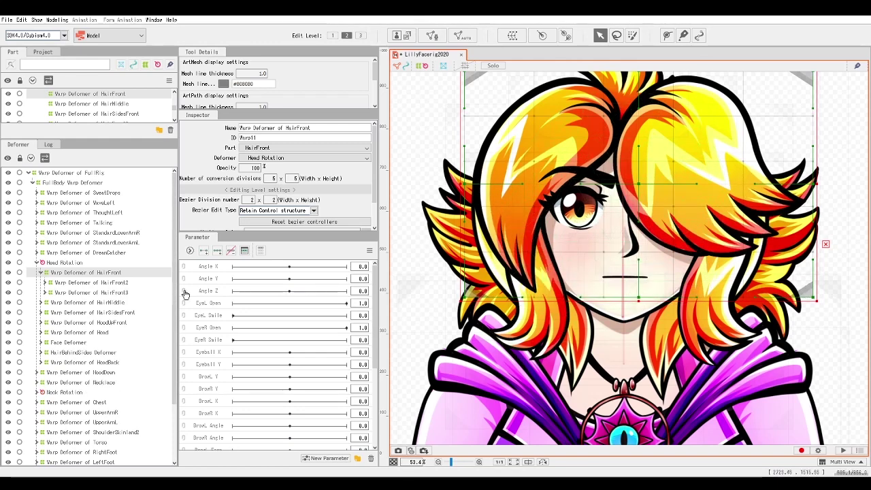
pyautogui.click(92, 282)
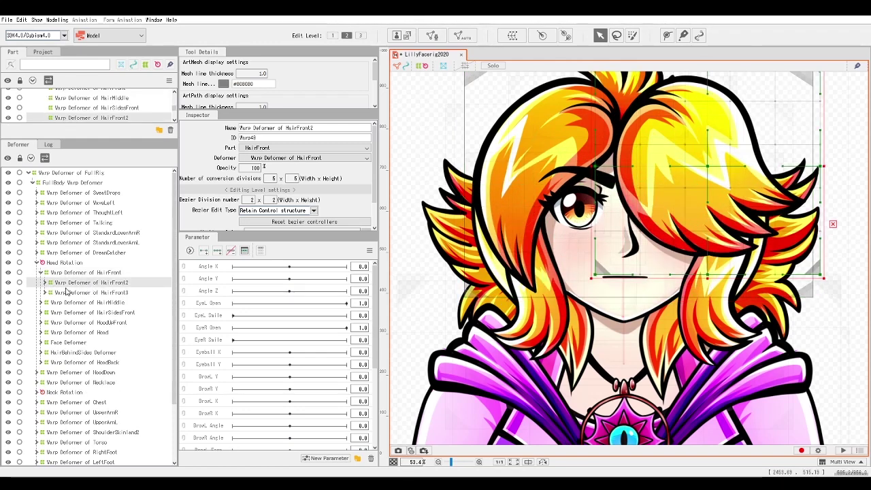
pyautogui.click(44, 282)
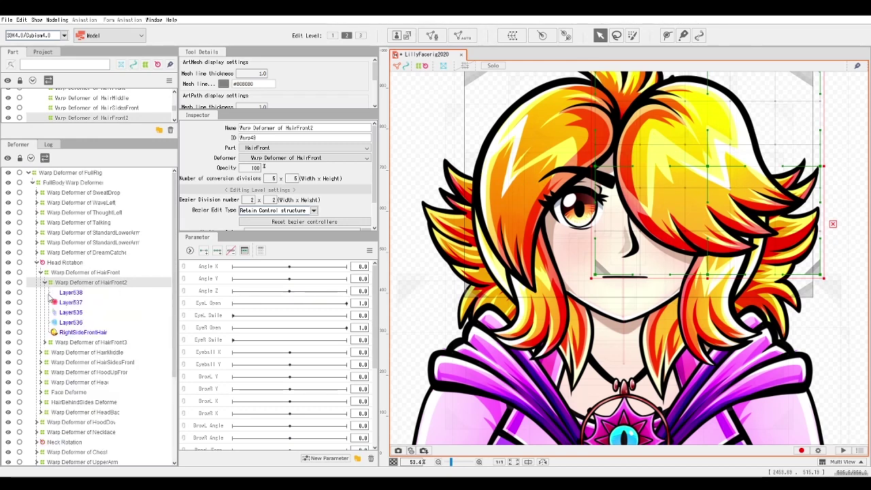
pyautogui.click(45, 343)
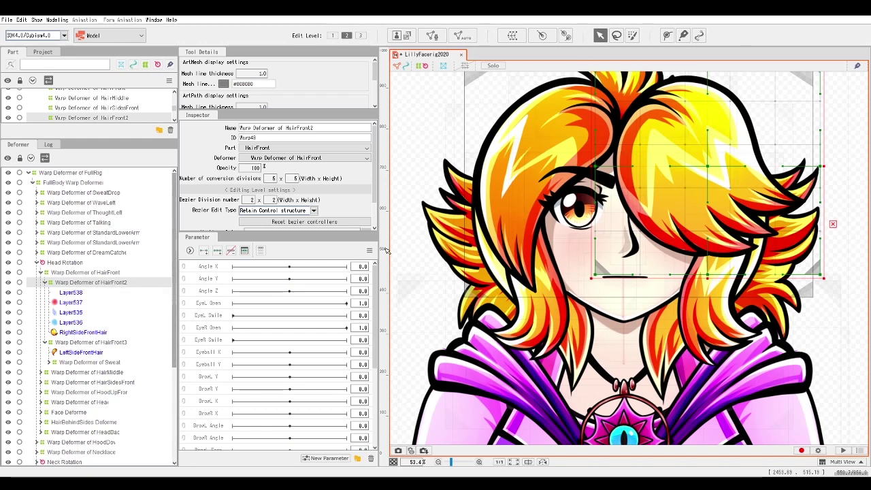
# Select the Layer537 mesh under HairFront2, make the Angry part visible, and clear the selection.
pyautogui.click(70, 303)
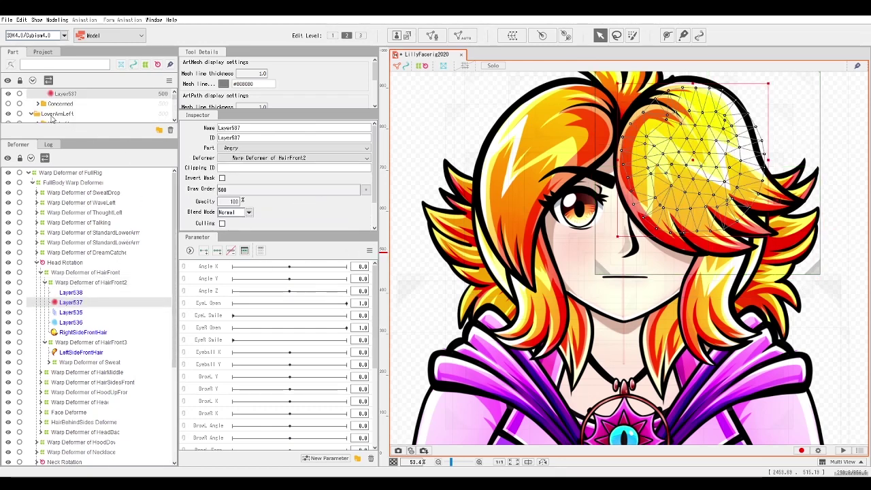
pyautogui.scroll(1, 51, 118)
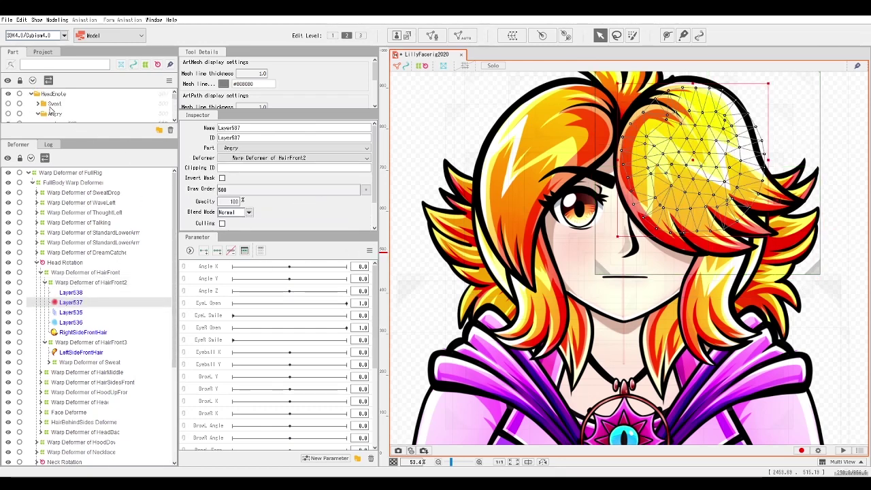
pyautogui.click(9, 114)
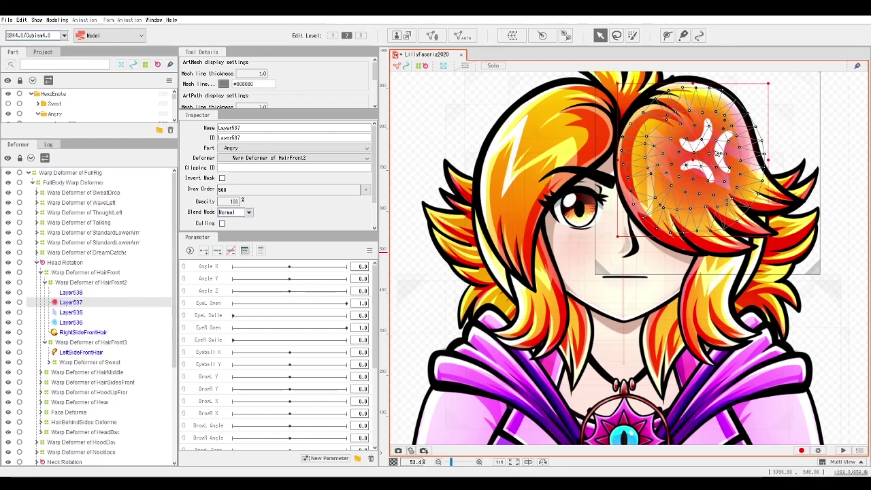
pyautogui.click(838, 145)
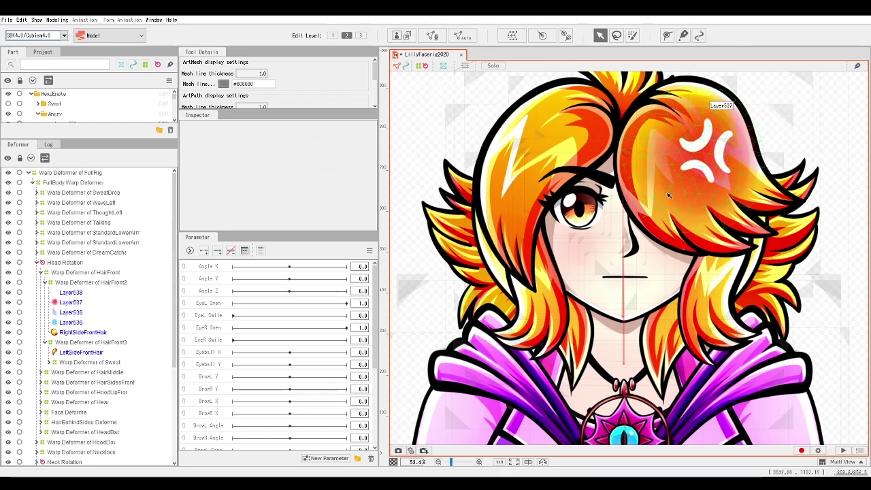
# Select the Sweat warp deformer beneath HairFront3 and make the Sweat part visible.
pyautogui.click(450, 293)
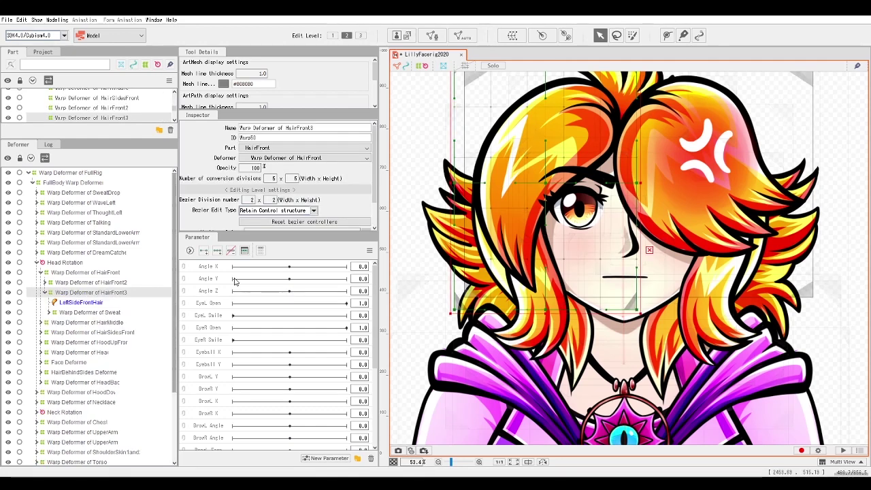
pyautogui.click(90, 312)
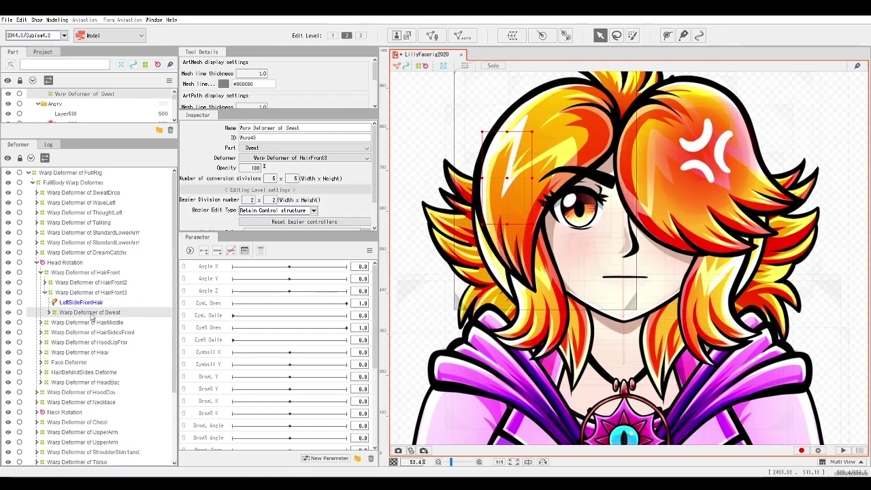
pyautogui.scroll(2, 83, 102)
pyautogui.scroll(-2, 67, 106)
pyautogui.scroll(2, 59, 109)
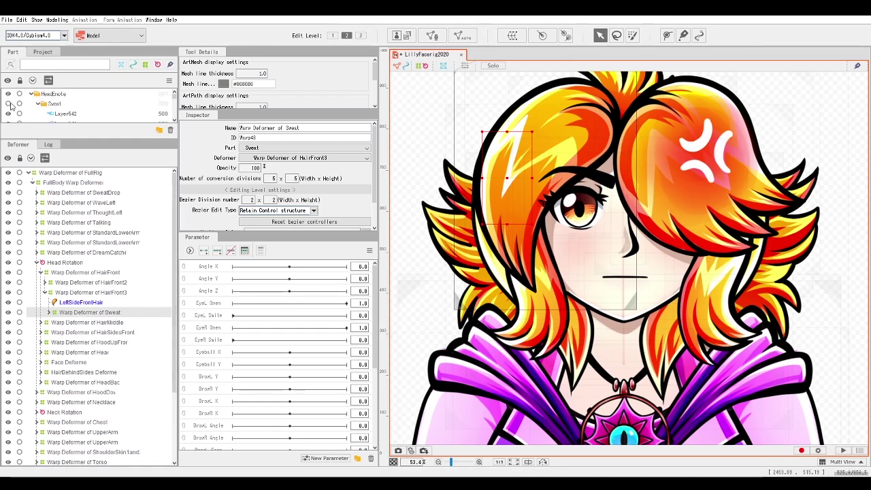
pyautogui.click(9, 103)
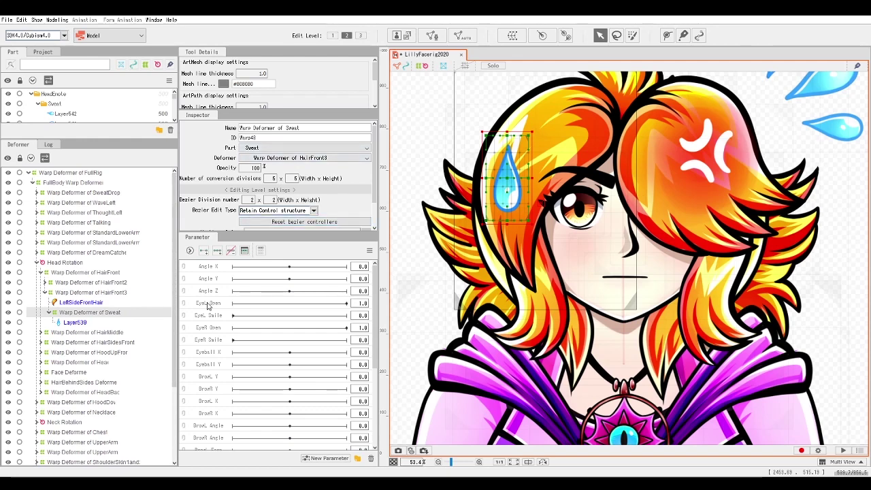
# Select the Layer539 sweat drop mesh, and try bending the HairFront3 warp deformer that carries it.
pyautogui.click(76, 322)
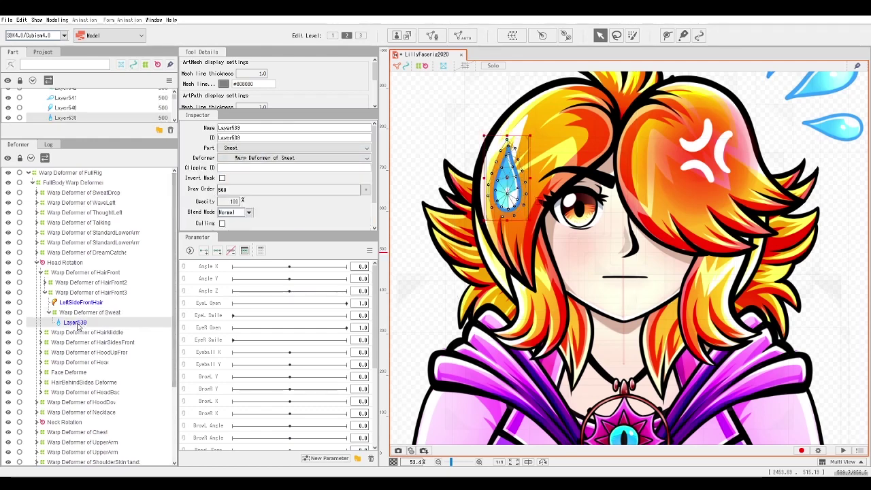
pyautogui.click(77, 294)
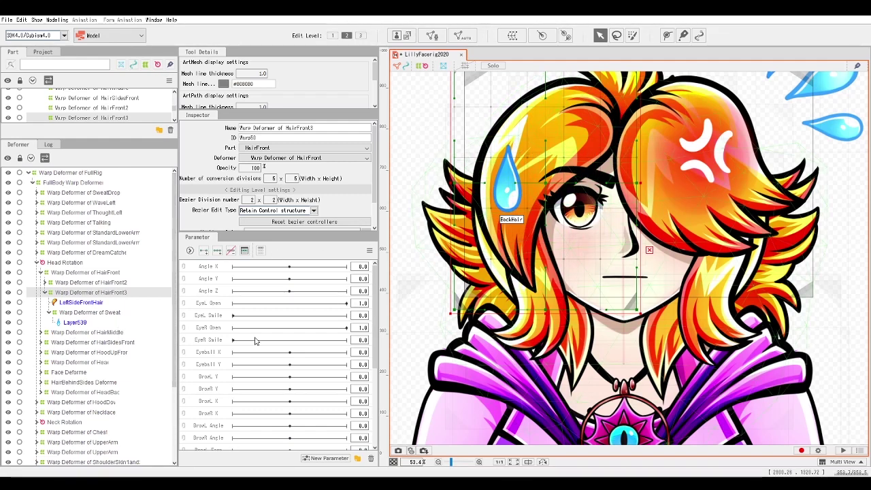
pyautogui.click(85, 303)
pyautogui.click(93, 292)
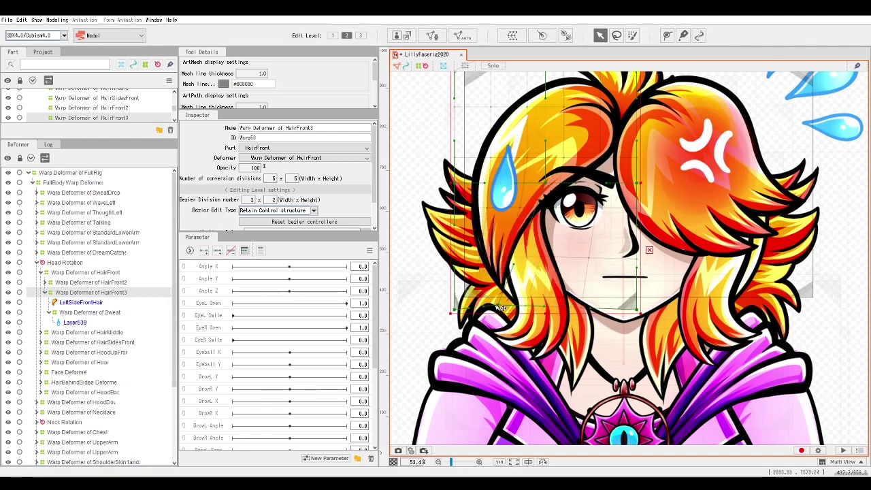
# Create a rotation deformer named Sweat Rotation as the parent of the Sweat warp deformer.
pyautogui.click(75, 322)
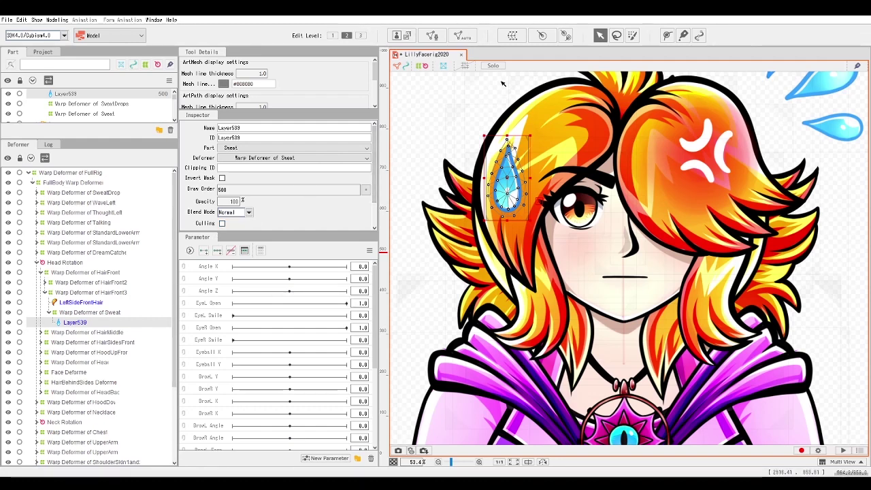
pyautogui.click(104, 311)
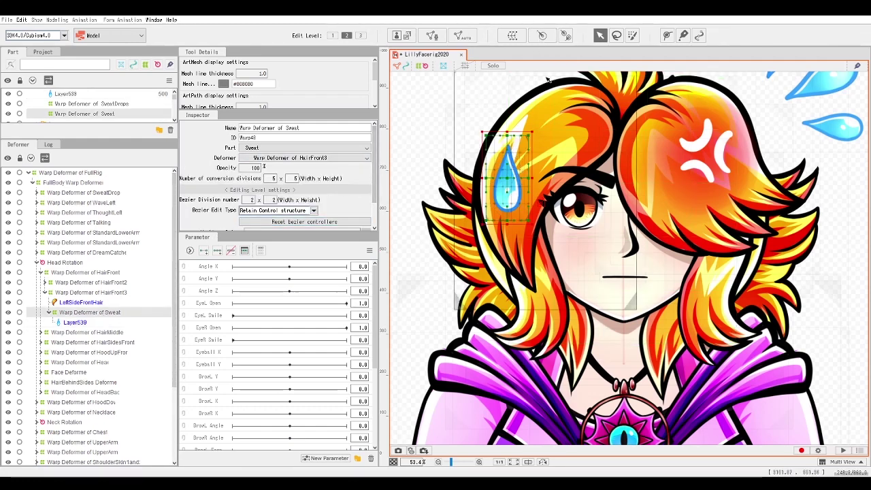
pyautogui.click(542, 367)
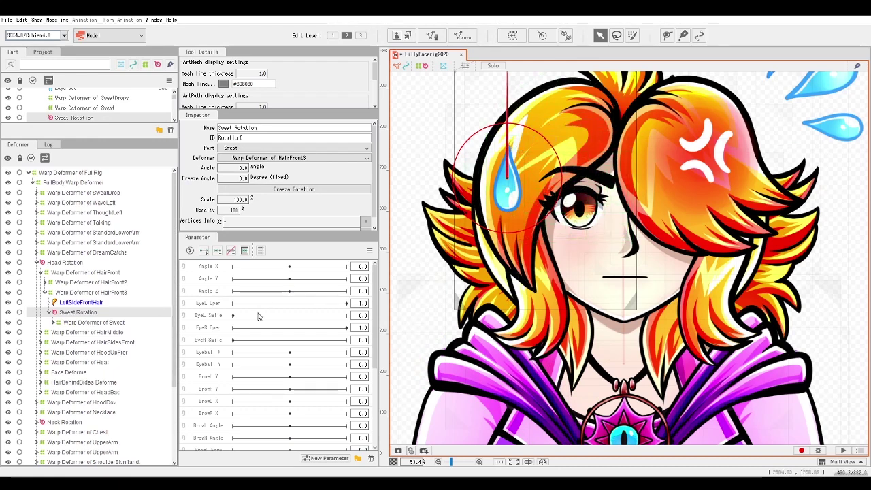
# Try bending the lower edge of the HairFront3 warp deformer with Sweat Rotation beneath it.
pyautogui.scroll(-3, 452, 249)
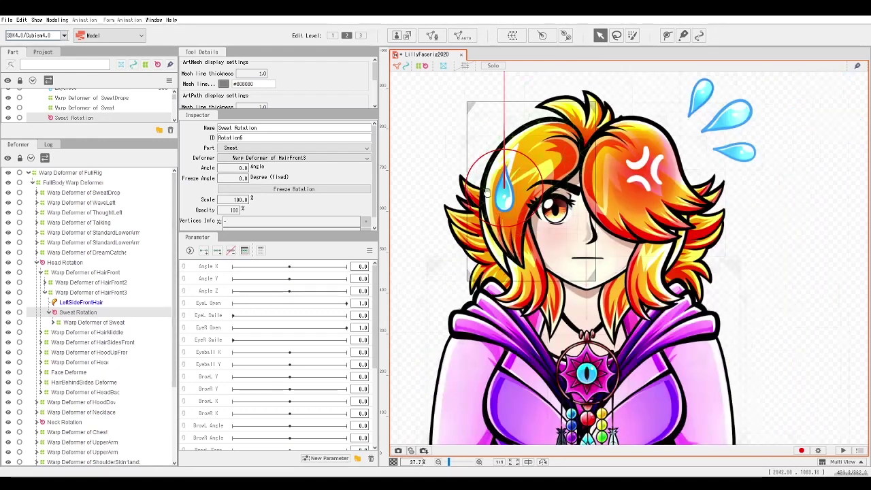
pyautogui.click(89, 292)
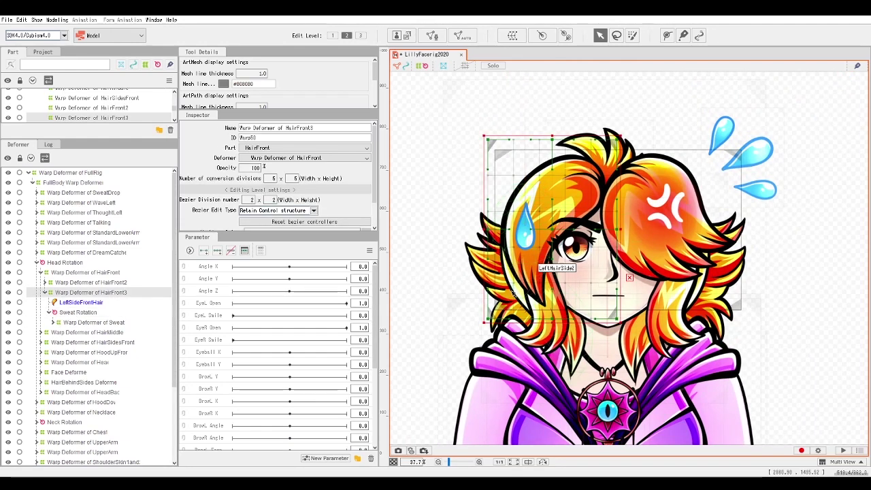
pyautogui.moveTo(587, 314); pyautogui.dragTo(518, 321)
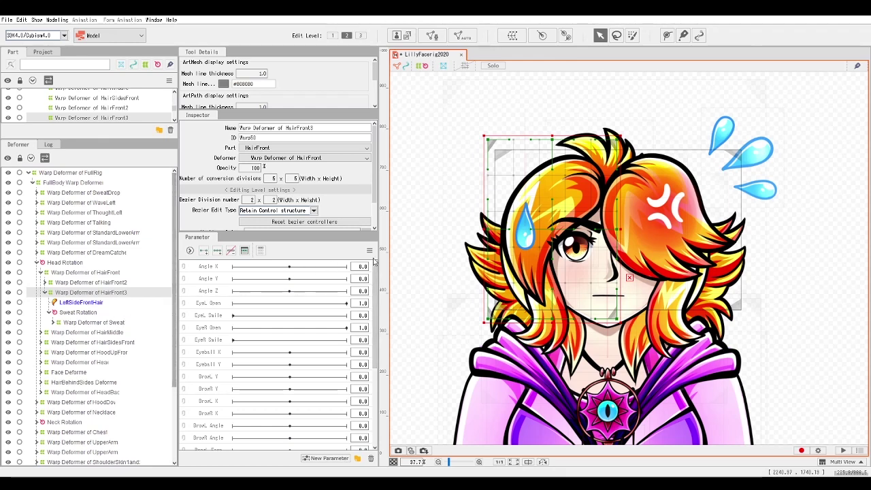
# Try bending the HairMiddle warp deformer, undo the bend, and try stretching the HairSidesFront warp deformer downward.
pyautogui.doubleClick(64, 274)
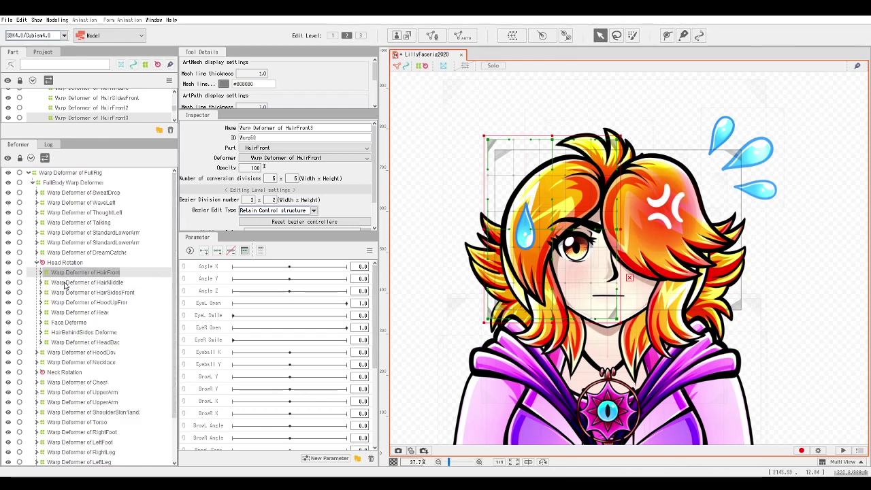
pyautogui.click(65, 282)
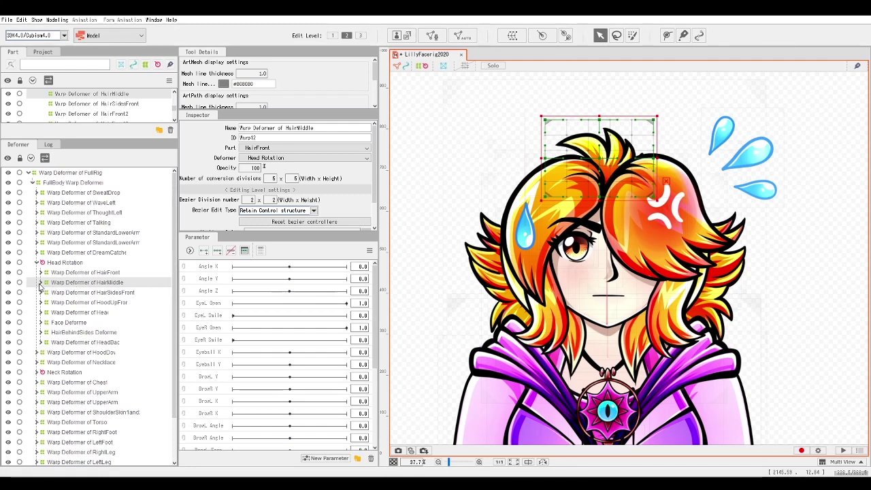
pyautogui.click(41, 283)
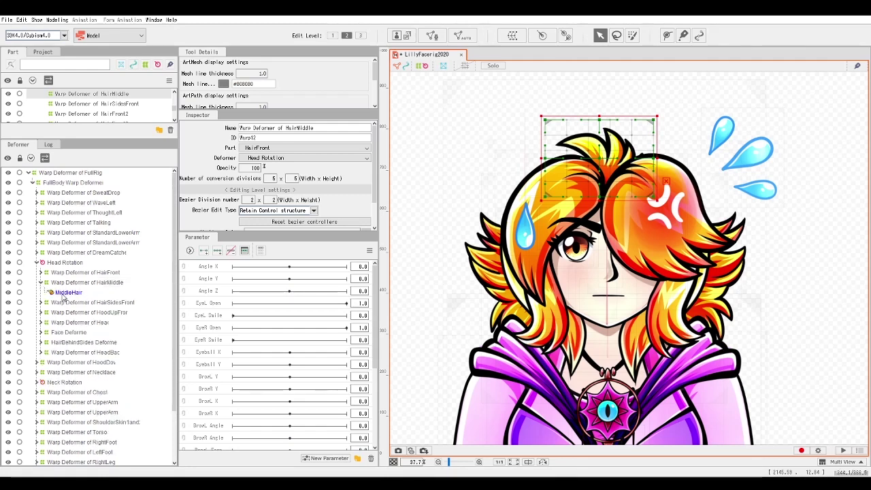
pyautogui.moveTo(602, 121); pyautogui.dragTo(622, 125)
pyautogui.hotkey('ctrl', 'z')
pyautogui.hotkey('ctrl', 'z')
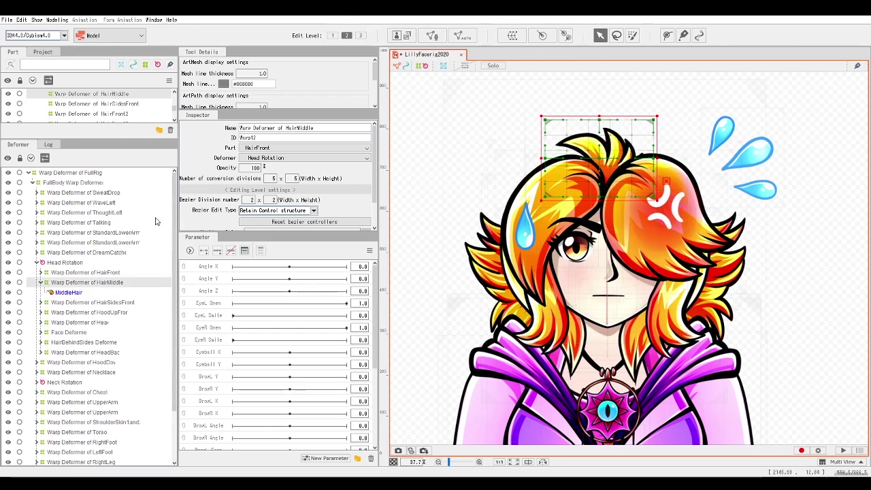
pyautogui.click(70, 302)
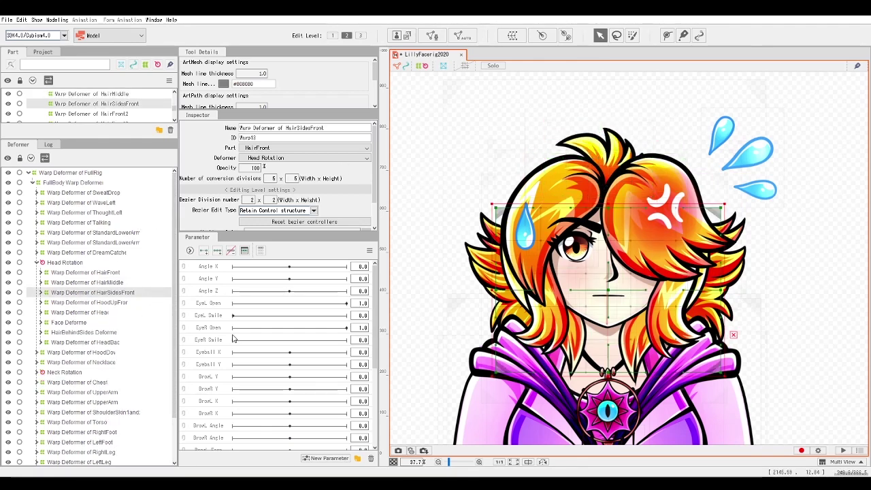
pyautogui.moveTo(609, 371)
pyautogui.mouseDown()
pyautogui.moveTo(646, 377)
pyautogui.moveTo(550, 381)
pyautogui.moveTo(660, 377)
pyautogui.moveTo(545, 383)
pyautogui.moveTo(649, 381)
pyautogui.moveTo(559, 381)
pyautogui.moveTo(639, 381)
pyautogui.moveTo(608, 381)
pyautogui.mouseUp()
# Expand the HoodUpFront warp deformer, show the HoodFront part, try bending the hood sideways, and undo the bend.
pyautogui.click(61, 302)
pyautogui.click(41, 303)
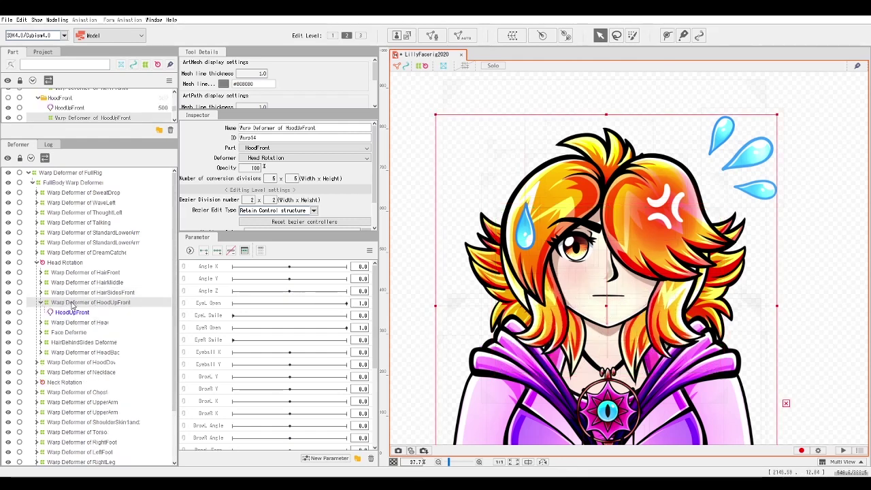
pyautogui.click(8, 98)
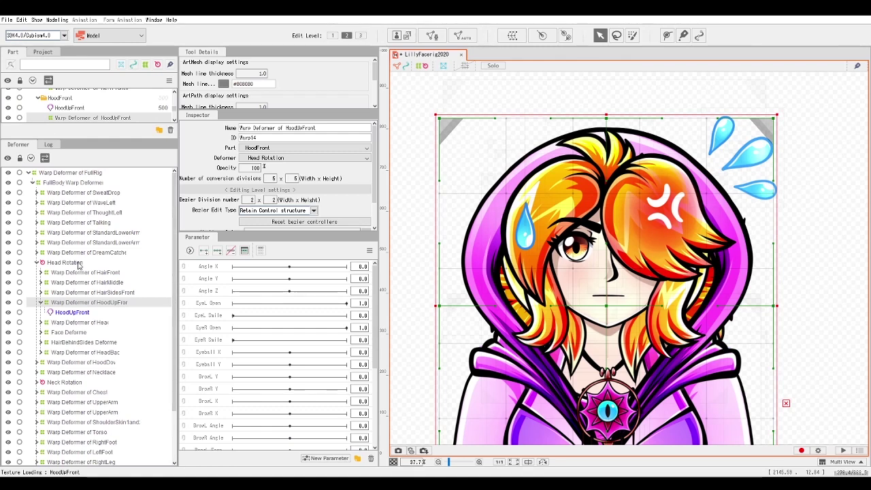
pyautogui.click(77, 311)
pyautogui.click(92, 303)
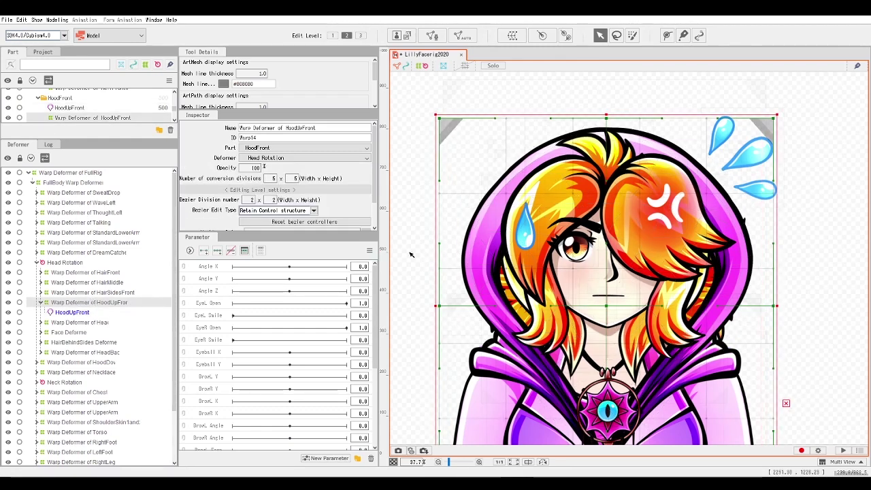
pyautogui.moveTo(606, 118); pyautogui.dragTo(642, 130)
pyautogui.hotkey('ctrl', 'z')
# Select and expand the Head warp deformer, and select the BlueBlush mesh beneath it.
pyautogui.click(107, 319)
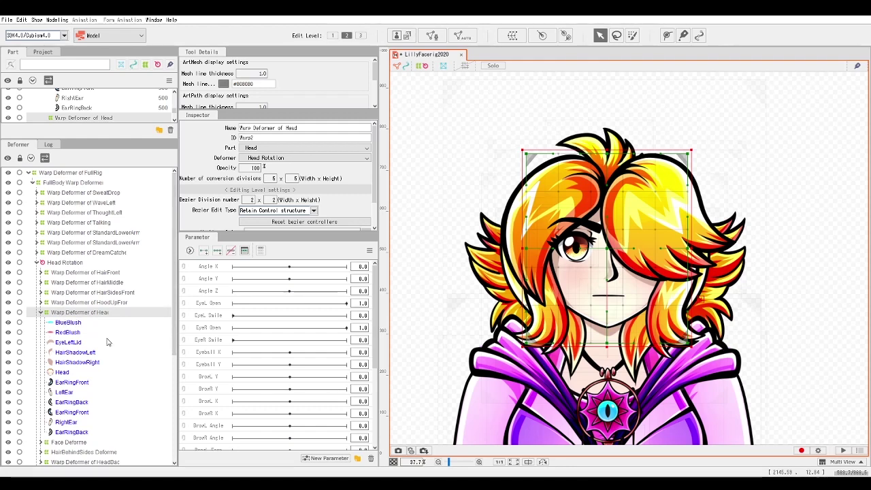
pyautogui.scroll(-1, 85, 336)
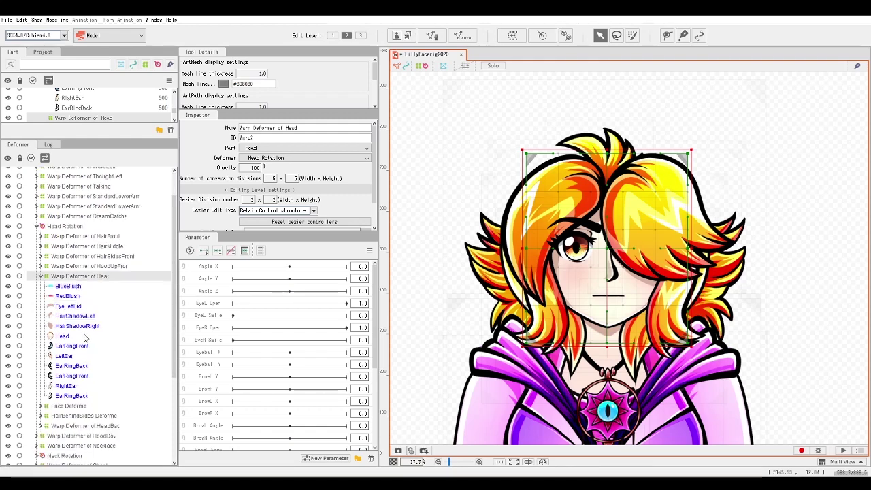
pyautogui.click(68, 286)
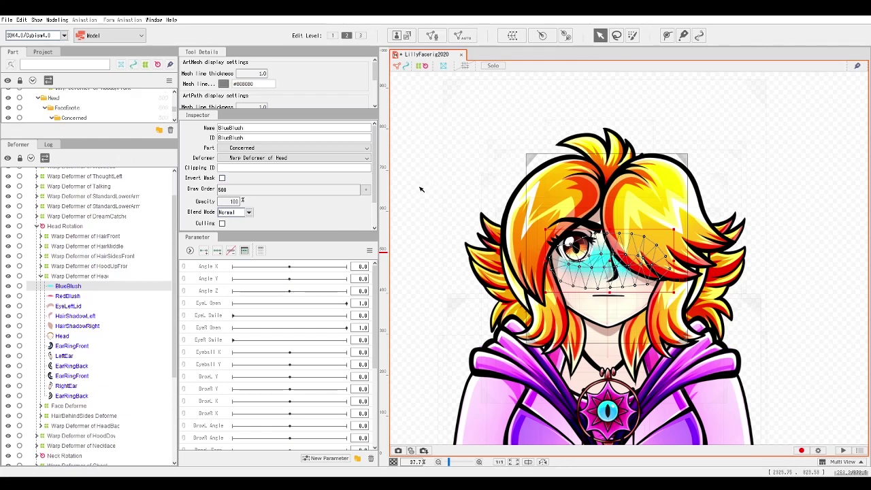
# Hide the BlueBlush mesh and try shifting the EyeLeftLid and HairShadowLeft meshes beneath the Head warp deformer.
pyautogui.click(420, 190)
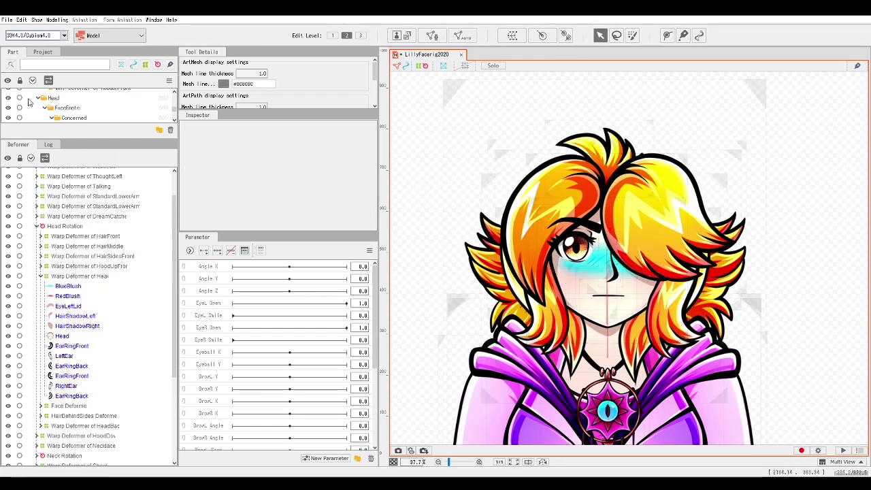
pyautogui.scroll(-2, 25, 105)
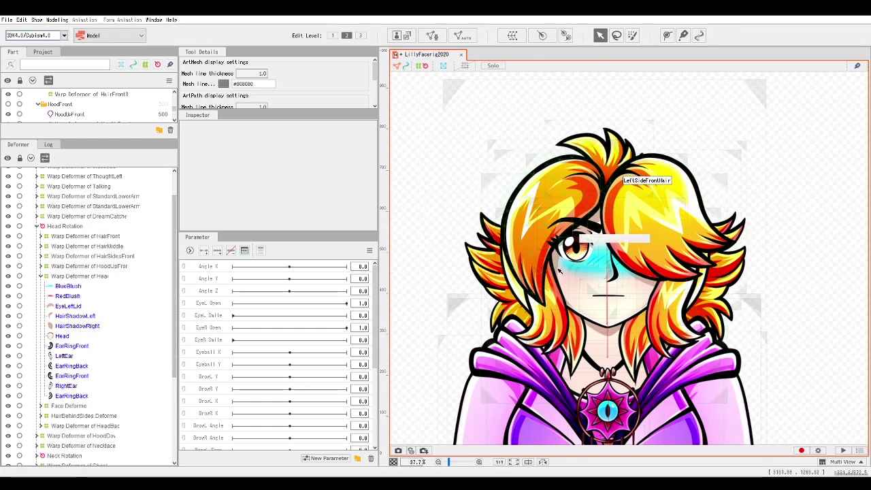
pyautogui.click(42, 307)
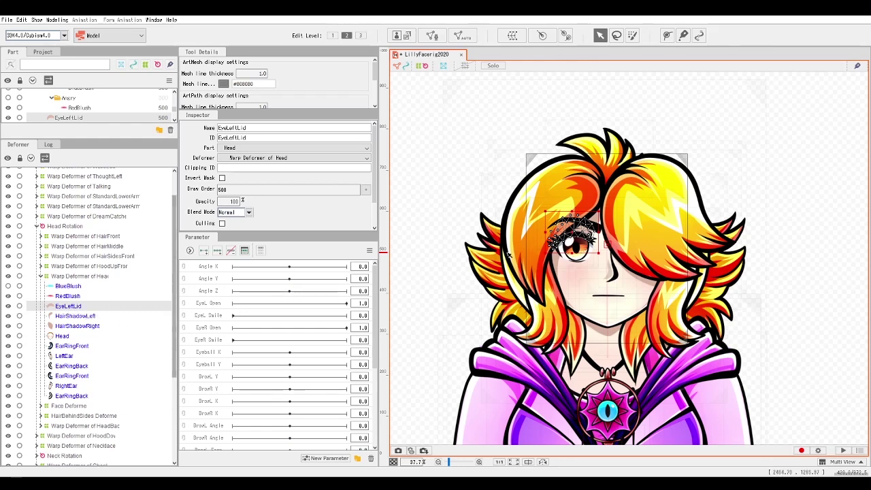
pyautogui.moveTo(607, 244); pyautogui.dragTo(615, 292)
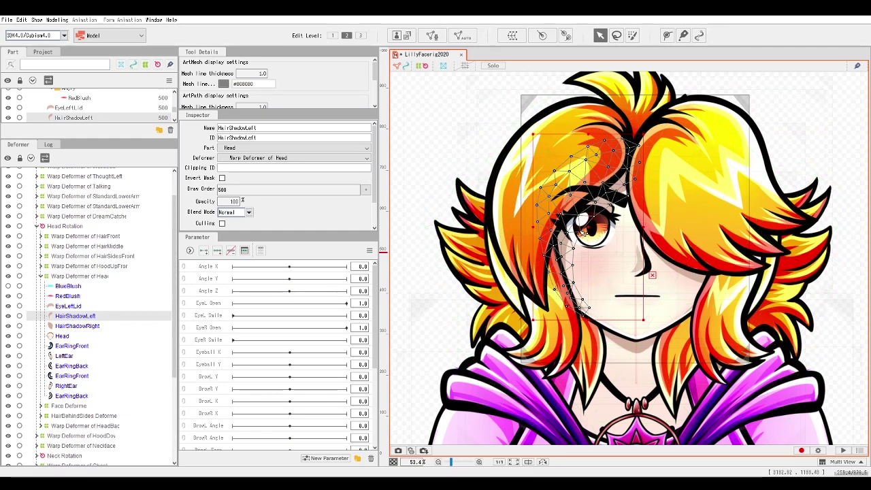
pyautogui.moveTo(590, 230); pyautogui.dragTo(607, 232)
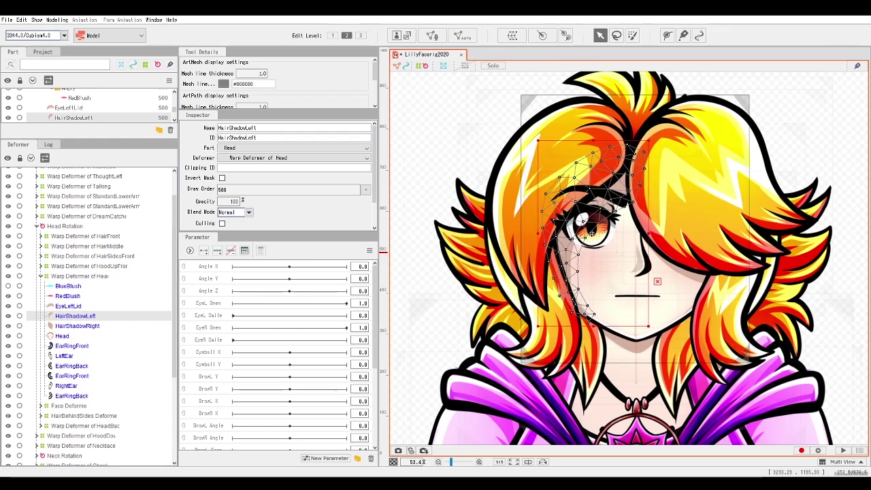
# Inspect the Head, LeftEar, RightEar and EarRingBack meshes beneath the Head warp deformer, and collapse the deformer.
pyautogui.click(63, 335)
pyautogui.click(64, 357)
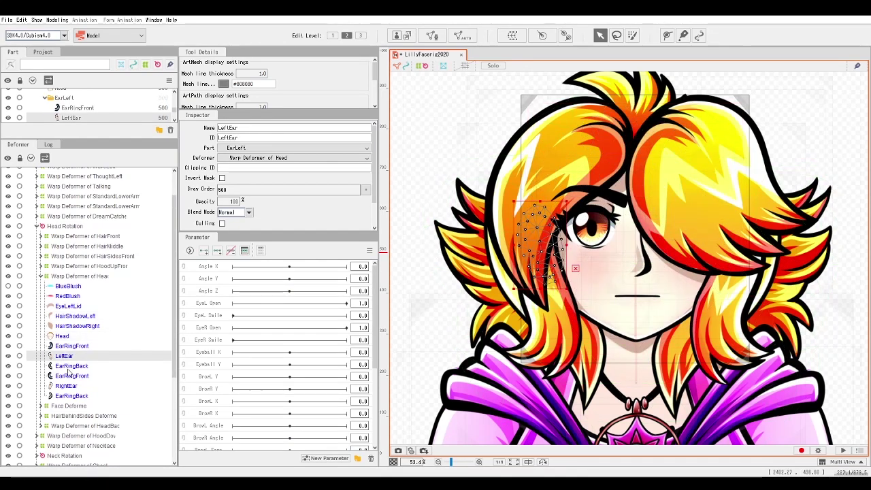
pyautogui.click(71, 385)
pyautogui.click(74, 395)
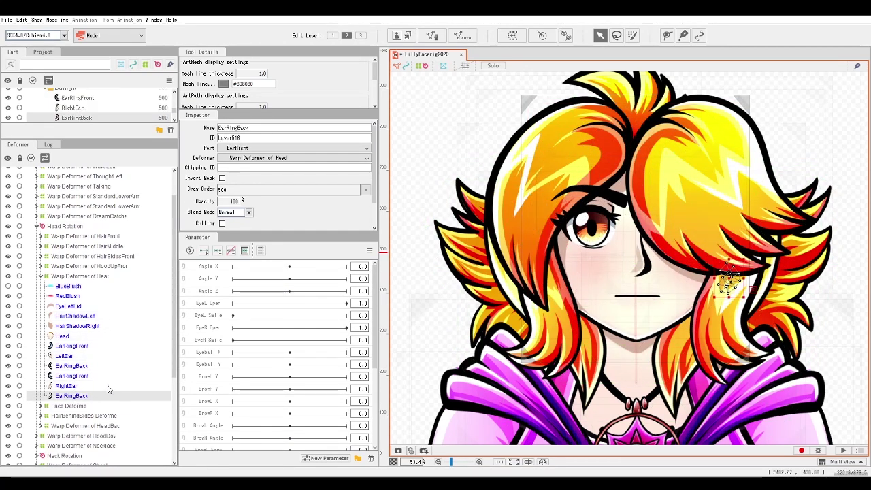
pyautogui.click(41, 277)
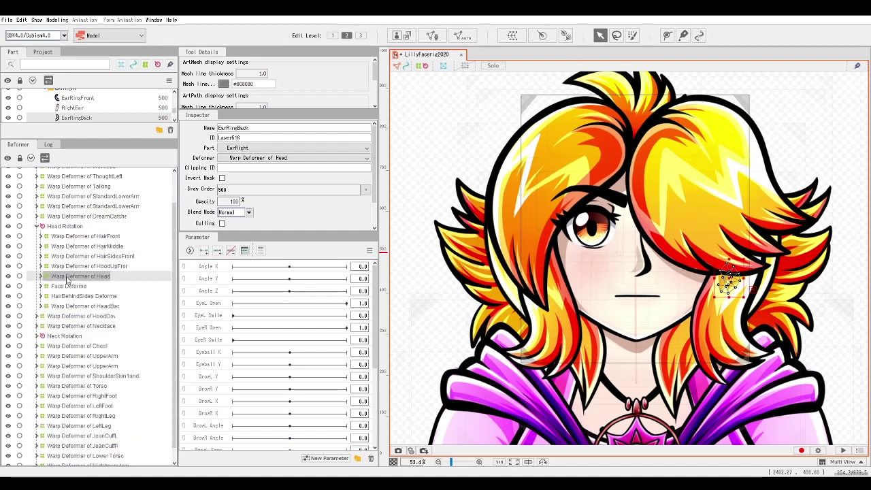
# Expand the Face Deformer, review the lip and mouth meshes beneath the Mouth warp deformer, and select the Nose warp deformer.
pyautogui.click(68, 286)
pyautogui.click(42, 286)
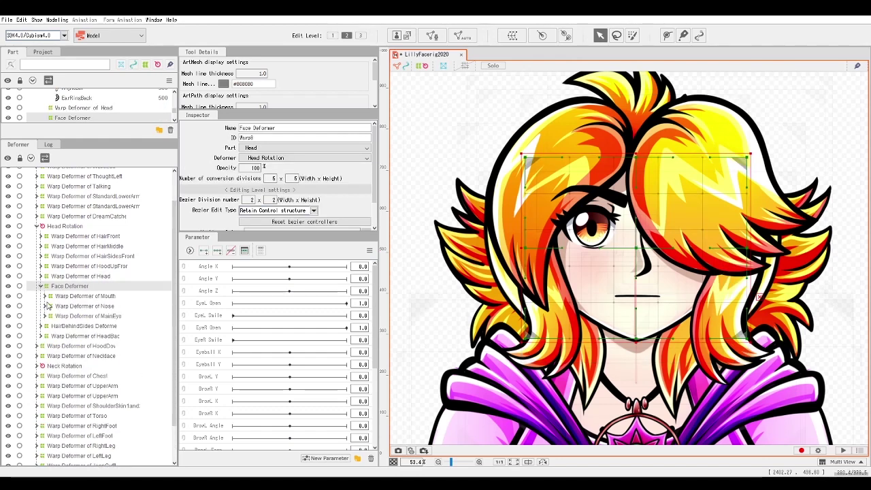
pyautogui.click(45, 297)
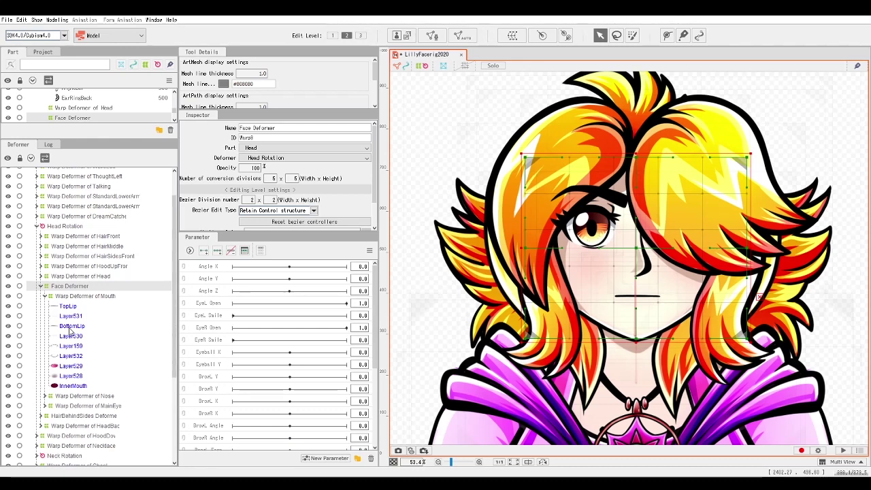
pyautogui.click(43, 295)
pyautogui.click(85, 306)
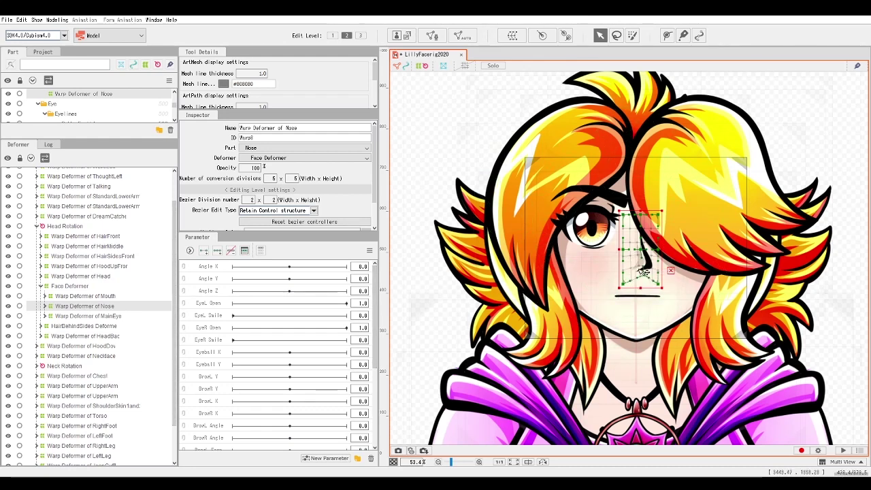
# Select and expand the MainEye warp deformer, try moving it slightly, and undo the move.
pyautogui.click(46, 315)
pyautogui.click(45, 316)
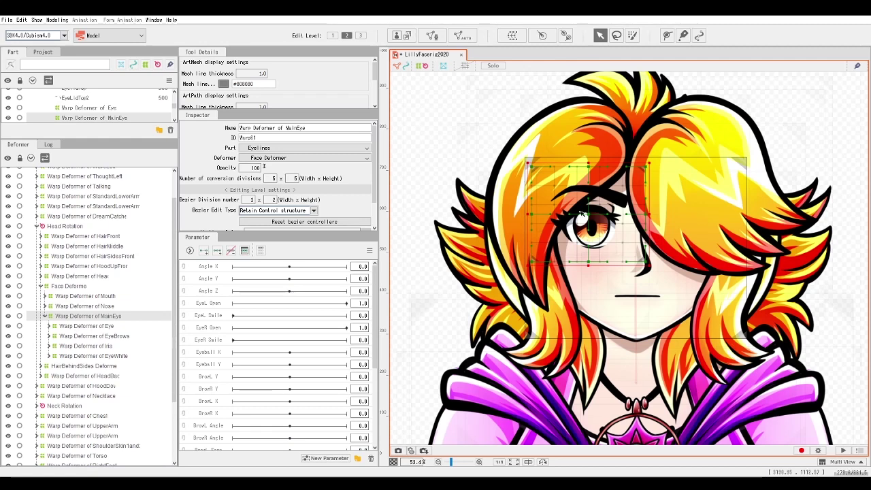
pyautogui.moveTo(593, 224); pyautogui.dragTo(594, 228)
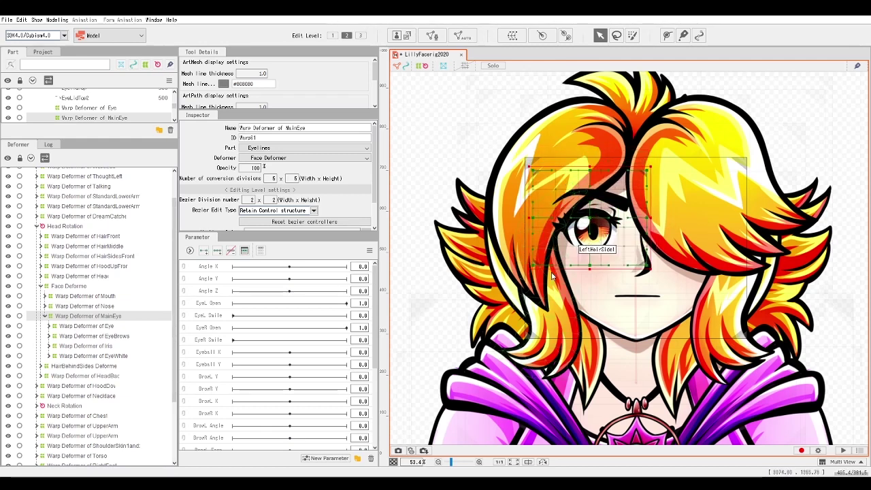
pyautogui.hotkey('ctrl', 'z')
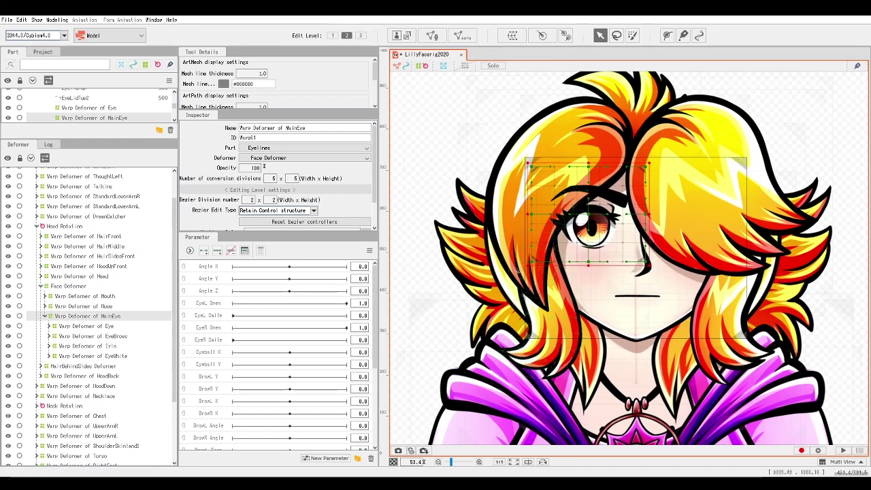
# Select and expand the Eye warp deformer, try moving it up over the hair, and undo the move.
pyautogui.click(73, 327)
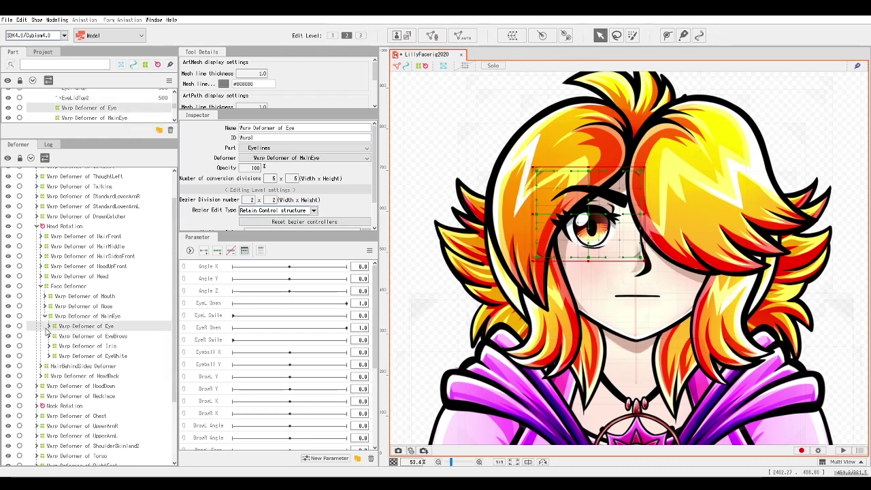
pyautogui.click(47, 326)
pyautogui.moveTo(592, 212); pyautogui.dragTo(537, 151)
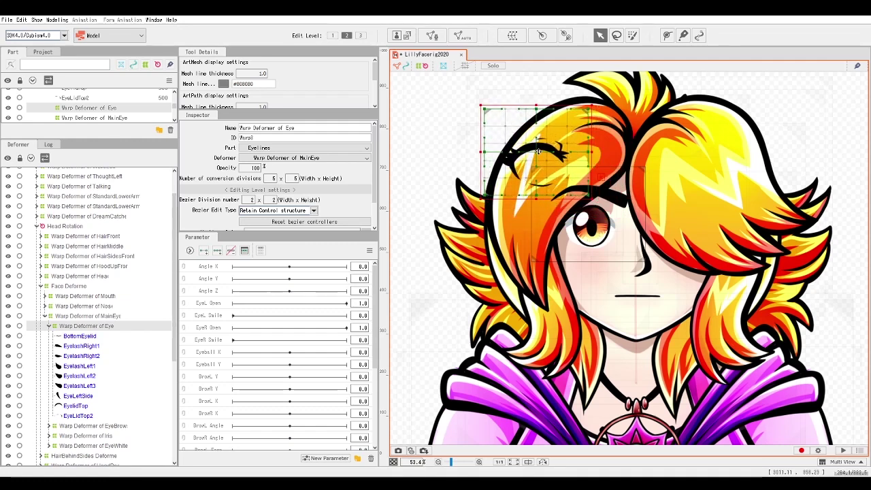
pyautogui.hotkey('ctrl', 'z')
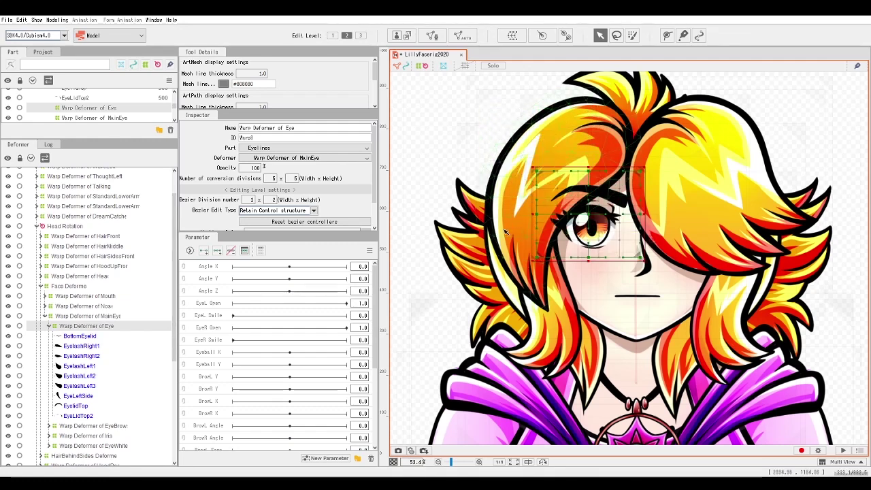
# Inspect the eyelid, eyelash and eye-side meshes beneath the Eye warp deformer one by one, and collapse the deformer.
pyautogui.click(77, 336)
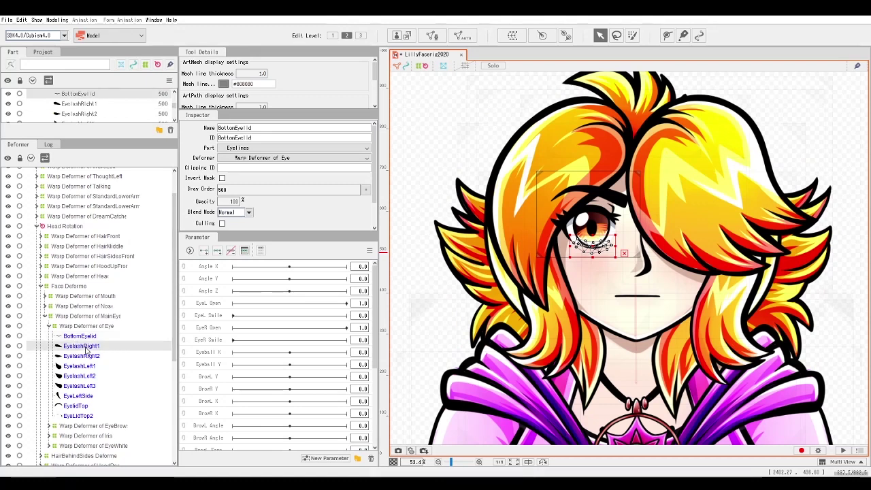
pyautogui.click(83, 355)
pyautogui.click(83, 366)
pyautogui.click(85, 376)
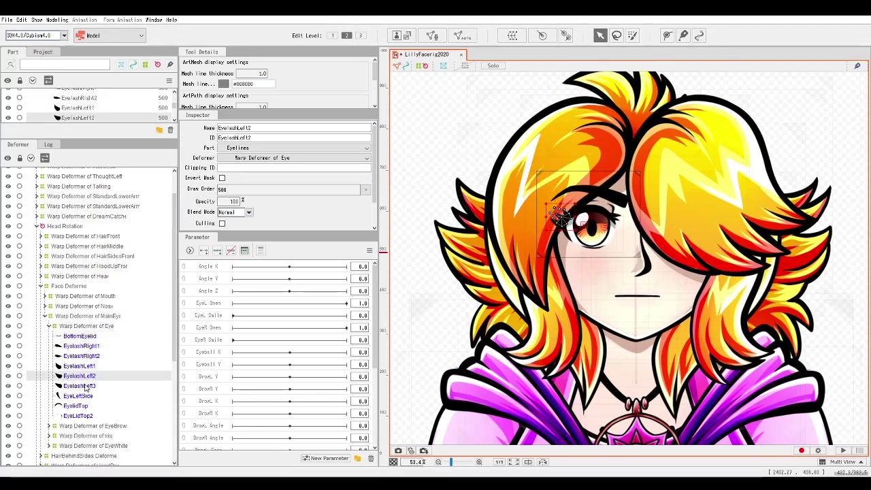
pyautogui.click(86, 387)
pyautogui.click(85, 396)
pyautogui.click(77, 408)
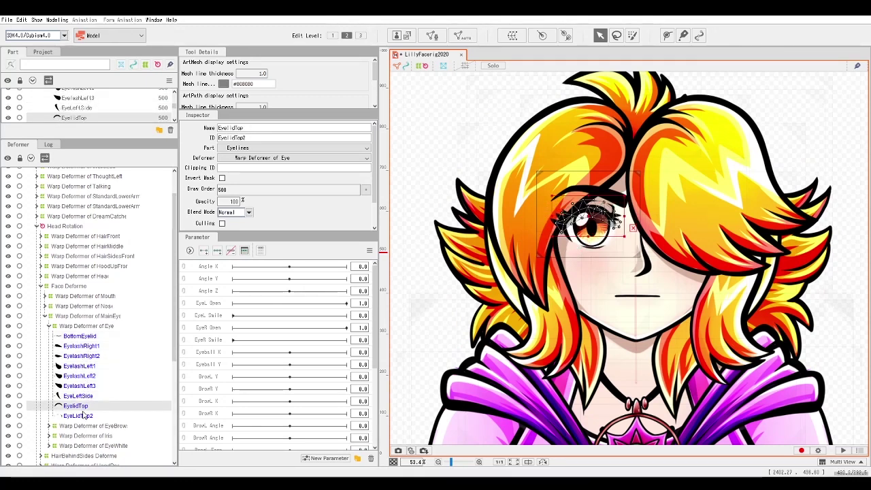
pyautogui.click(49, 327)
# Select the EyeBrows warp deformer, review its angry, happy, sad and standard brow meshes, and collapse it.
pyautogui.click(52, 337)
pyautogui.click(49, 337)
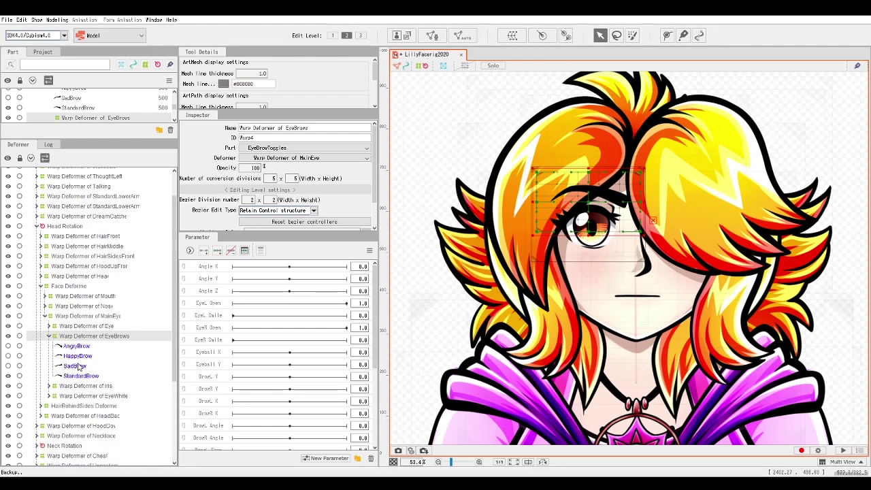
pyautogui.click(49, 335)
# Expand the Iris warp deformer, inspect its Highlight and Iris meshes, and try moving the iris mesh and the whole deformer.
pyautogui.click(53, 346)
pyautogui.click(49, 346)
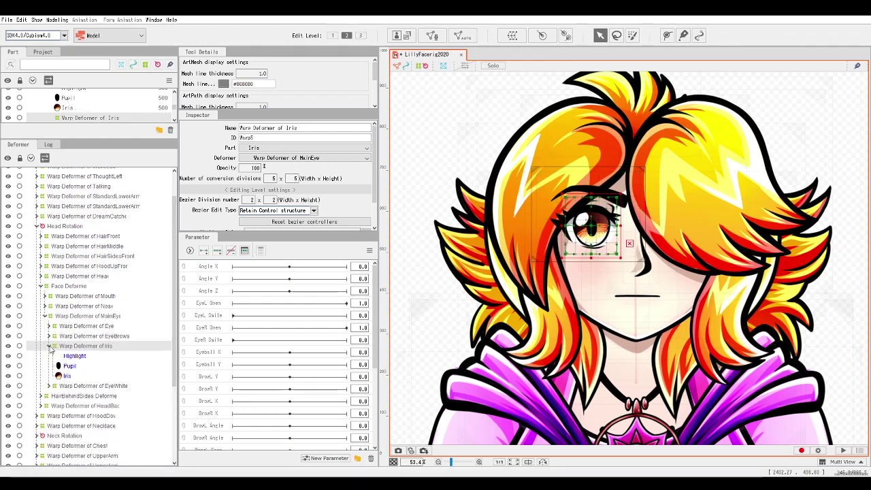
pyautogui.click(73, 355)
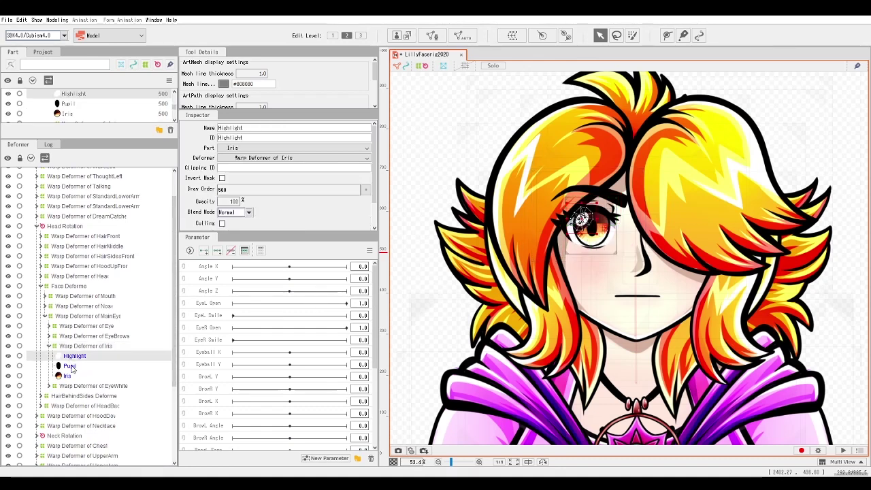
pyautogui.click(67, 377)
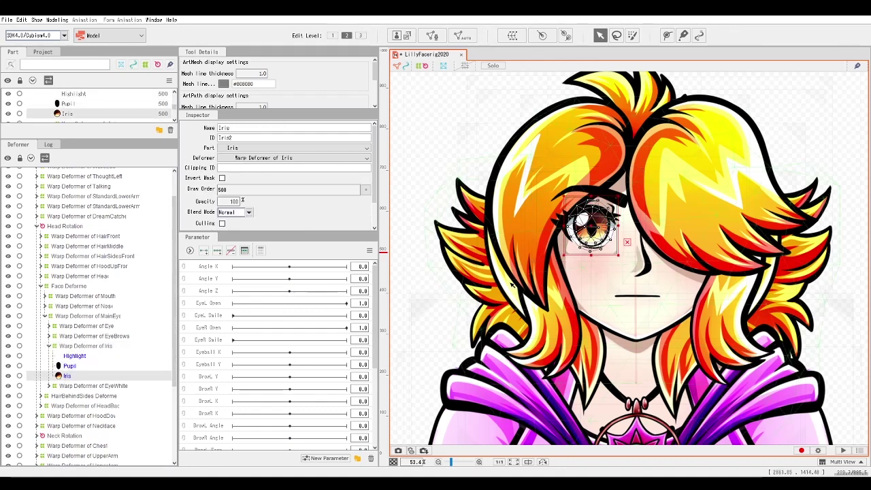
pyautogui.moveTo(592, 225); pyautogui.dragTo(583, 219)
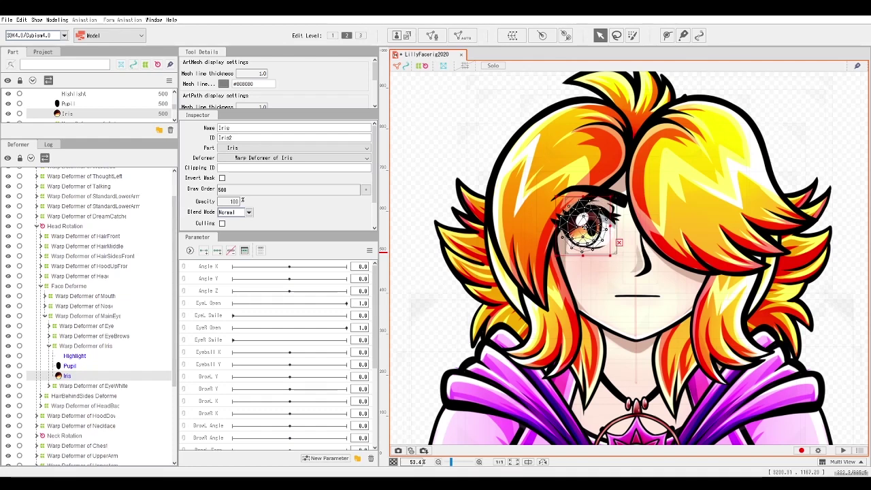
pyautogui.click(87, 347)
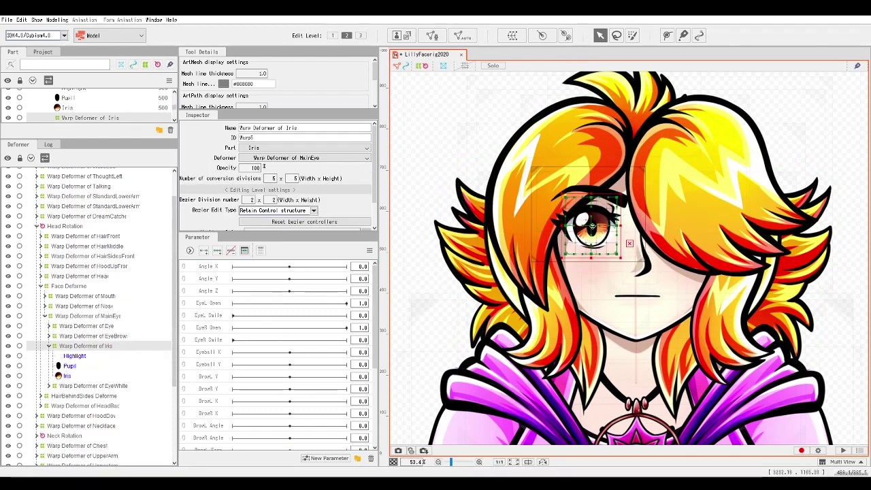
pyautogui.moveTo(593, 225)
pyautogui.mouseDown()
pyautogui.moveTo(585, 226)
pyautogui.moveTo(594, 217)
pyautogui.moveTo(593, 228)
pyautogui.mouseUp()
# Expand the EyeWhite warp deformer, inspect its EyeWhite mesh, and collapse the EyeWhite and MainEye deformers.
pyautogui.click(93, 357)
pyautogui.click(49, 356)
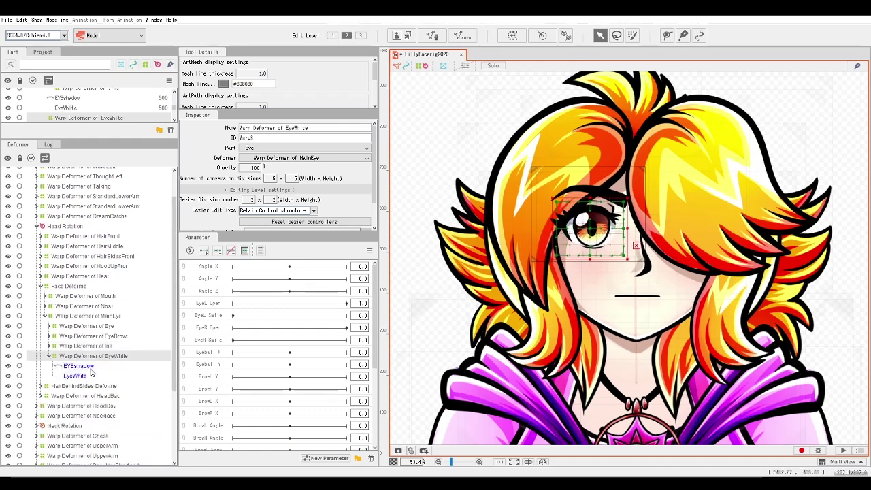
pyautogui.click(416, 253)
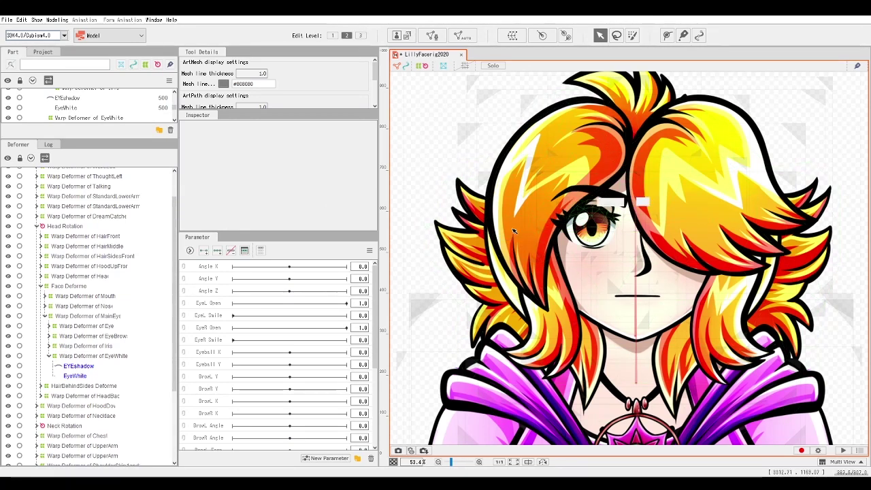
pyautogui.click(75, 377)
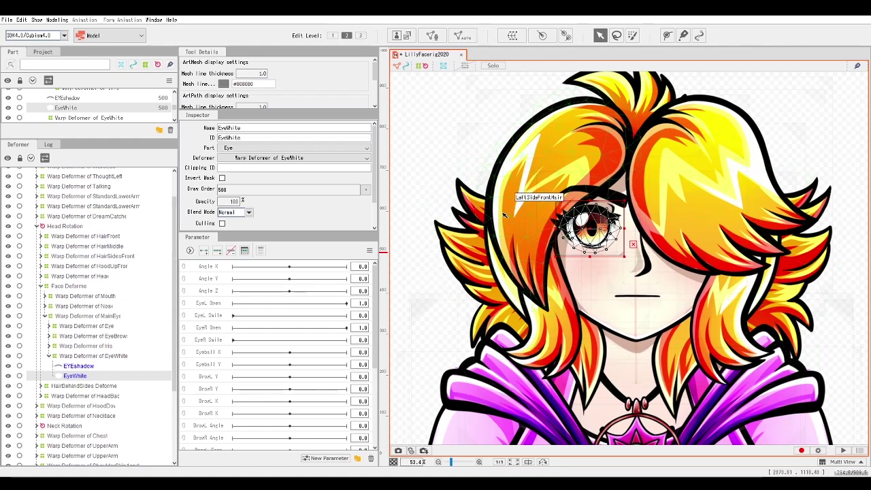
pyautogui.click(50, 356)
pyautogui.doubleClick(80, 317)
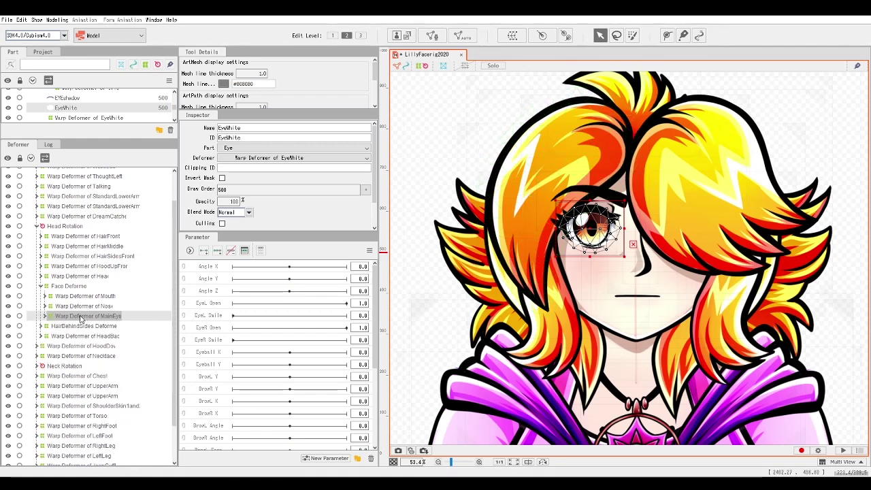
# Select the Face Deformer, try bending its lower middle point up and sideways at the chin, and undo the bend.
pyautogui.click(43, 286)
pyautogui.click(68, 286)
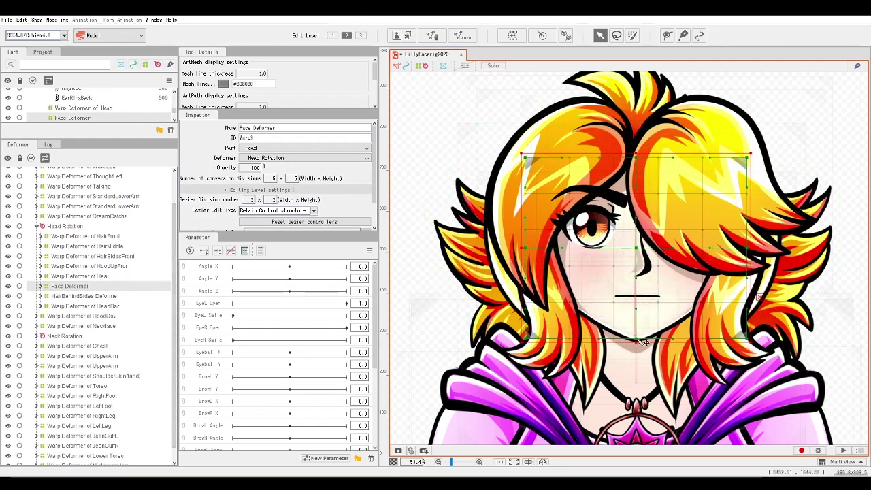
pyautogui.moveTo(639, 343); pyautogui.dragTo(670, 316)
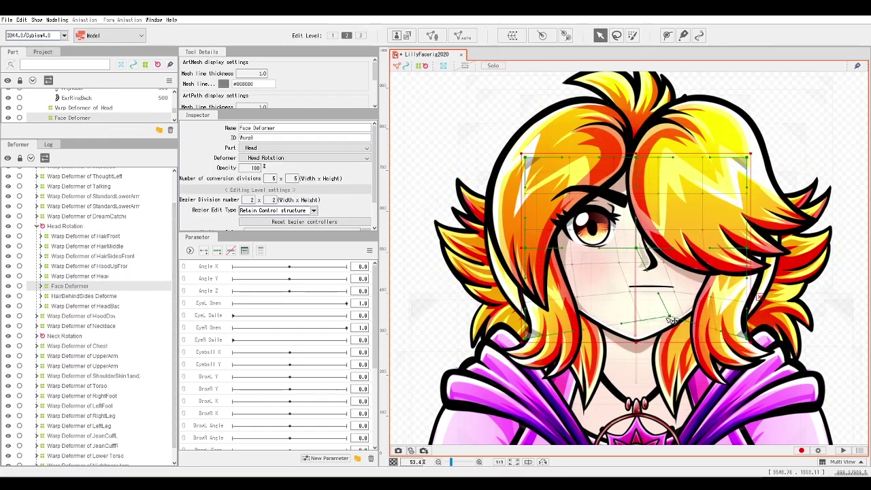
pyautogui.hotkey('ctrl', 'z')
# Bend the Face Deformer's middle control points sideways and shift the whole deformer so the facial features turn to one side.
pyautogui.moveTo(523, 246); pyautogui.dragTo(542, 250)
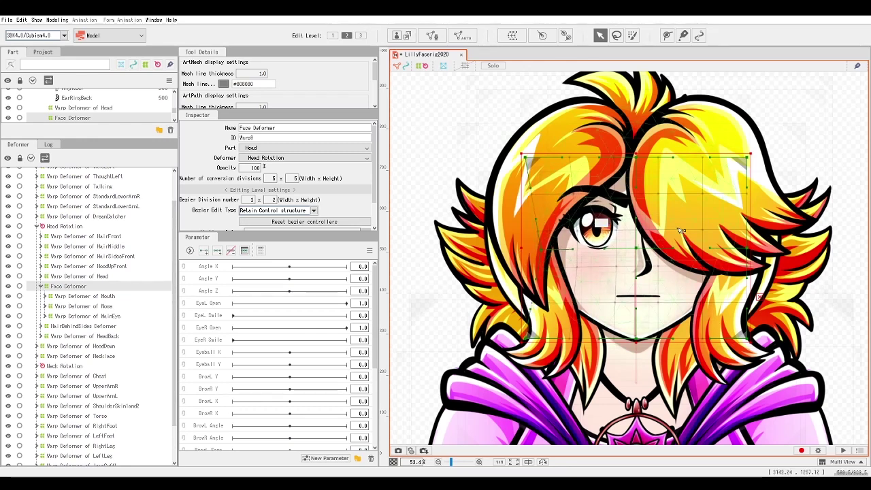
pyautogui.moveTo(673, 248); pyautogui.dragTo(700, 247)
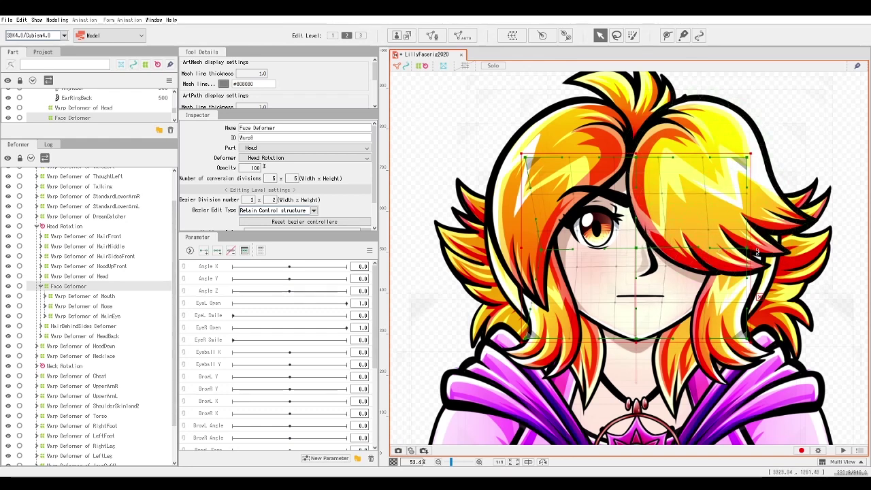
pyautogui.moveTo(635, 250); pyautogui.dragTo(646, 250)
pyautogui.moveTo(538, 161); pyautogui.dragTo(546, 160)
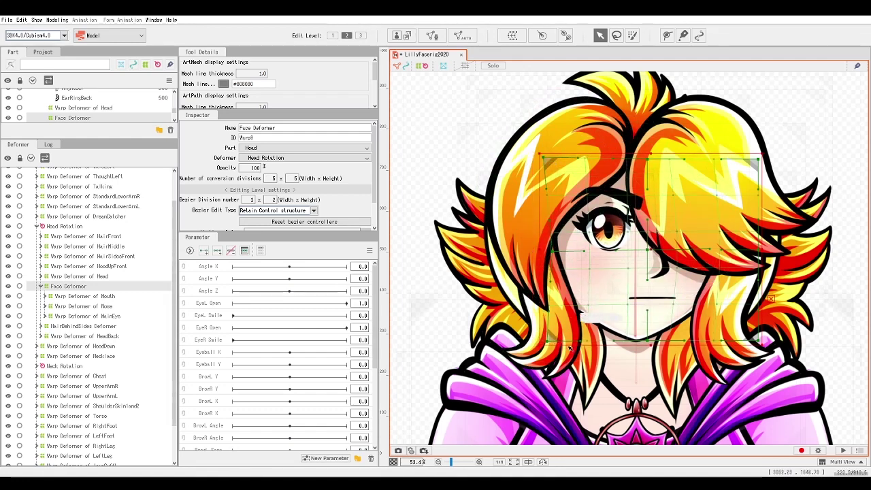
# Undo the bends and the shift applied to the Face Deformer, and collapse its hierarchy.
pyautogui.hotkey('ctrl', 'z')
pyautogui.hotkey('ctrl', 'z')
pyautogui.hotkey('ctrl', 'z')
pyautogui.hotkey('ctrl', 'z')
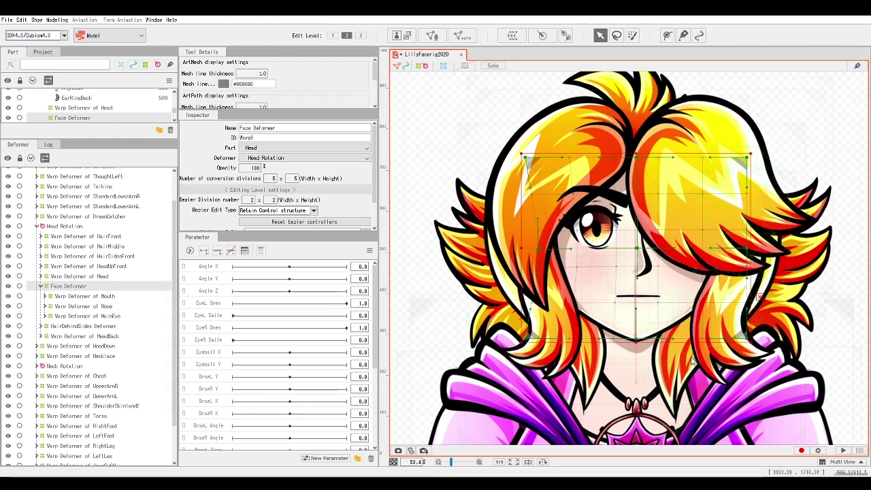
pyautogui.hotkey('ctrl', 'z')
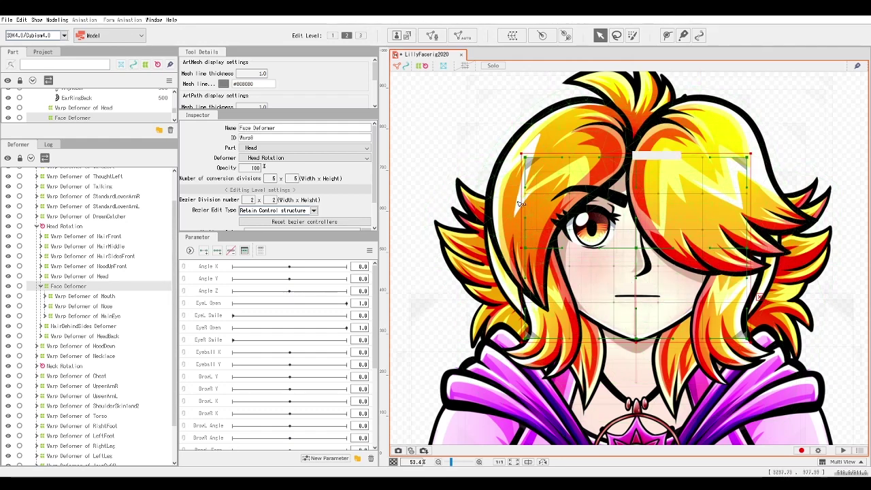
pyautogui.click(41, 287)
# Expand the HairBehindSides Deformer to inspect its two hair meshes, and try bending its lower middle control point sideways.
pyautogui.click(42, 297)
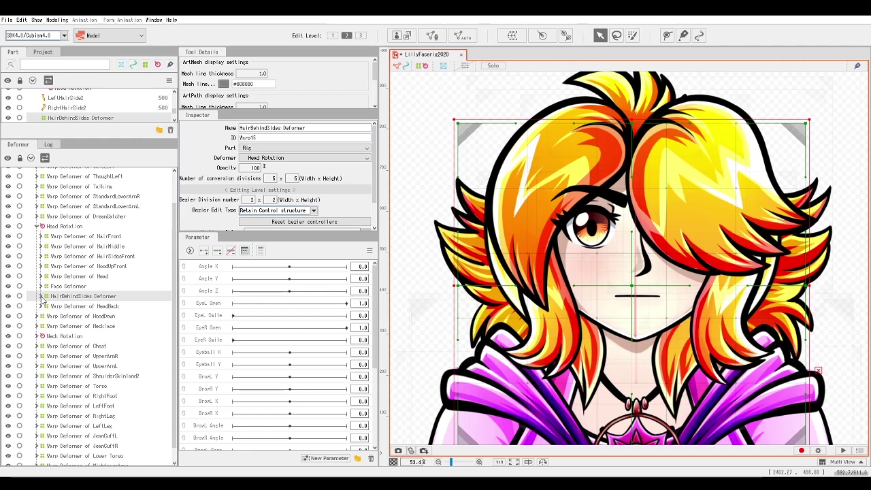
pyautogui.click(41, 297)
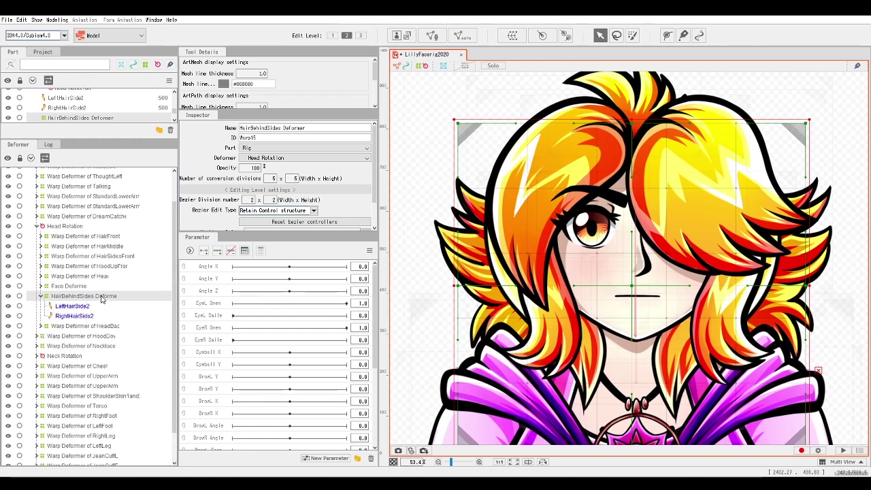
pyautogui.moveTo(650, 325); pyautogui.dragTo(639, 259)
pyautogui.moveTo(620, 383); pyautogui.dragTo(553, 381)
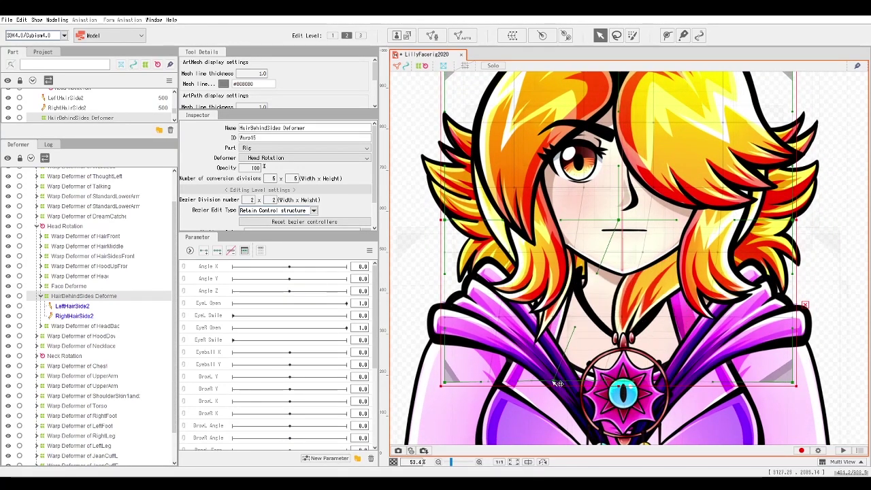
# Expand the HeadBack warp deformer and show its HoodDownInnerRight, HoodDownInnerLeft and HoodBack meshes.
pyautogui.click(66, 307)
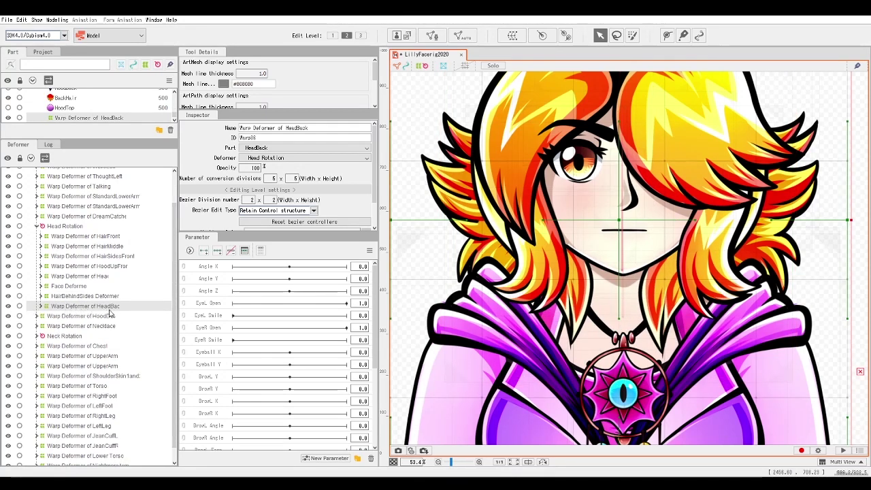
pyautogui.click(40, 307)
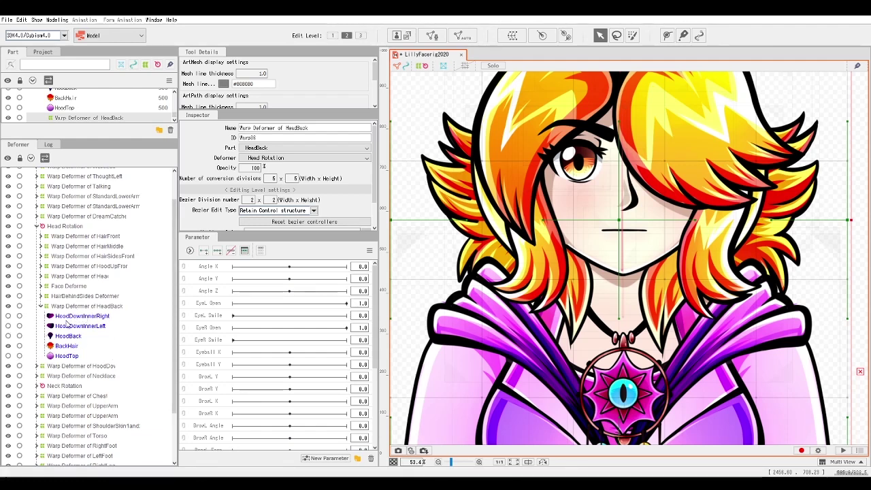
pyautogui.moveTo(8, 316); pyautogui.dragTo(6, 333)
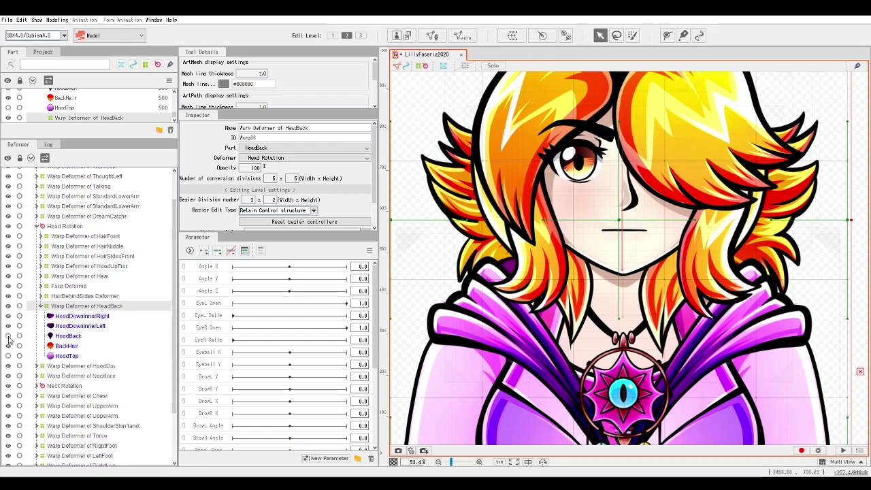
pyautogui.click(8, 337)
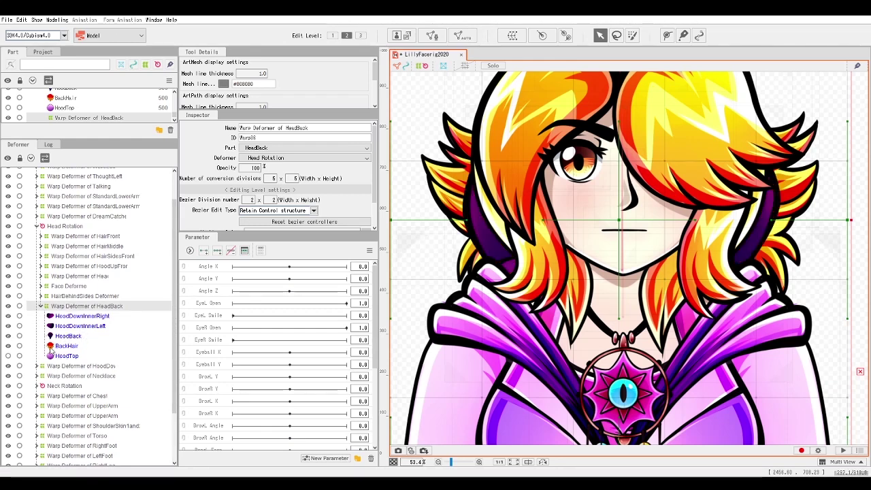
# Hide the BackHair mesh and show HoodTop to examine the raised hood, and restore the meshes' original visibility.
pyautogui.click(8, 346)
pyautogui.click(8, 345)
pyautogui.click(9, 345)
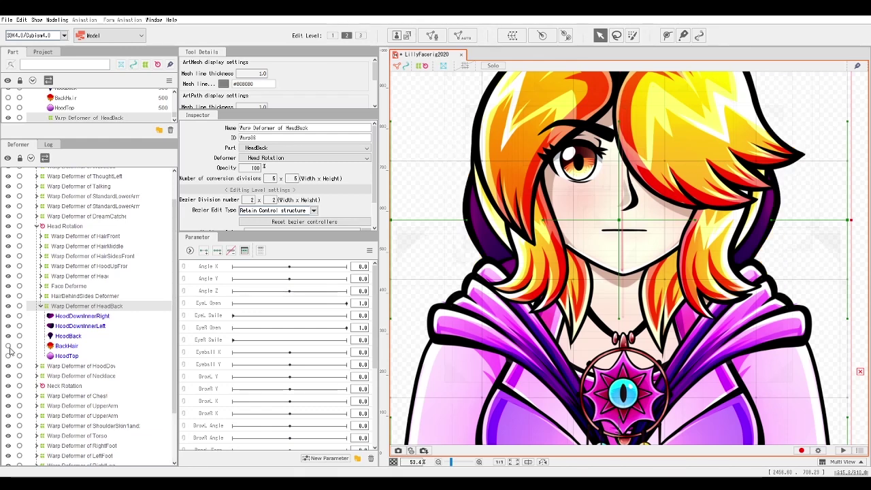
pyautogui.click(8, 355)
pyautogui.moveTo(475, 240); pyautogui.dragTo(470, 345)
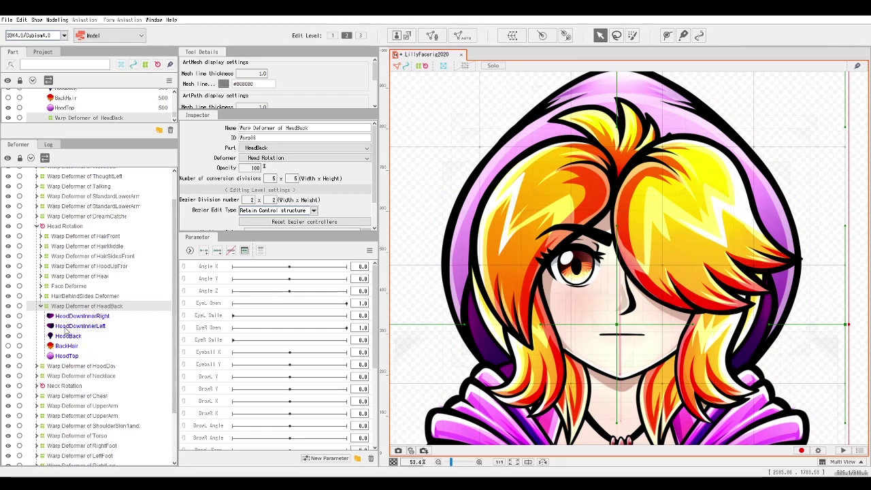
pyautogui.click(8, 335)
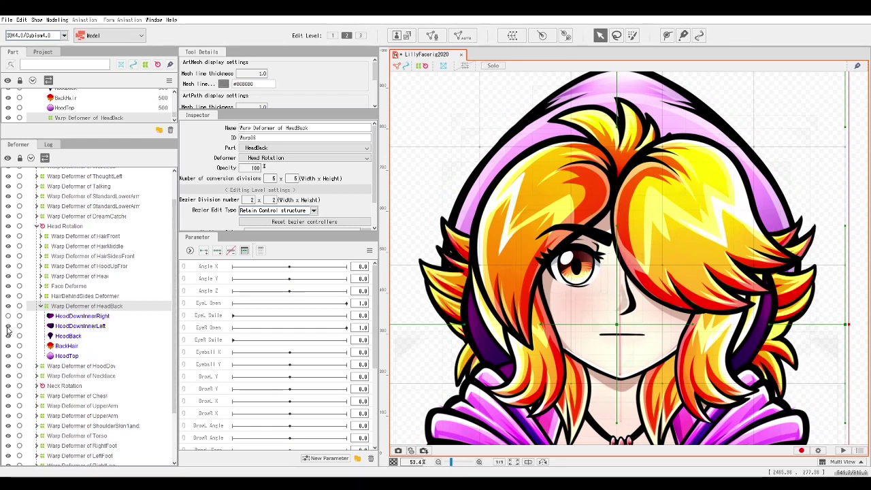
pyautogui.click(8, 327)
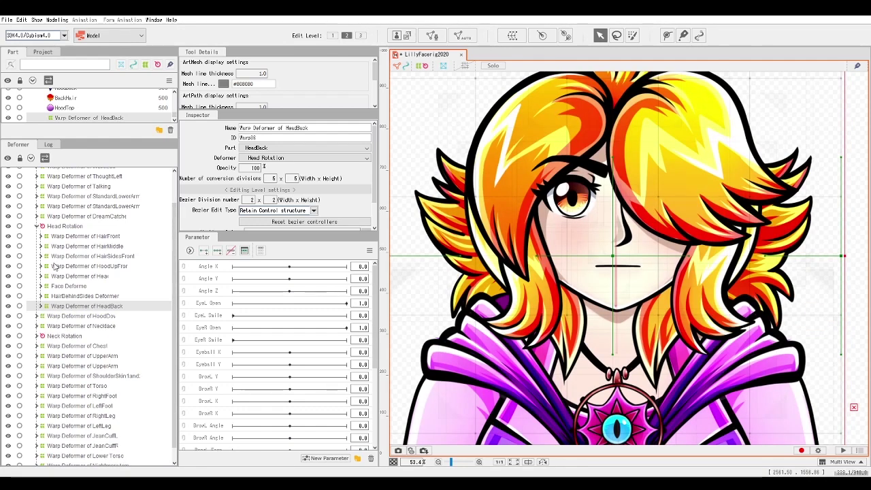
# Select all the deformers nested in Head Rotation, from HairFront to HeadBack, to examine the group.
pyautogui.click(111, 302)
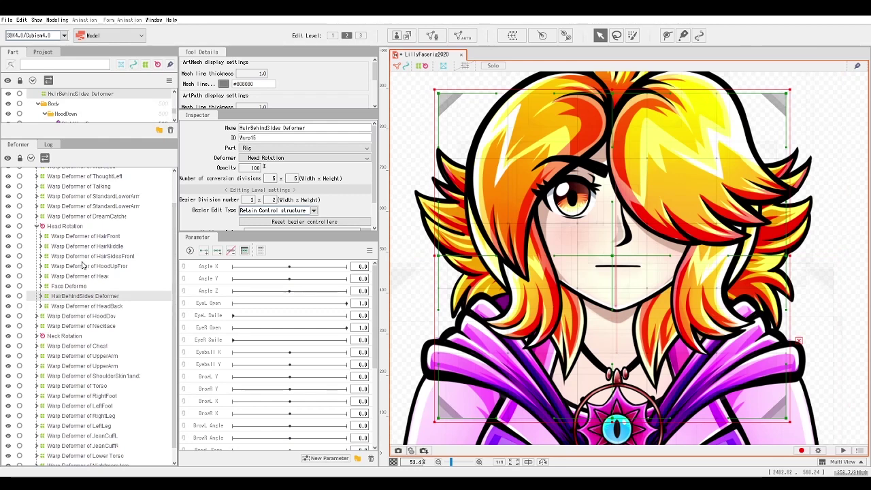
pyautogui.click(98, 306)
pyautogui.keyDown('shift'); pyautogui.click(97, 237); pyautogui.keyUp('shift')
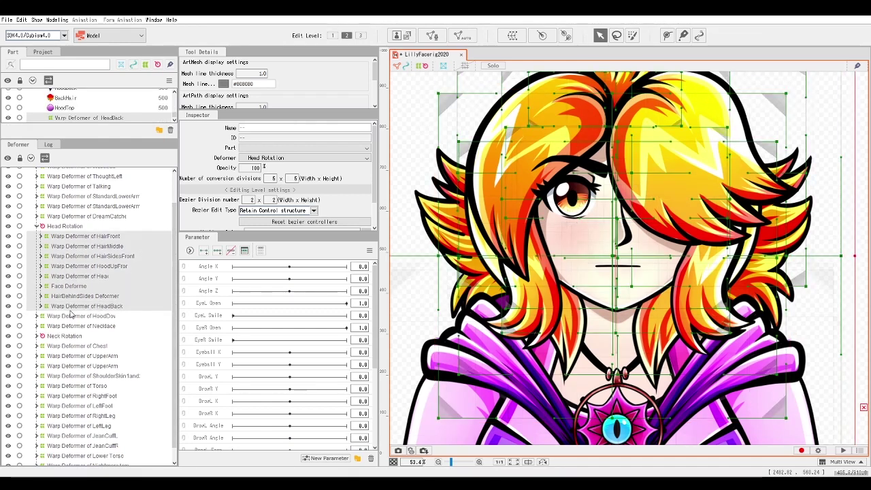
# Select the Head Rotation deformer, try rotating the whole head about 50 degrees, and undo the rotation.
pyautogui.click(60, 226)
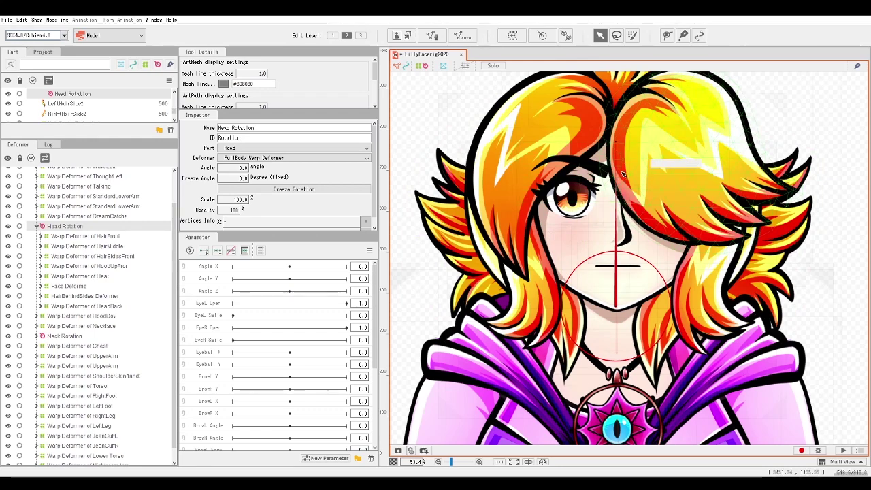
pyautogui.moveTo(615, 140); pyautogui.dragTo(603, 250)
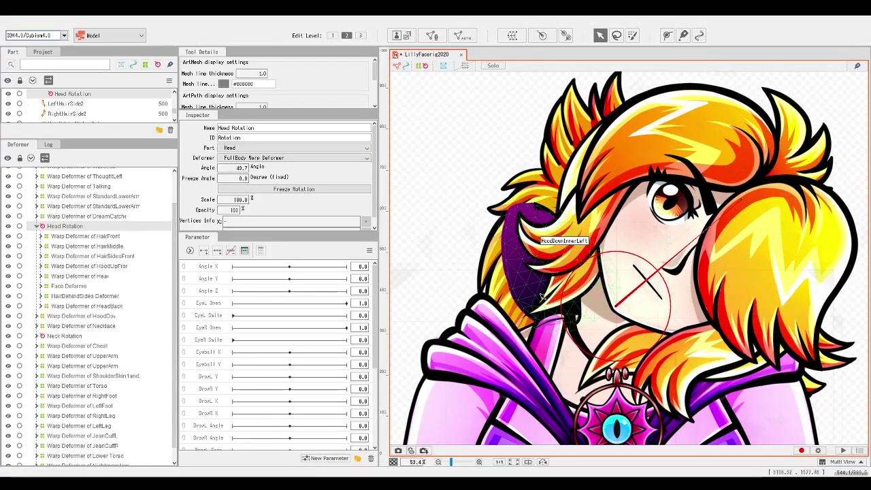
pyautogui.hotkey('ctrl', 'z')
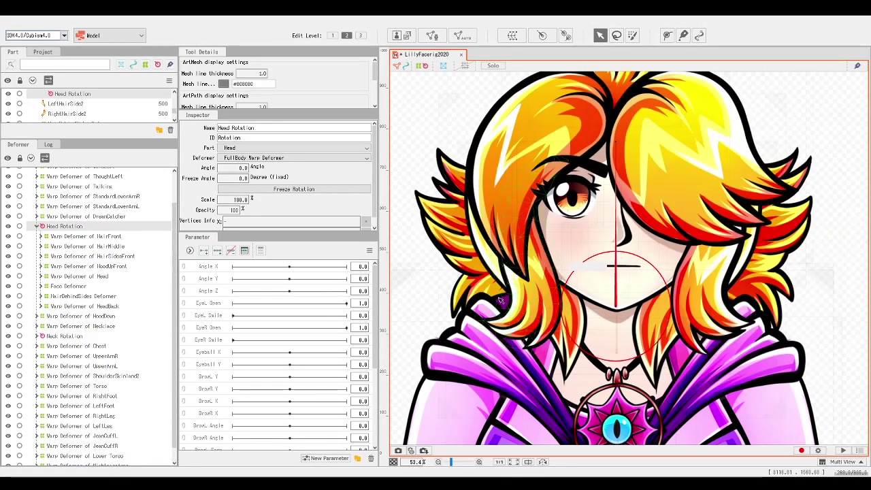
# Check the meshes inside HeadBack, try tilting the head about 10 degrees with Head Rotation, and undo the tilt.
pyautogui.click(41, 306)
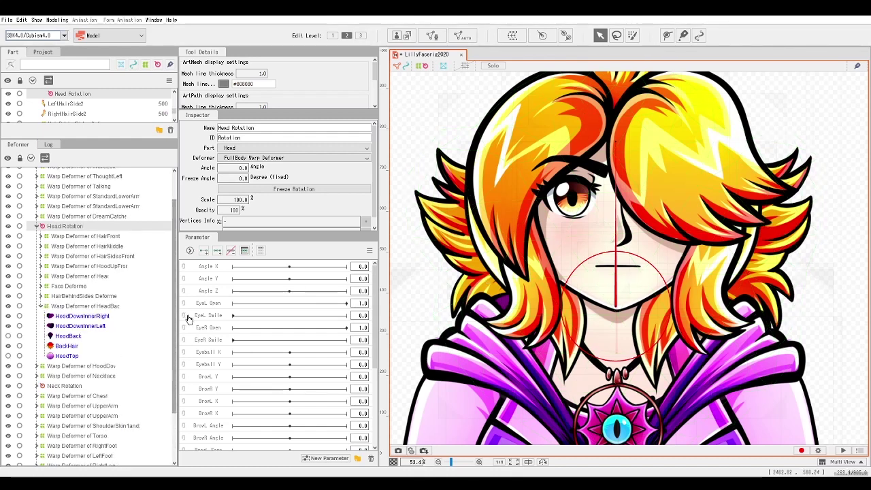
pyautogui.scroll(-1, 173, 343)
pyautogui.moveTo(172, 343); pyautogui.dragTo(172, 350)
pyautogui.moveTo(616, 142); pyautogui.dragTo(645, 145)
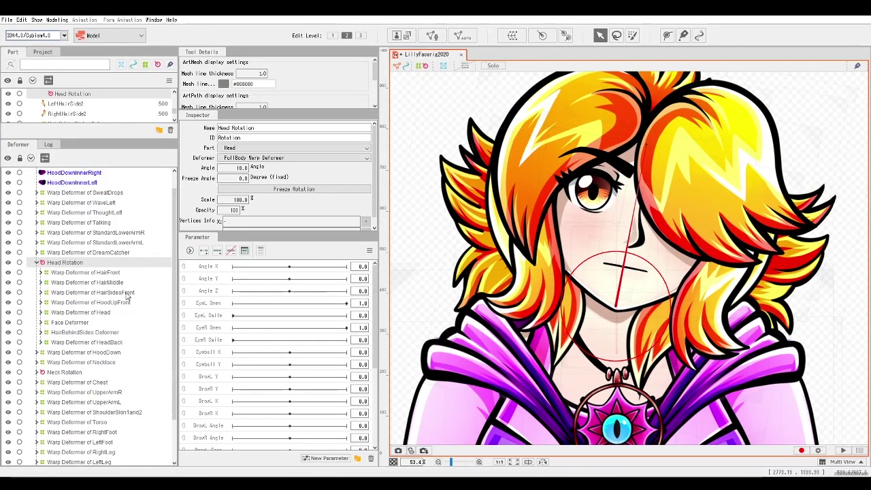
pyautogui.click(36, 262)
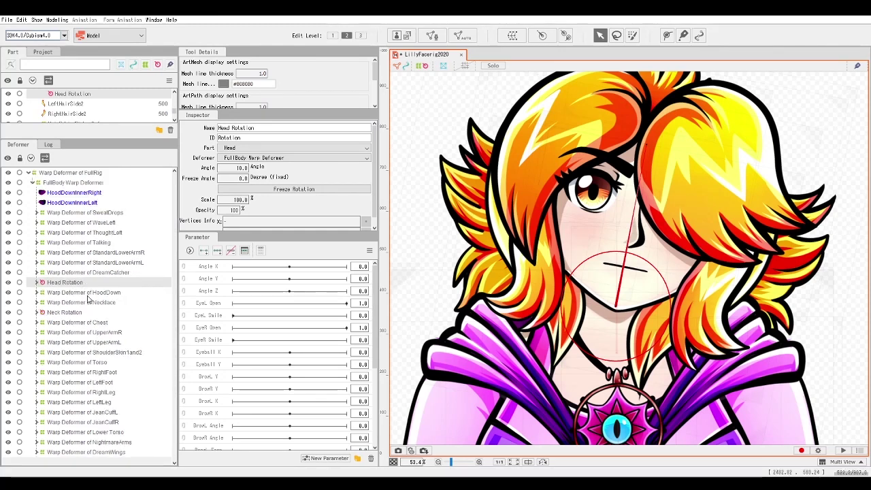
pyautogui.hotkey('ctrl', 'z')
# Expand the HoodDown warp deformer to inspect its RightHoodDown and LeftHoodDown meshes, and try moving its upper middle area.
pyautogui.click(65, 294)
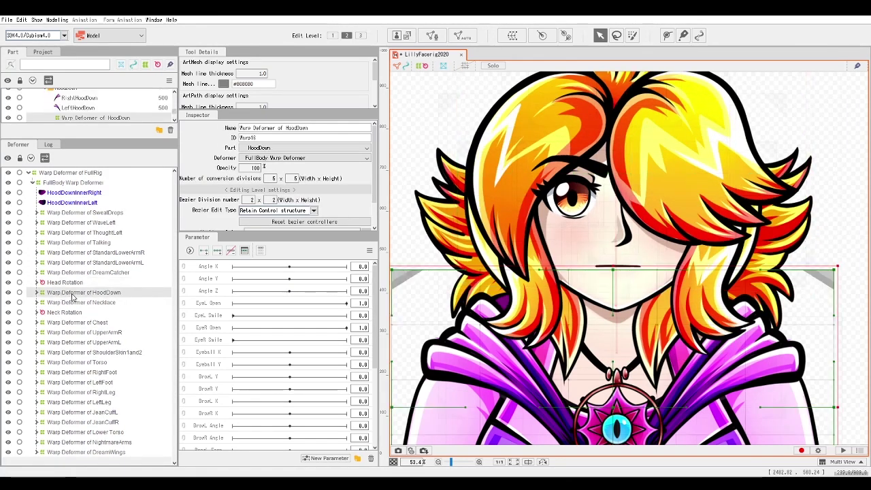
pyautogui.click(38, 292)
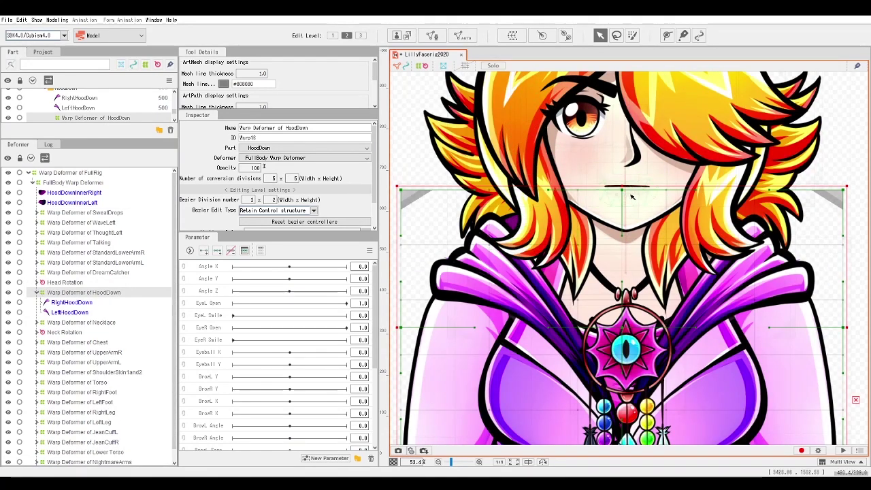
pyautogui.moveTo(597, 203); pyautogui.dragTo(626, 233)
# Select the Necklace warp deformer, try shifting it slightly sideways, and undo the shift.
pyautogui.click(71, 304)
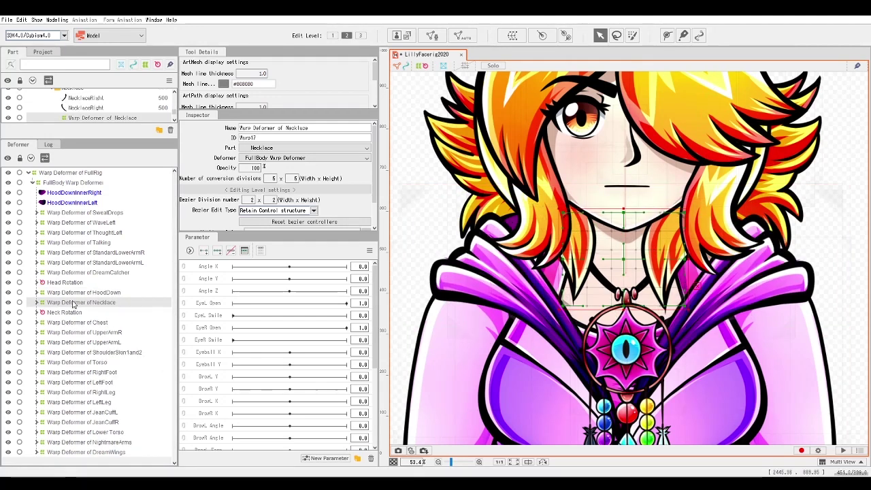
pyautogui.moveTo(624, 260)
pyautogui.mouseDown()
pyautogui.moveTo(617, 262)
pyautogui.moveTo(632, 267)
pyautogui.mouseUp()
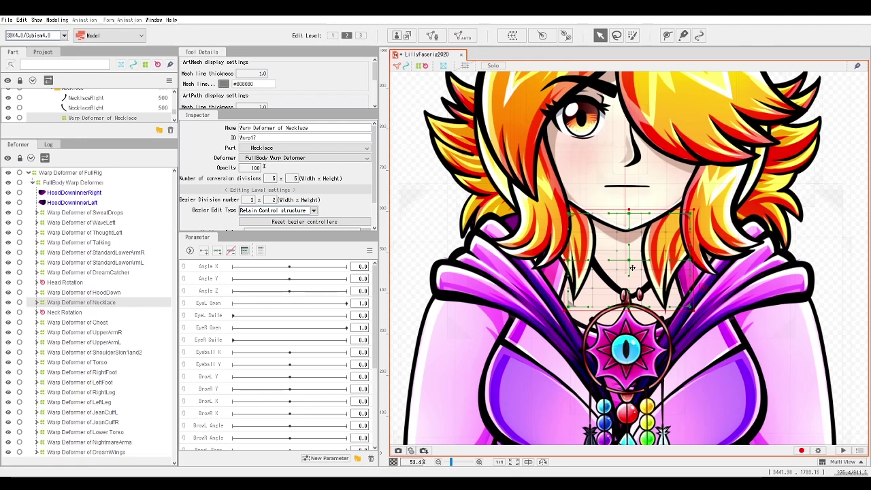
pyautogui.hotkey('ctrl', 'z')
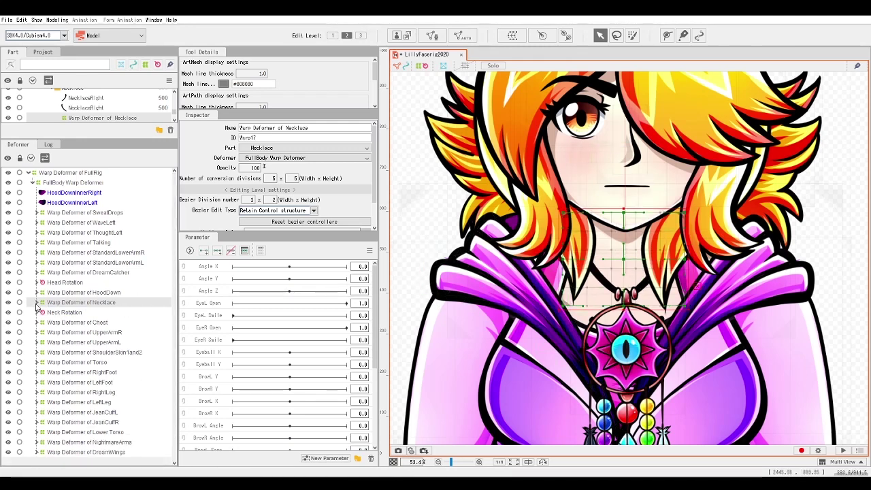
# Expand the Necklace warp deformer, inspect its WoodenBeads and two NecklaceRight meshes, and collapse it.
pyautogui.click(58, 313)
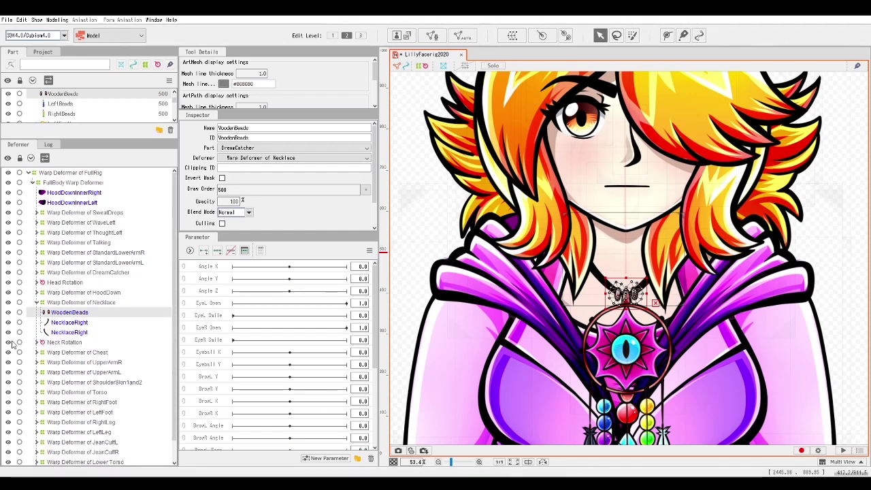
pyautogui.click(57, 322)
pyautogui.click(68, 332)
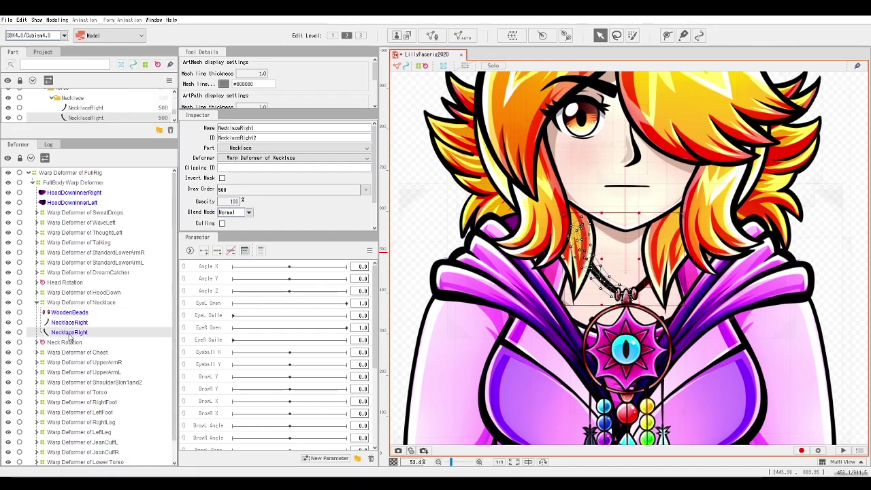
pyautogui.click(37, 302)
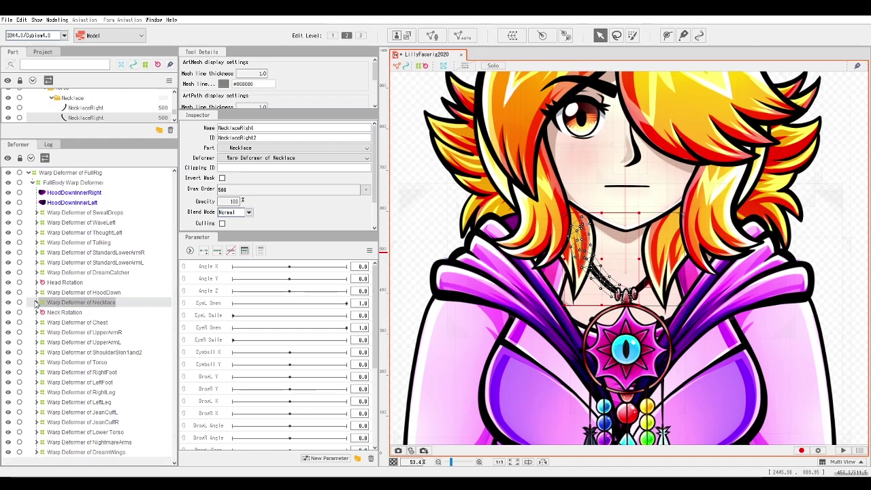
pyautogui.click(70, 304)
# Expand Neck Rotation to inspect the Neck warp deformer, and try rotating the neck to one side.
pyautogui.click(62, 313)
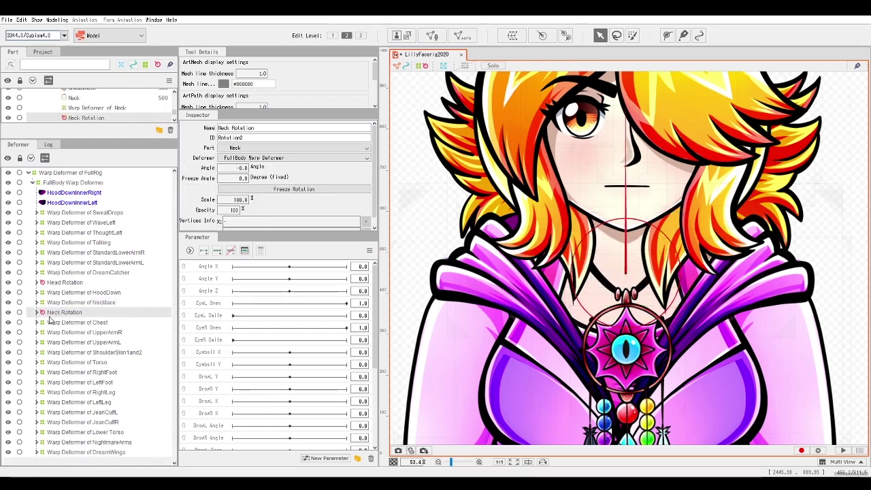
pyautogui.click(37, 312)
pyautogui.click(76, 322)
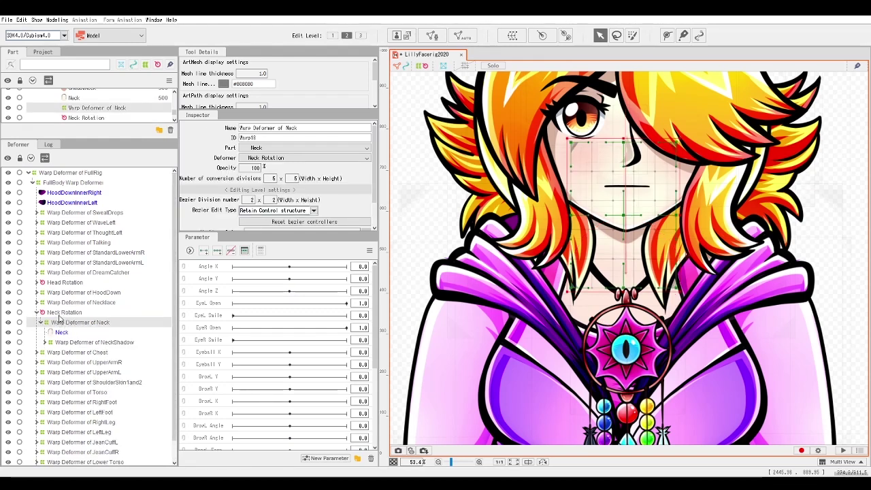
pyautogui.click(61, 313)
pyautogui.moveTo(626, 109); pyautogui.dragTo(602, 136)
pyautogui.click(37, 312)
# Try bending the Chest warp deformer's lower middle point sideways, undo the bend, and expand it to inspect its meshes.
pyautogui.click(77, 323)
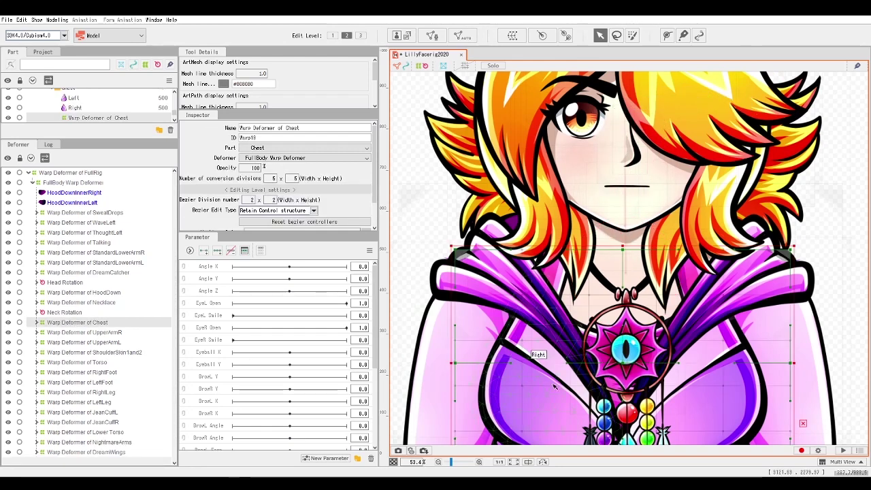
pyautogui.moveTo(560, 377); pyautogui.dragTo(545, 280)
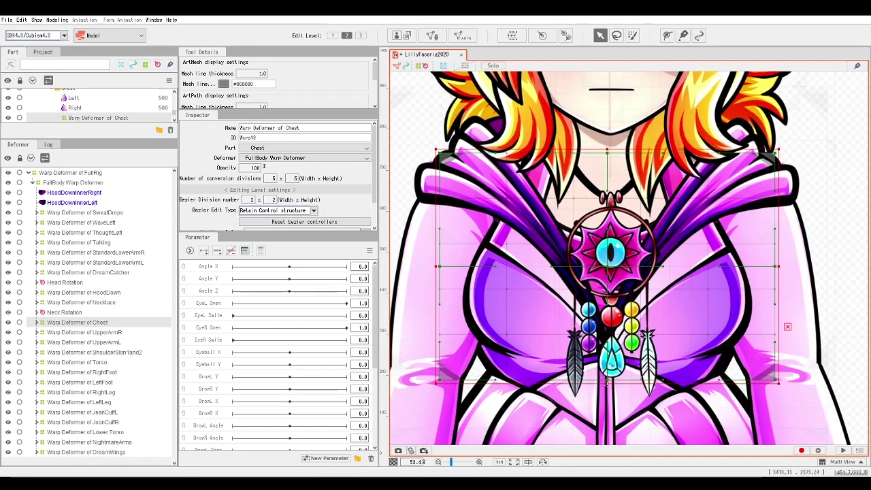
pyautogui.moveTo(607, 382); pyautogui.dragTo(648, 371)
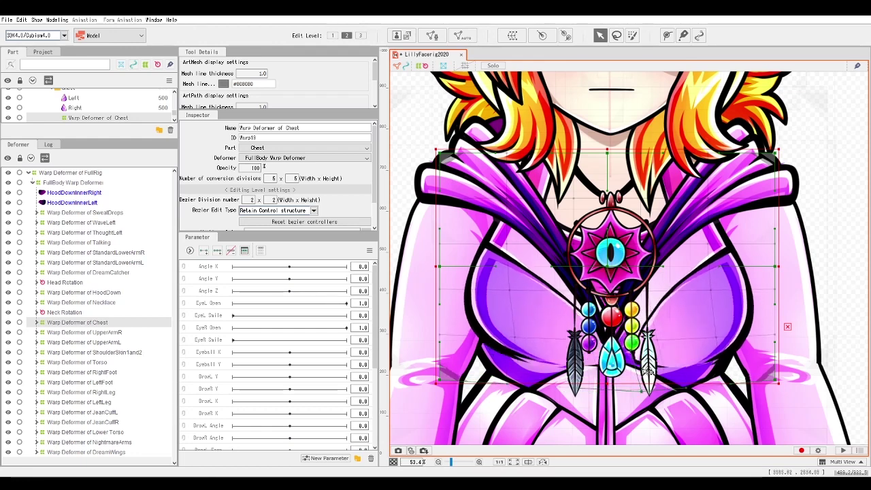
pyautogui.hotkey('ctrl', 'z')
pyautogui.click(37, 322)
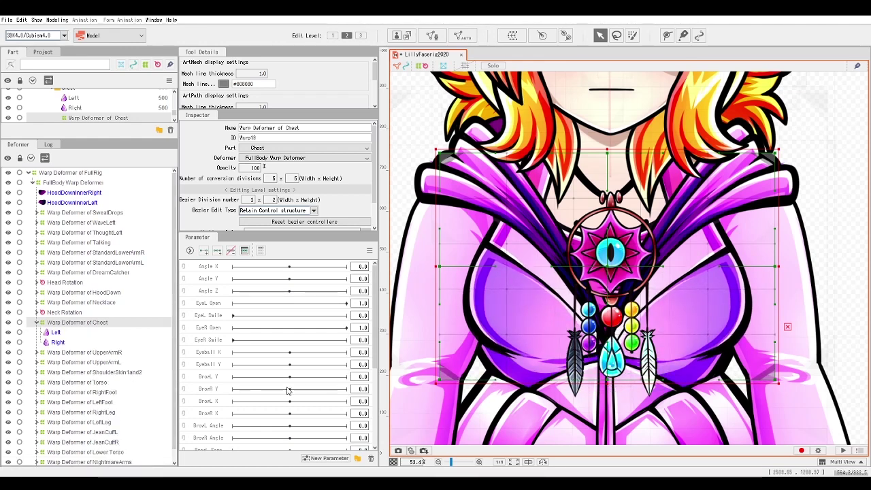
# Collapse the Chest deformer, expand the UpperArmR warp deformer to inspect its mesh, and try pulling its lower middle point up and outward.
pyautogui.click(38, 323)
pyautogui.click(79, 333)
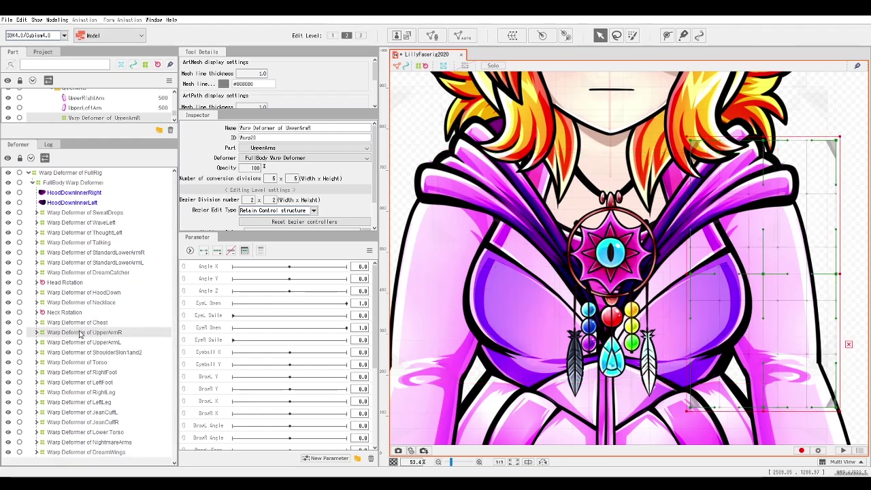
pyautogui.moveTo(507, 362); pyautogui.dragTo(379, 329)
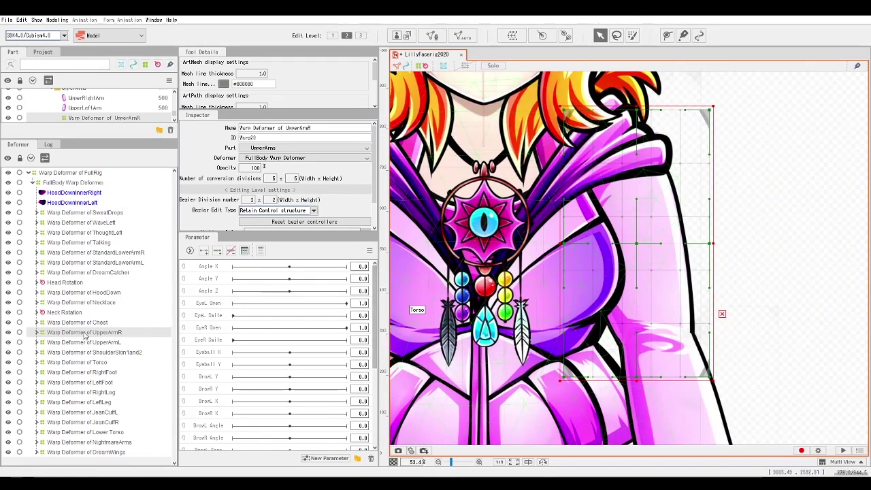
pyautogui.click(37, 332)
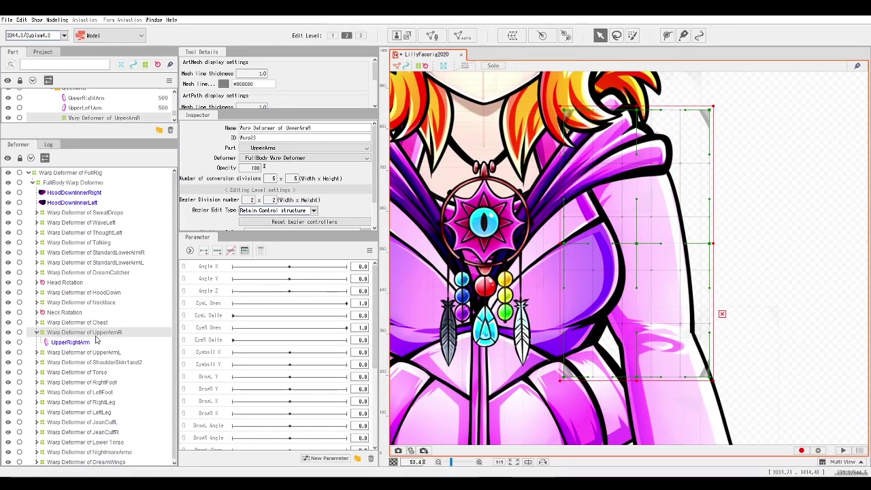
pyautogui.moveTo(637, 377); pyautogui.dragTo(675, 344)
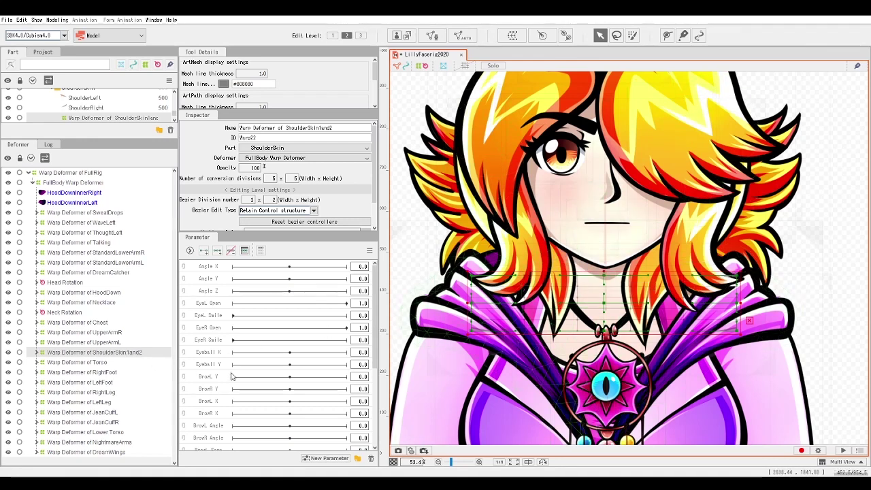
# Expand the ShoulderSkin1and2 warp deformer to inspect its meshes, hide and show it again, and collapse it.
pyautogui.click(36, 353)
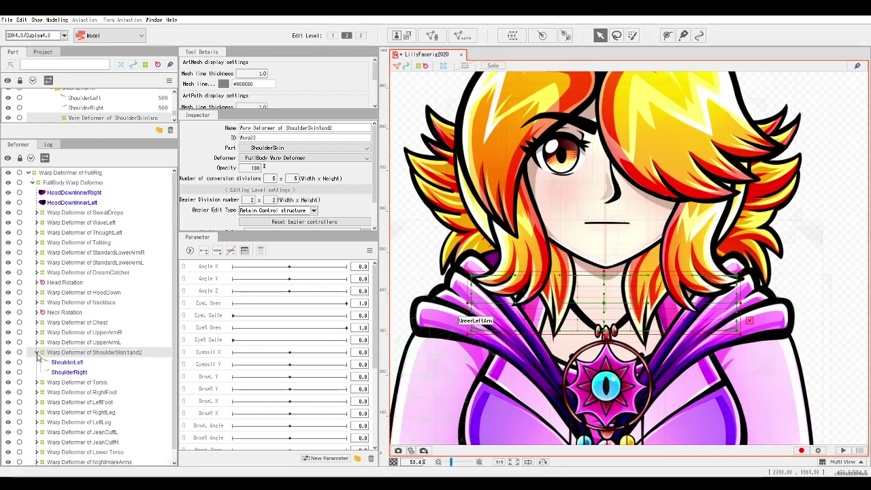
pyautogui.click(8, 352)
pyautogui.click(8, 352)
pyautogui.click(37, 352)
# Select and expand the Torso warp deformer, try bending its upper and lower middle points, undo the bends, and collapse it.
pyautogui.click(61, 363)
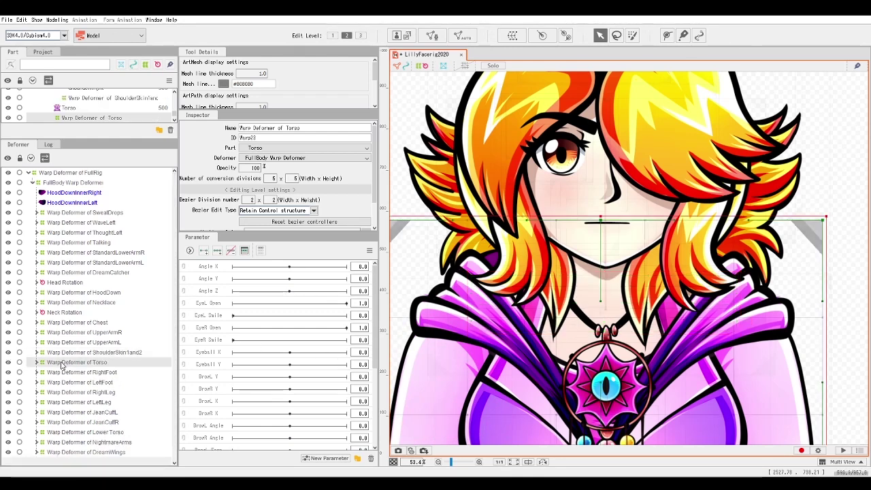
pyautogui.scroll(-5, 620, 234)
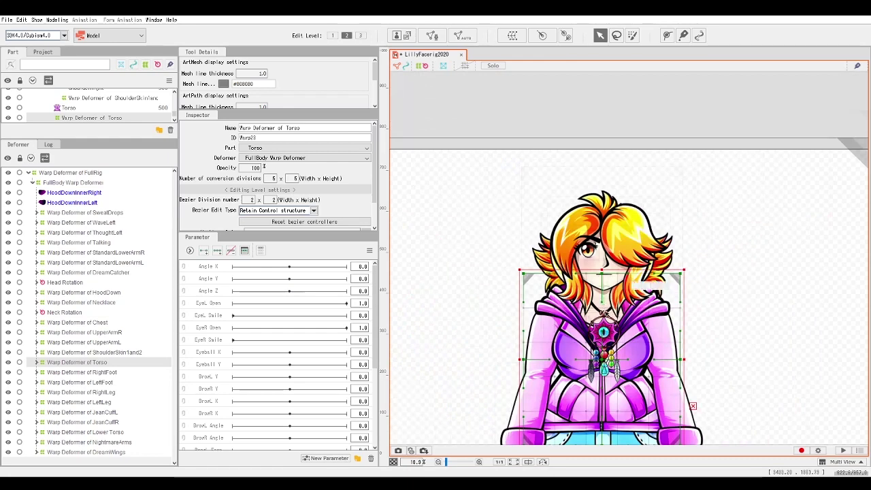
pyautogui.scroll(2, 620, 235)
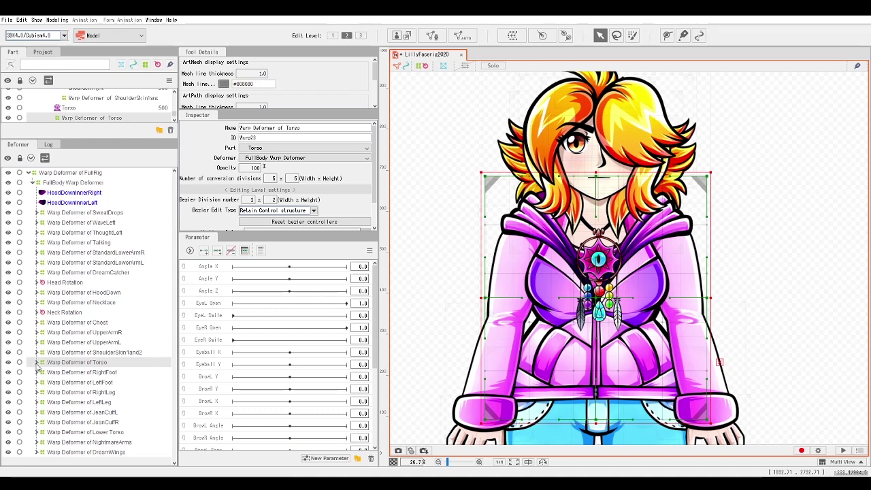
pyautogui.moveTo(597, 177); pyautogui.dragTo(590, 228)
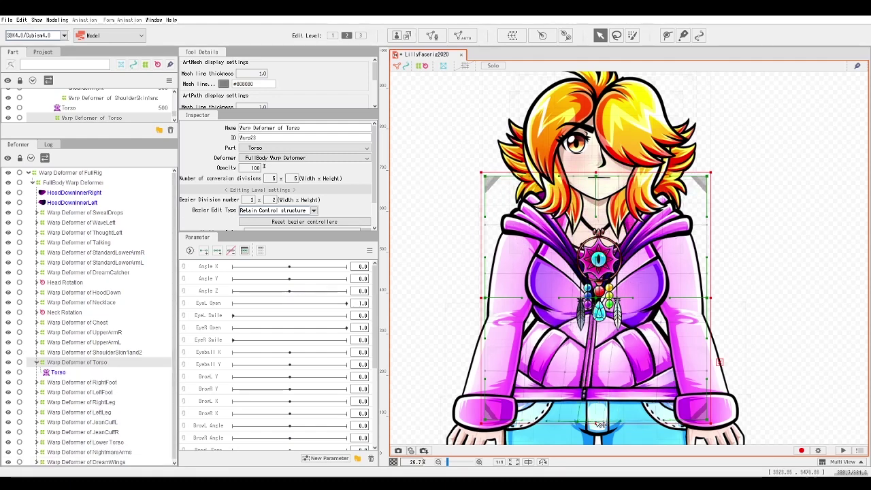
pyautogui.moveTo(605, 421)
pyautogui.mouseDown()
pyautogui.moveTo(553, 422)
pyautogui.moveTo(673, 416)
pyautogui.moveTo(531, 419)
pyautogui.moveTo(612, 423)
pyautogui.mouseUp()
pyautogui.moveTo(595, 177); pyautogui.dragTo(618, 178)
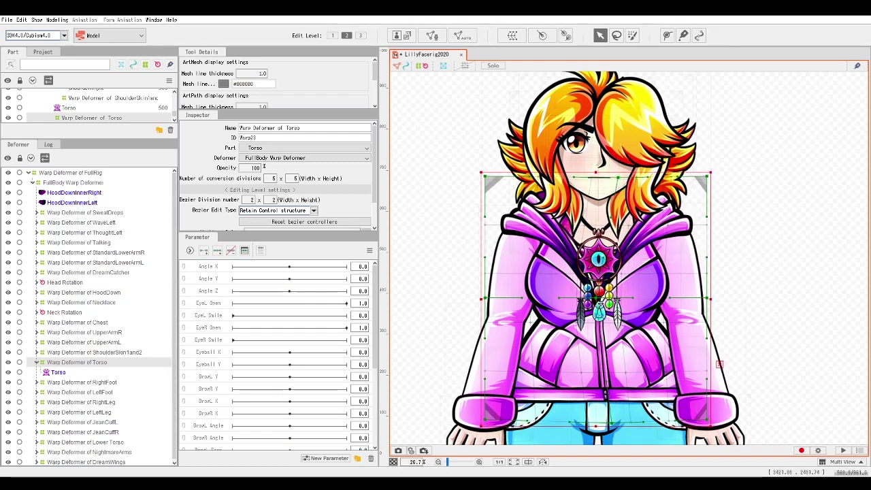
pyautogui.hotkey('ctrl', 'z')
pyautogui.hotkey('ctrl', 'z')
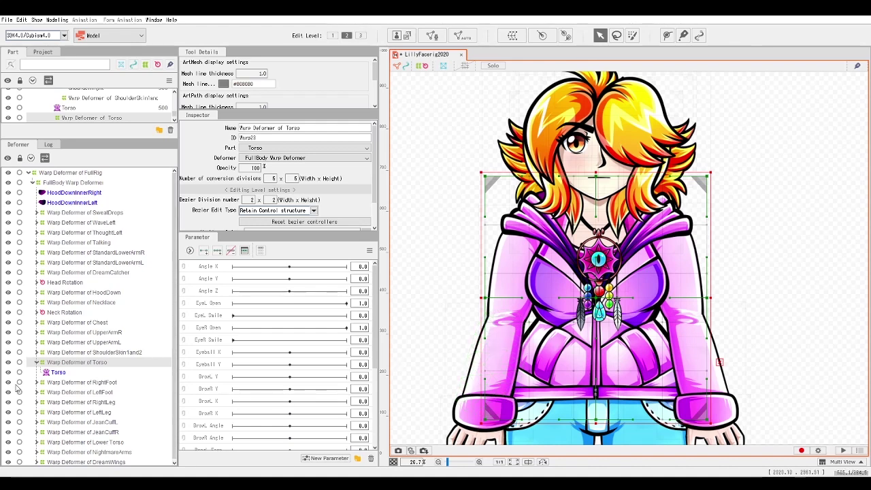
pyautogui.click(36, 363)
# Select and expand the RightFoot warp deformer, and inspect its shoe meshes Layer481 to Layer484.
pyautogui.click(87, 373)
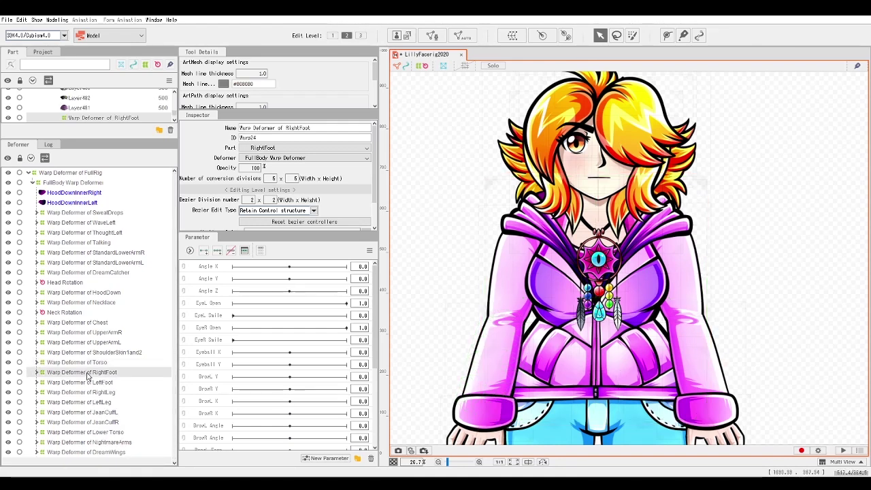
pyautogui.moveTo(475, 385)
pyautogui.mouseDown()
pyautogui.moveTo(468, 228)
pyautogui.moveTo(449, 182)
pyautogui.mouseUp()
pyautogui.moveTo(480, 303); pyautogui.dragTo(487, 200)
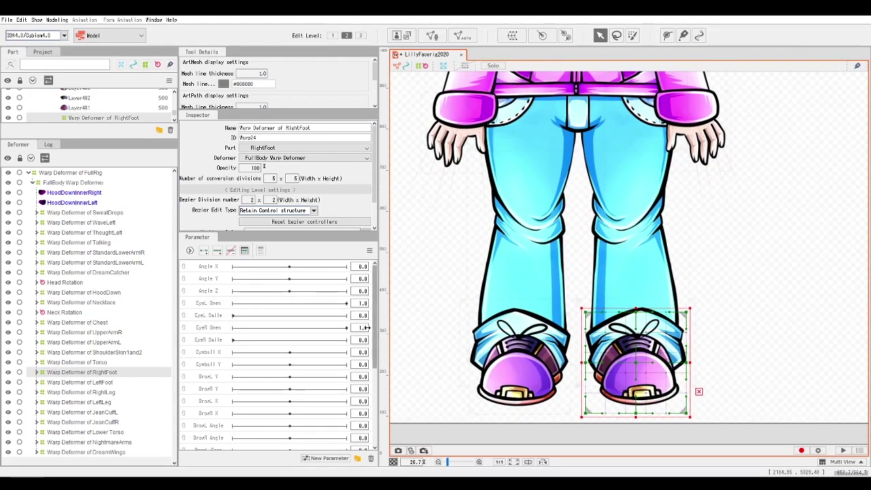
pyautogui.click(37, 372)
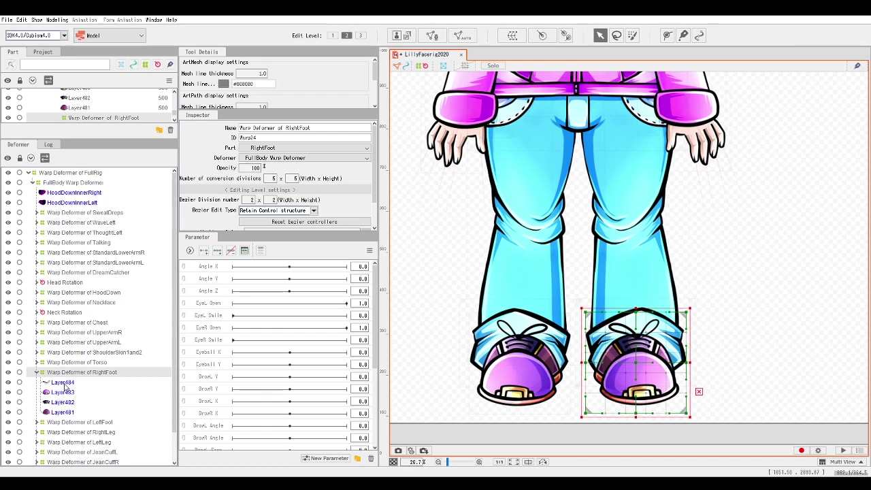
pyautogui.click(63, 383)
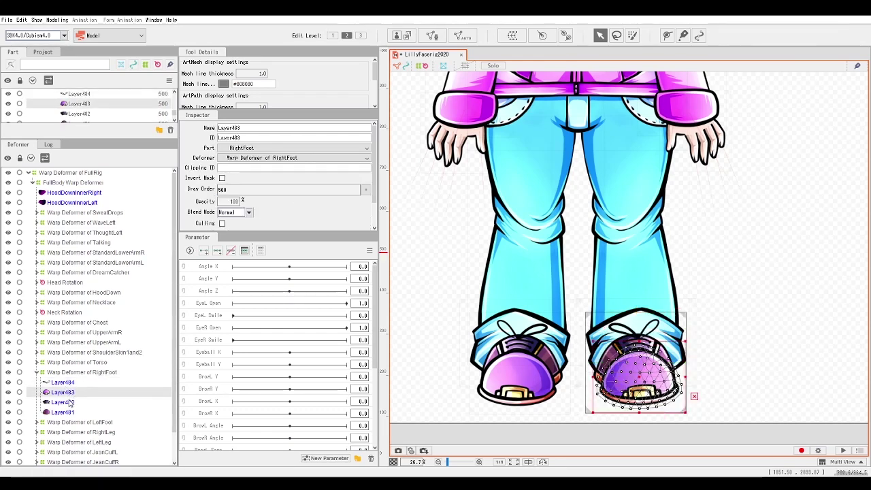
pyautogui.click(63, 402)
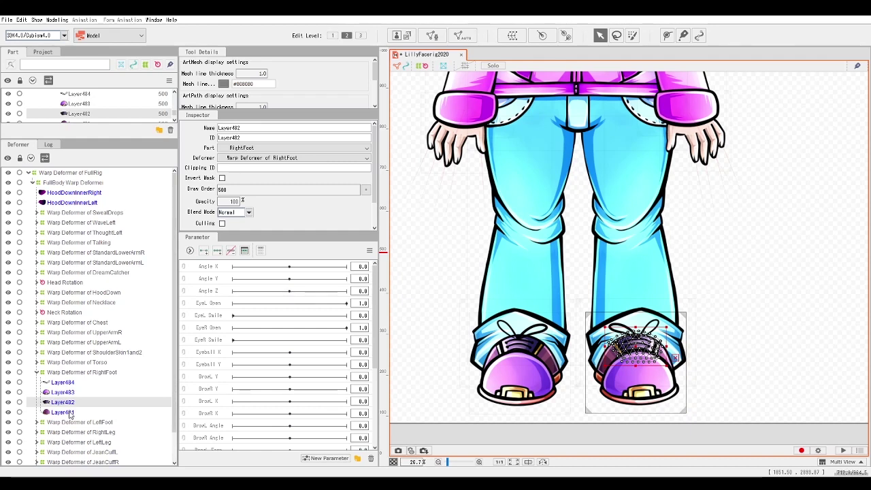
pyautogui.click(62, 412)
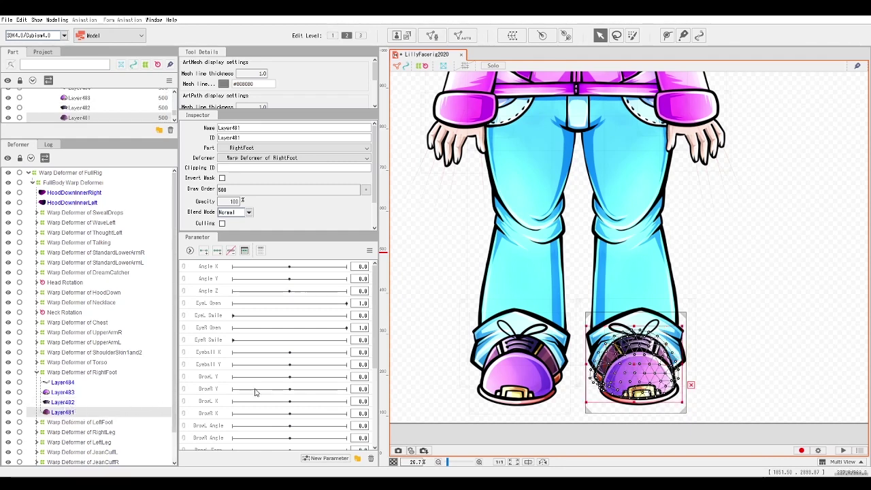
pyautogui.click(62, 383)
pyautogui.click(61, 393)
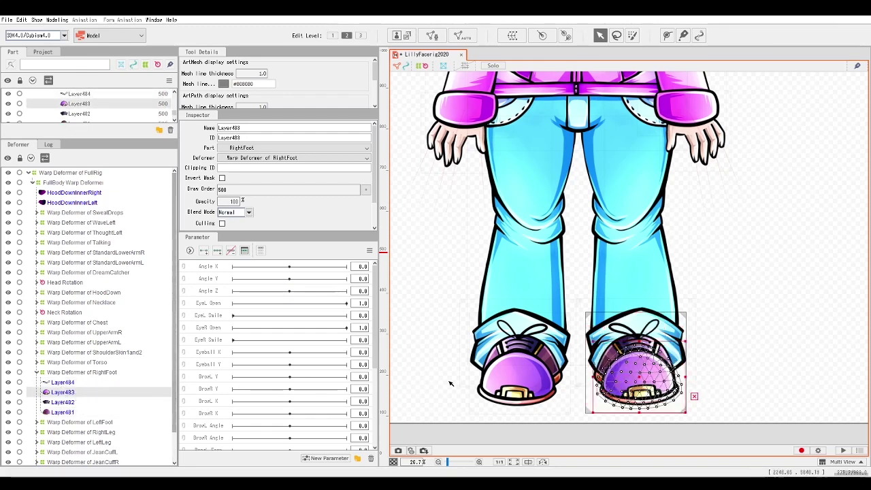
# Try shifting the Layer483 shoe mesh sideways and bending the RightFoot deformer's lower middle point, undoing both changes.
pyautogui.moveTo(639, 379); pyautogui.dragTo(651, 379)
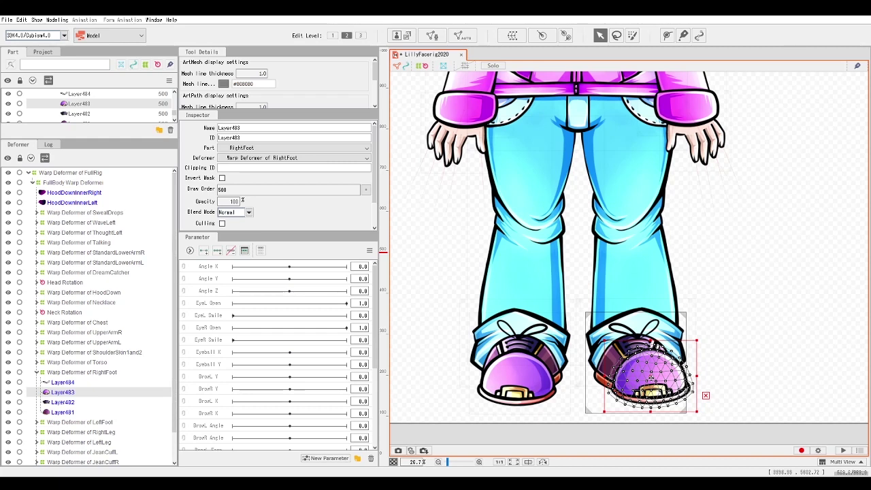
pyautogui.hotkey('ctrl', 'z')
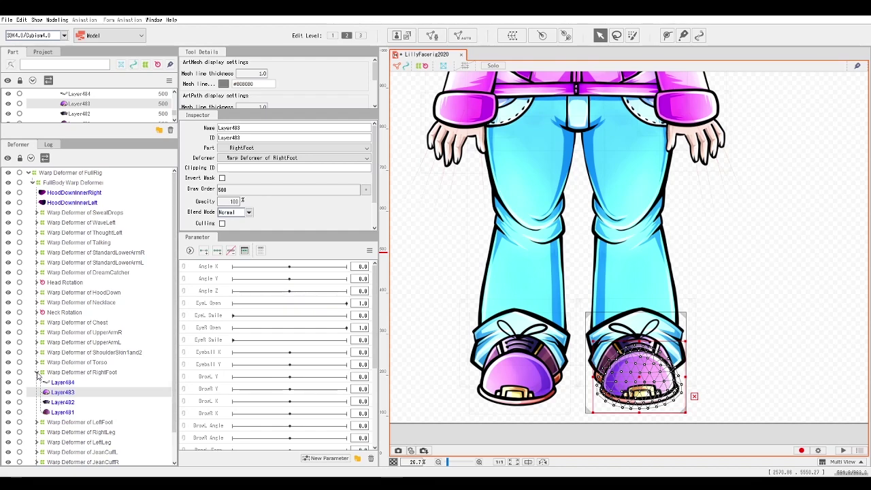
pyautogui.click(38, 373)
pyautogui.moveTo(636, 415)
pyautogui.mouseDown()
pyautogui.moveTo(668, 397)
pyautogui.moveTo(656, 410)
pyautogui.moveTo(635, 404)
pyautogui.mouseUp()
pyautogui.hotkey('ctrl', 'z')
# Select the LeftFoot warp deformer, try bending its lower middle point, undo the bend, and inspect its child meshes.
pyautogui.click(62, 422)
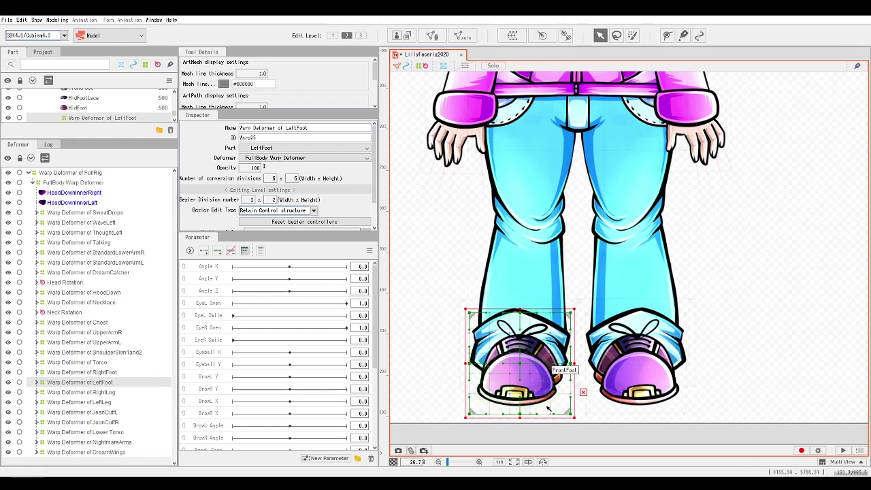
pyautogui.moveTo(519, 417); pyautogui.dragTo(527, 428)
pyautogui.hotkey('ctrl', 'z')
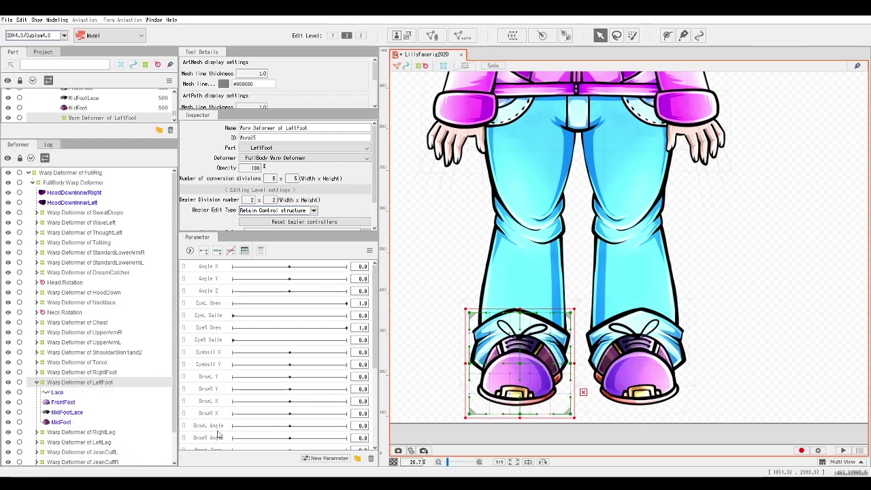
pyautogui.click(38, 382)
# Expand the RightLeg warp deformer, inspect its UpperLegRight mesh, and try shifting the leg deformer slightly.
pyautogui.click(75, 393)
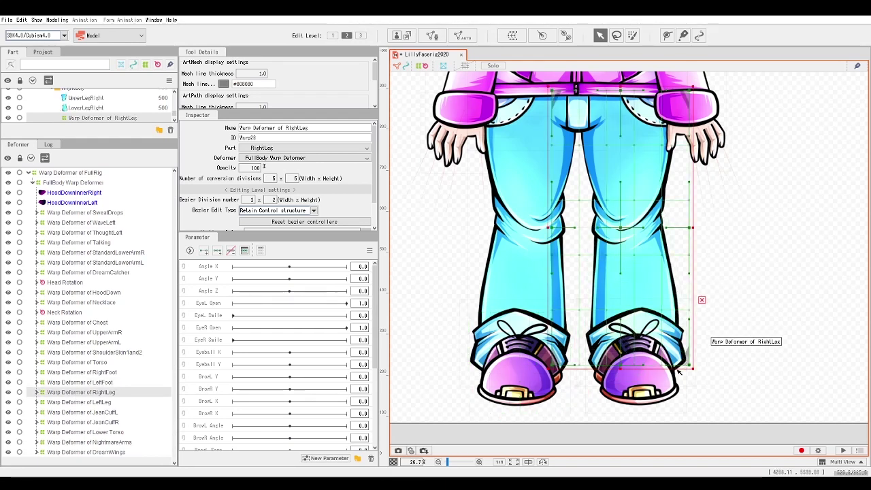
pyautogui.click(679, 339)
pyautogui.click(82, 381)
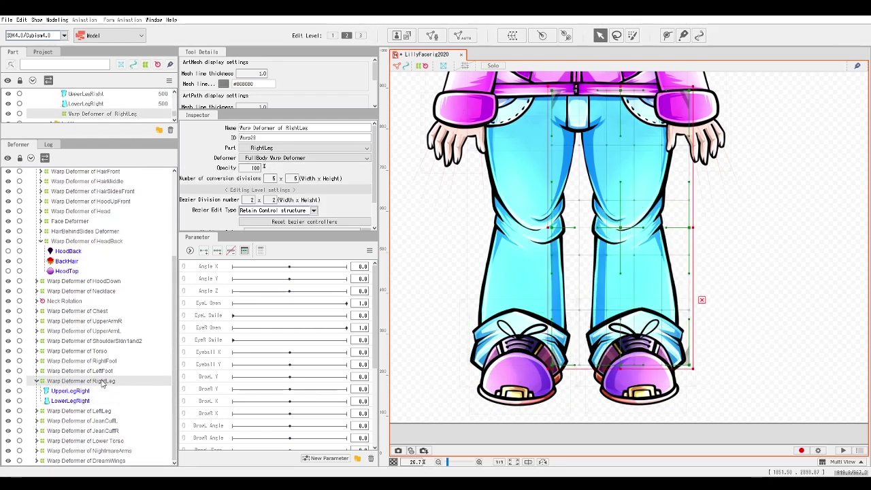
pyautogui.click(63, 392)
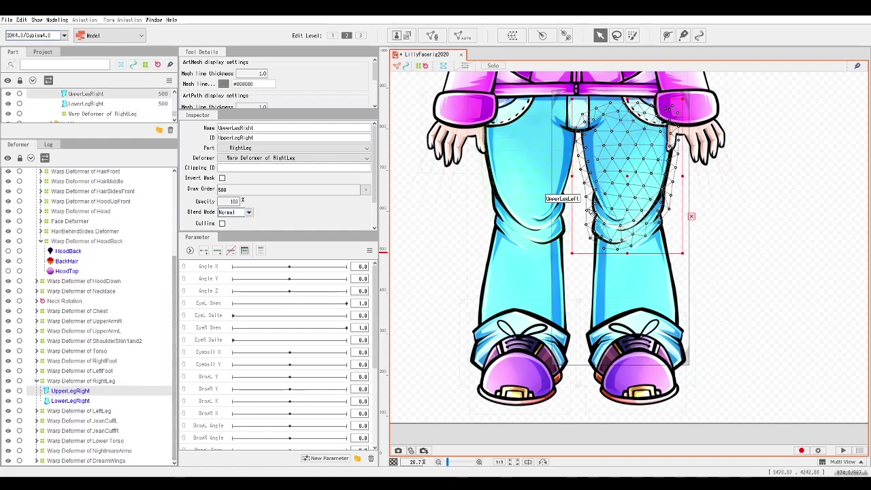
pyautogui.click(88, 381)
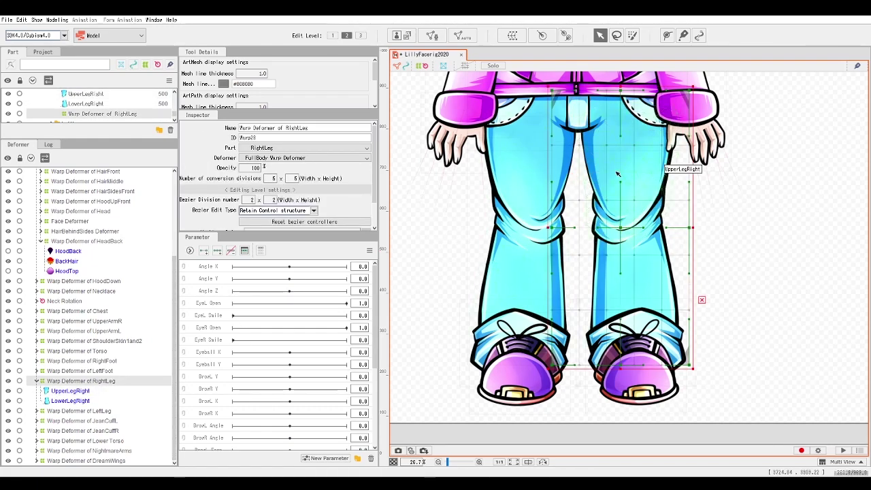
pyautogui.moveTo(623, 185)
pyautogui.mouseDown()
pyautogui.moveTo(610, 185)
pyautogui.moveTo(631, 188)
pyautogui.mouseUp()
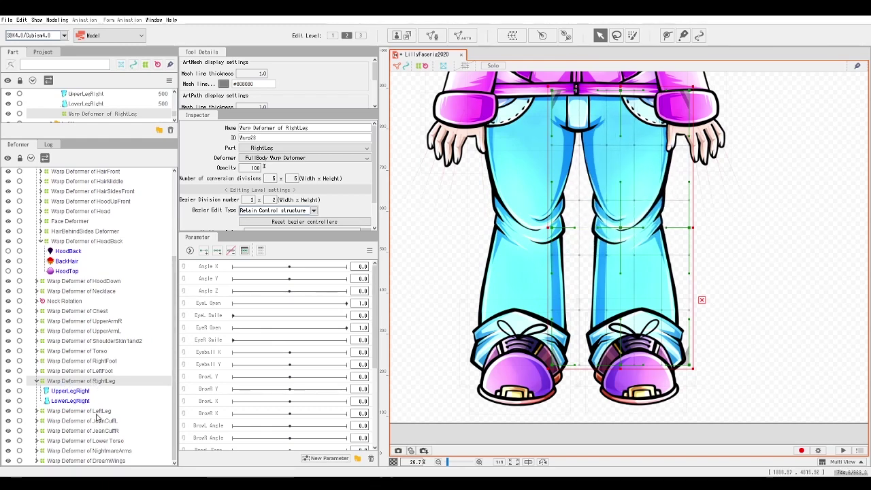
# Select the LeftLeg and JeanCuffL warp deformers in turn, try bending the cuff's upper middle point, and undo the bend.
pyautogui.click(95, 412)
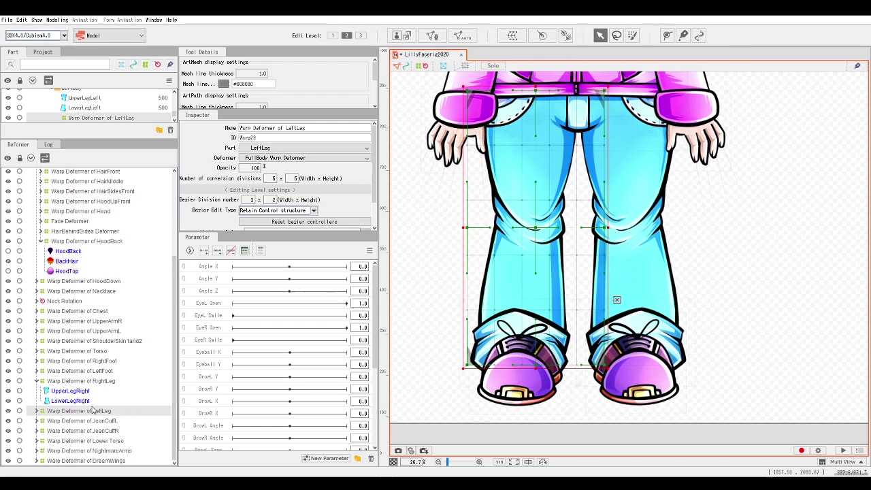
pyautogui.click(97, 421)
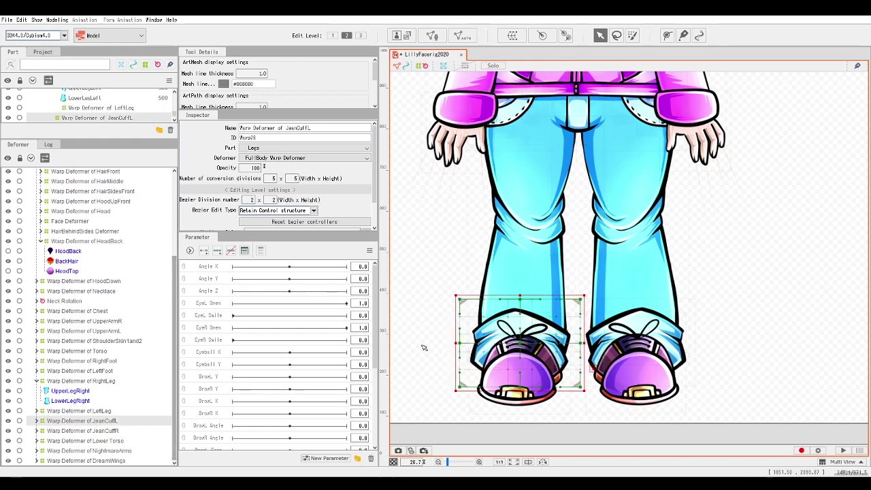
pyautogui.moveTo(526, 301); pyautogui.dragTo(511, 304)
pyautogui.hotkey('ctrl', 'z')
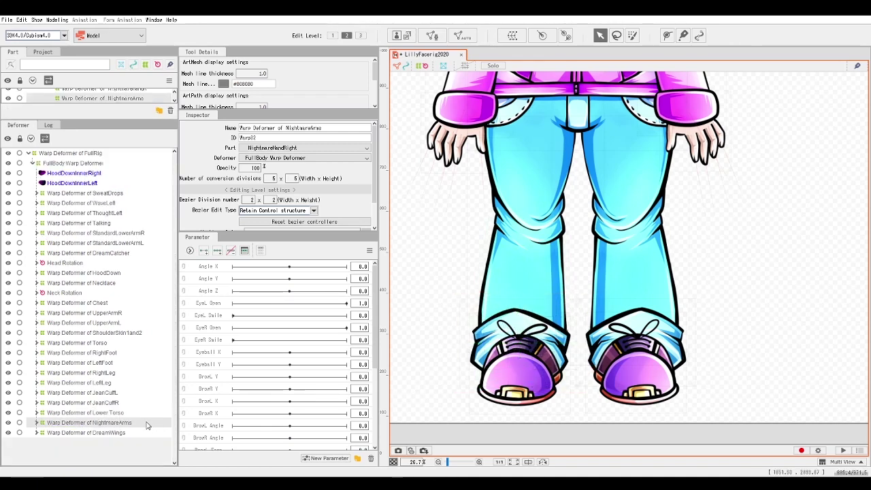
# Make the nightmare arms and wings visible, and expand the NightmareArms warp deformer down to the NightmareHandR meshes.
pyautogui.scroll(-2, 548, 279)
pyautogui.moveTo(547, 276); pyautogui.dragTo(572, 351)
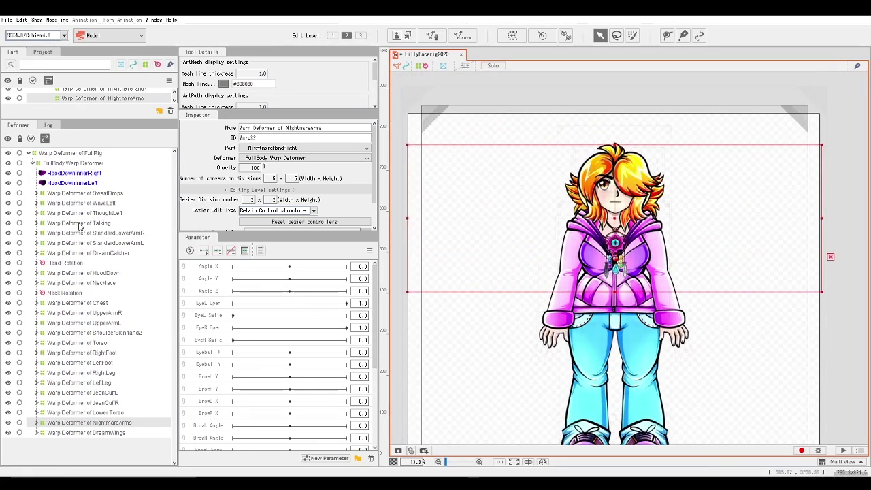
pyautogui.moveTo(77, 120); pyautogui.dragTo(80, 173)
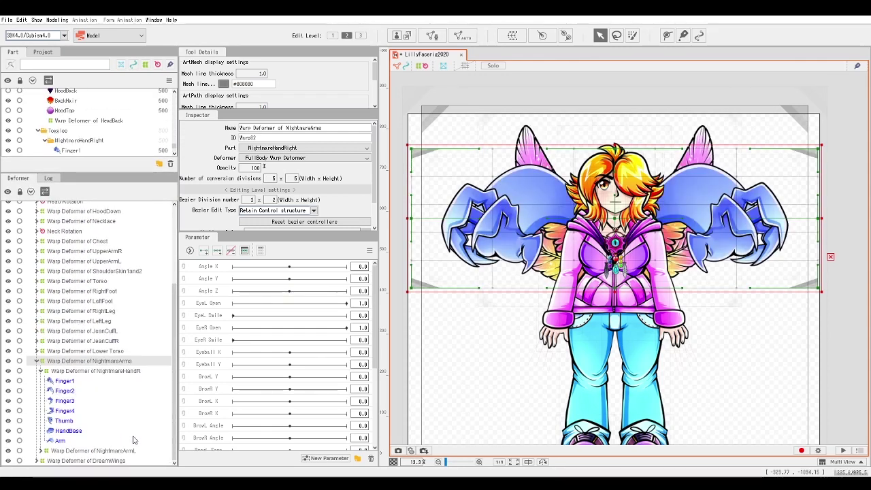
# Inspect the Finger1 mesh of the nightmare hand and its parent NightmareHandR warp deformer.
pyautogui.click(61, 381)
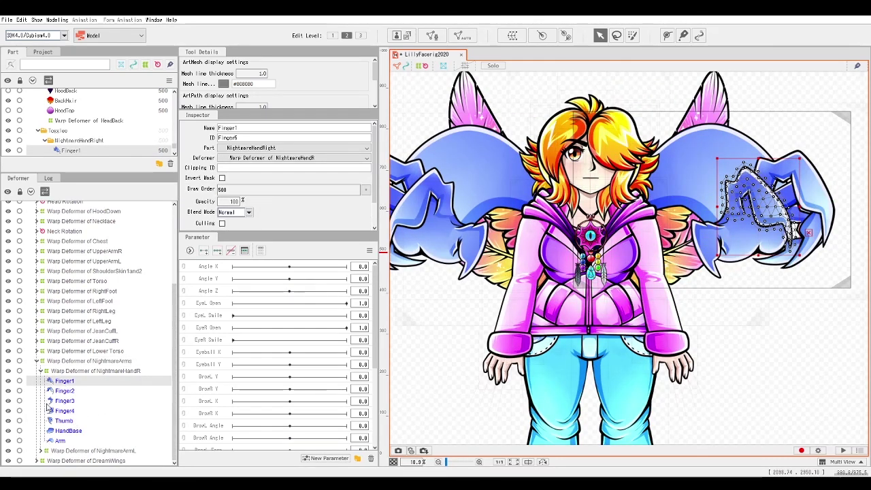
pyautogui.moveTo(549, 286); pyautogui.dragTo(516, 283)
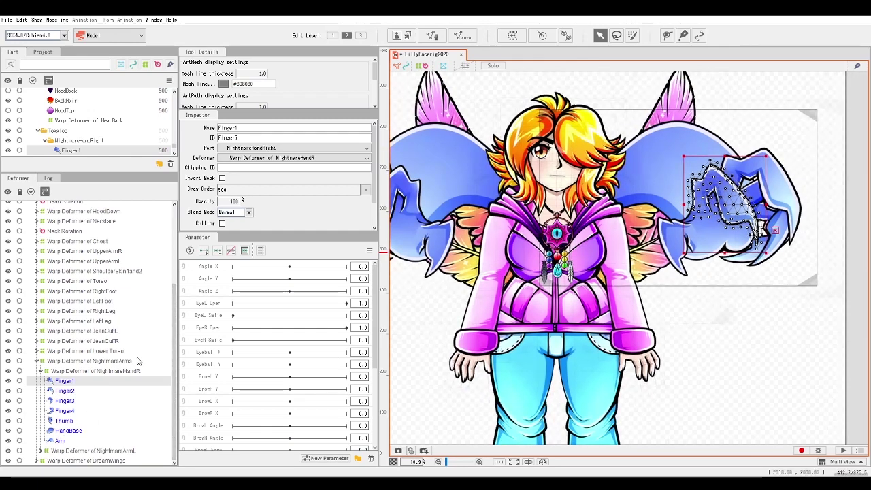
pyautogui.click(107, 371)
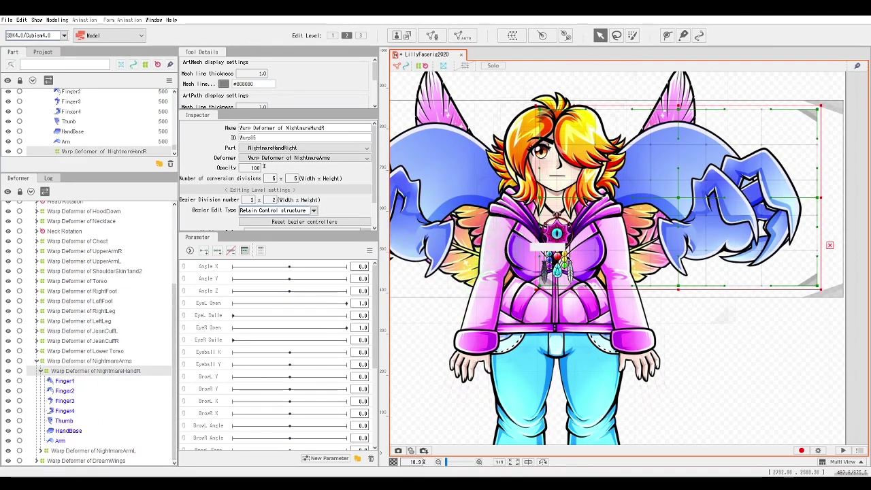
# Try bending the NightmareHandR warp deformer at its centre, and inspect its Finger1, Finger2, Finger3 and Finger4 meshes in turn.
pyautogui.moveTo(682, 189); pyautogui.dragTo(673, 185)
pyautogui.moveTo(673, 184); pyautogui.dragTo(711, 265)
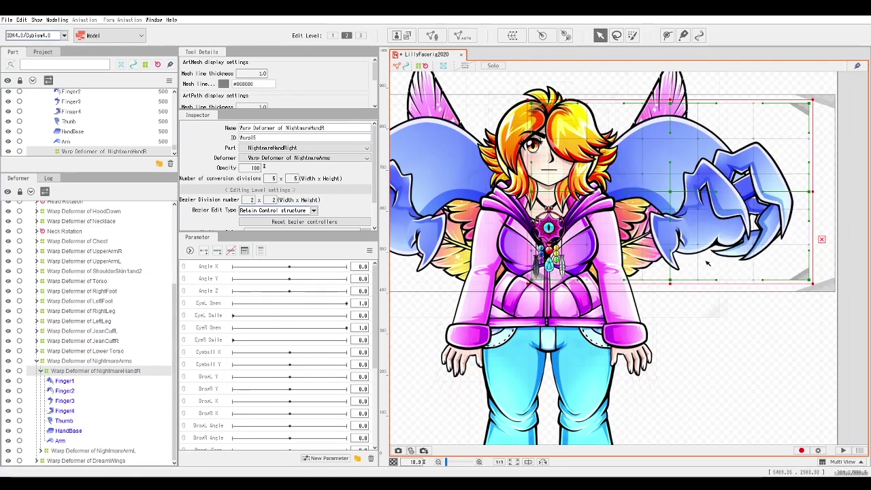
pyautogui.click(64, 382)
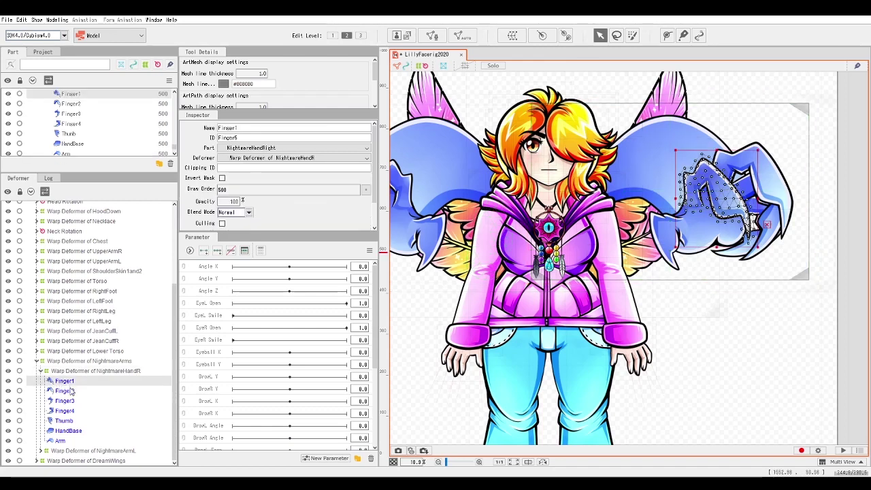
pyautogui.click(60, 391)
pyautogui.click(65, 402)
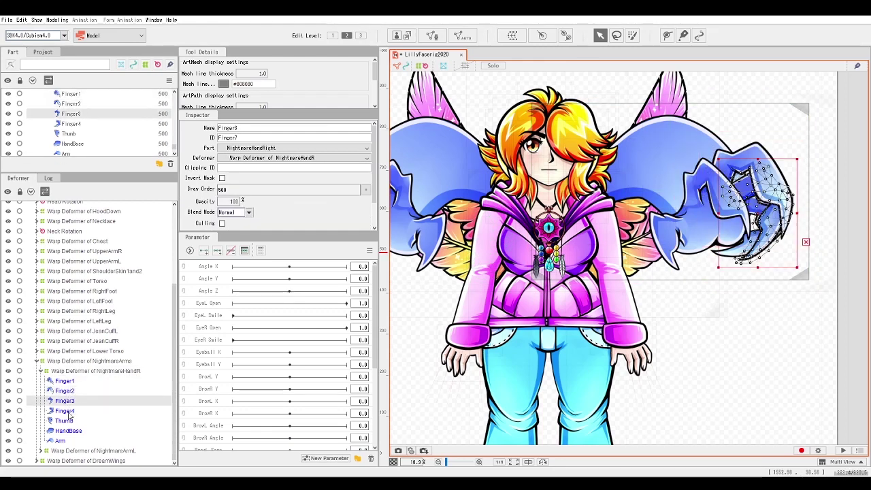
pyautogui.click(67, 410)
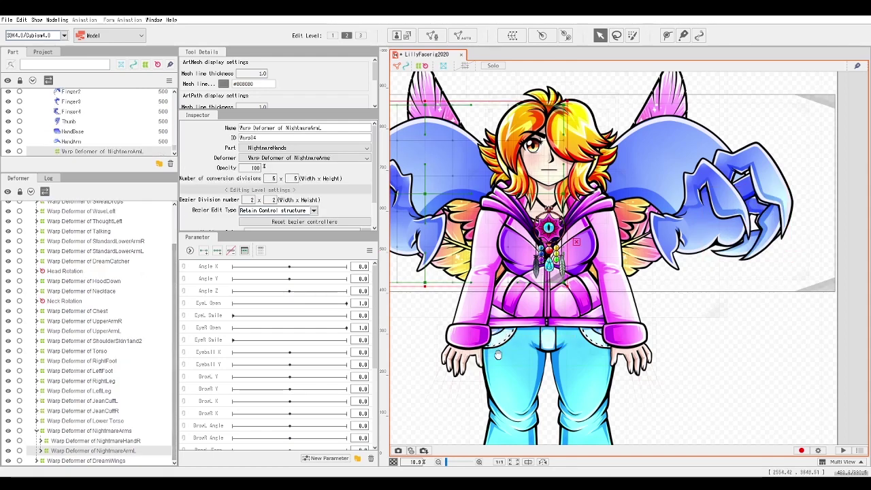
# Bring the other nightmare arm into view, and expand the NightmareArmL warp deformer to check its meshes before collapsing it.
pyautogui.moveTo(497, 352); pyautogui.dragTo(627, 355)
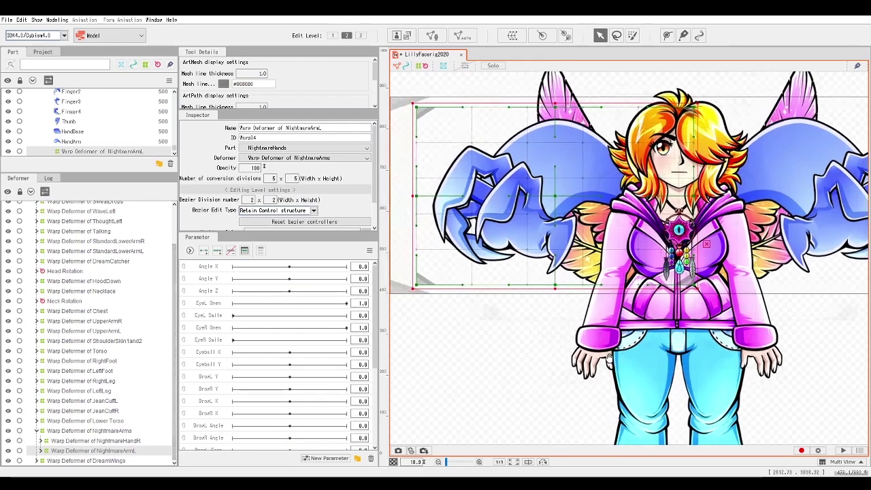
pyautogui.click(41, 450)
pyautogui.click(41, 381)
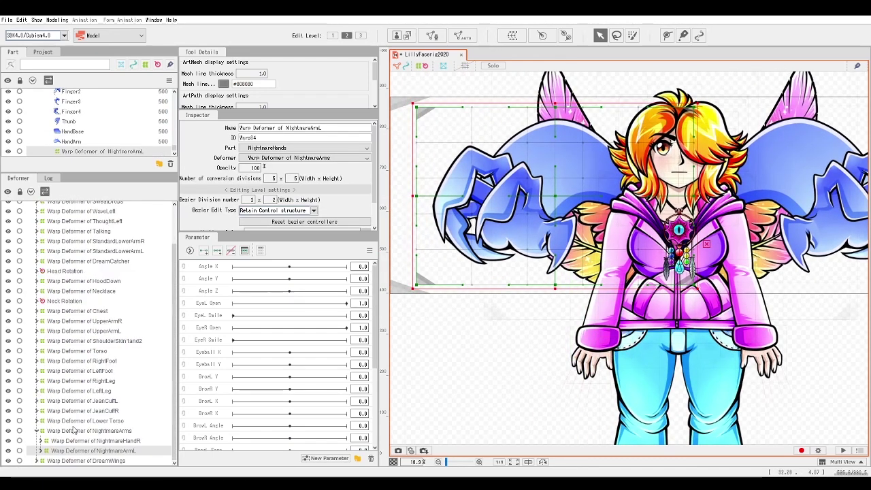
# Expand the DreamWings warp deformer down to the WingRight and WingLeft meshes, and inspect each of the four WingRight meshes.
pyautogui.click(37, 460)
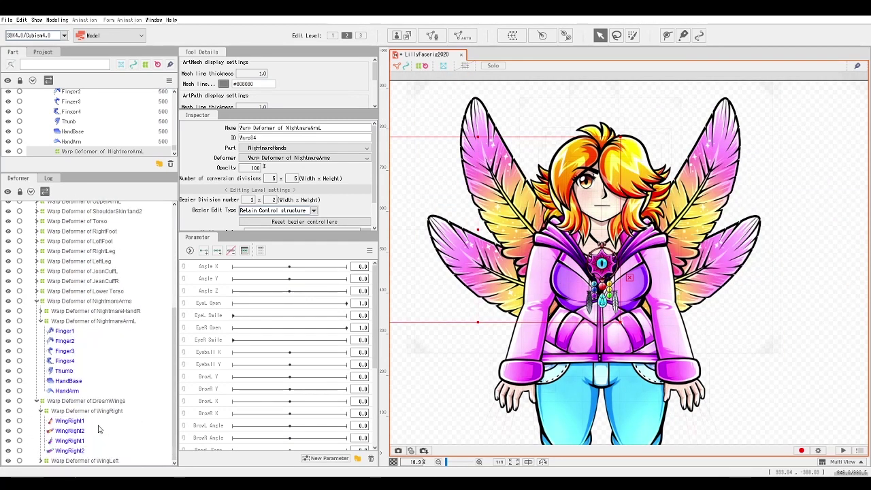
pyautogui.click(41, 461)
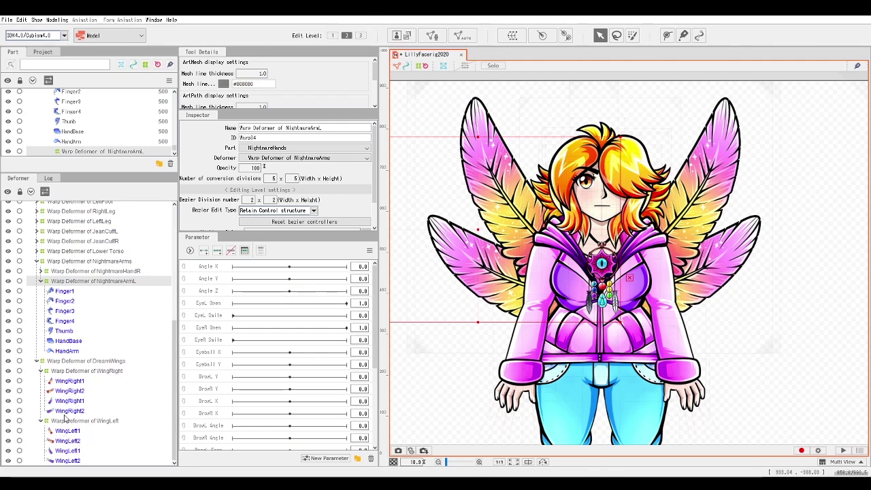
pyautogui.click(71, 381)
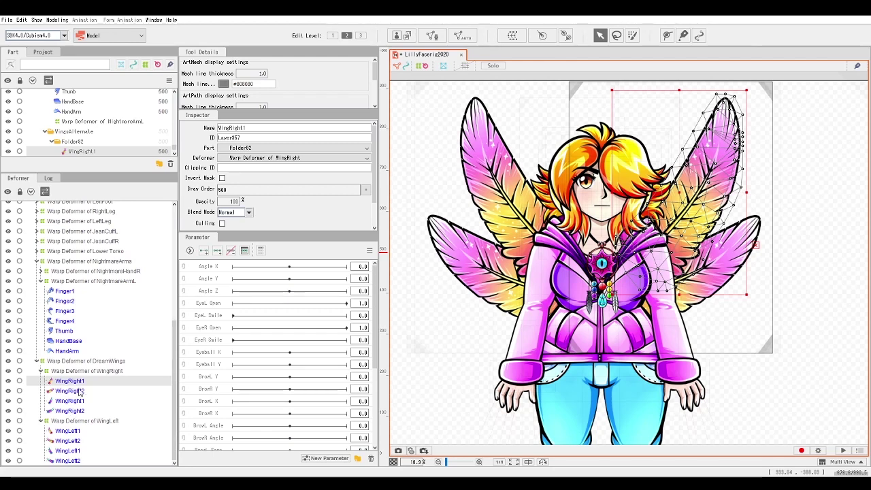
pyautogui.click(69, 391)
pyautogui.click(70, 403)
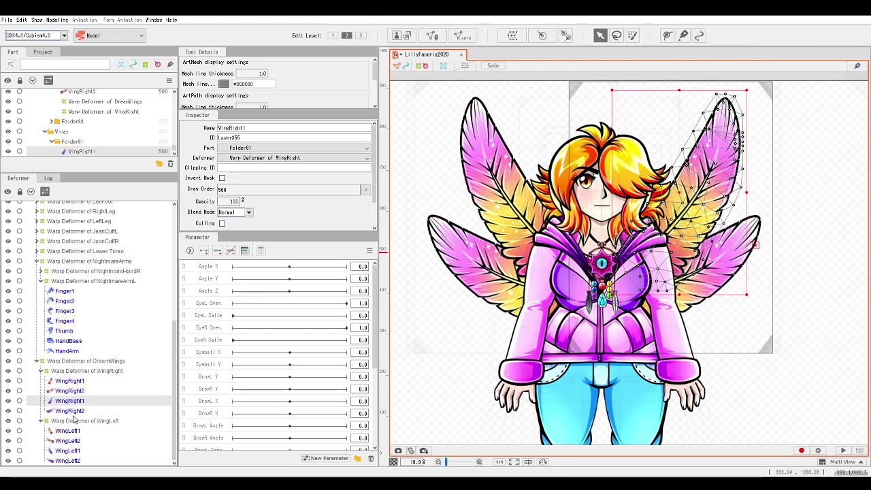
pyautogui.click(70, 410)
# Hide the first WingRight1 and WingRight2 meshes to view the blue wing variant underneath, and show them again.
pyautogui.click(8, 390)
pyautogui.click(8, 392)
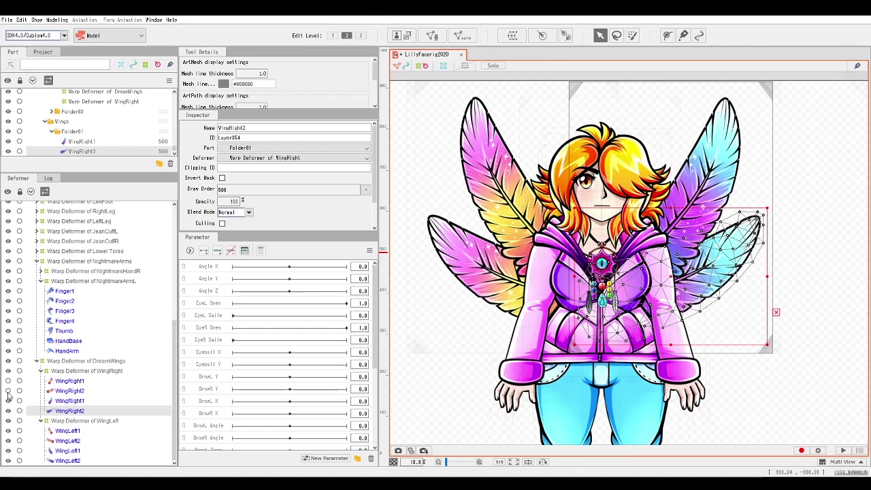
pyautogui.click(8, 394)
# Select the WingRight and WingLeft warp deformers in turn, try bending each one's outer middle point, and undo both bends.
pyautogui.click(41, 422)
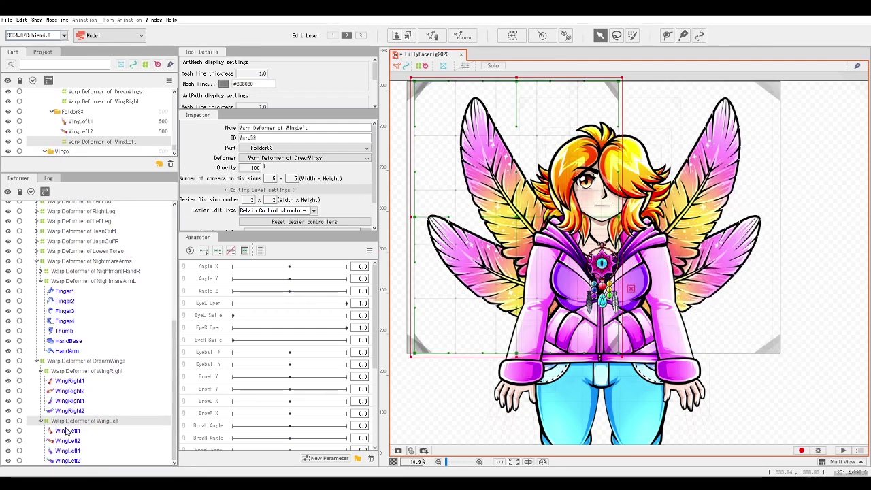
pyautogui.click(61, 371)
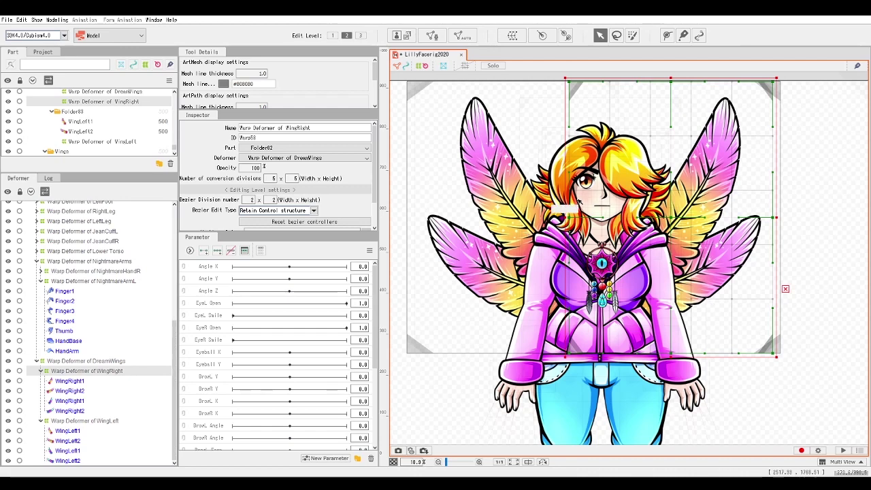
pyautogui.moveTo(773, 218); pyautogui.dragTo(761, 236)
pyautogui.hotkey('ctrl', 'z')
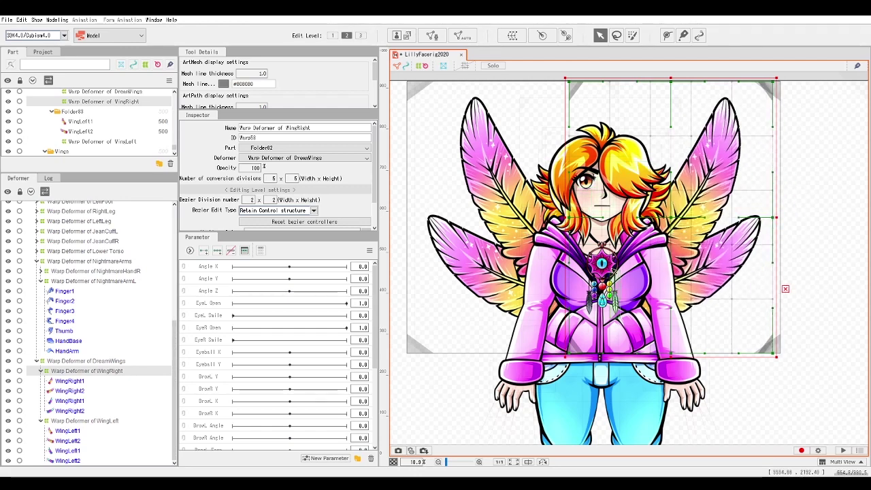
pyautogui.click(68, 422)
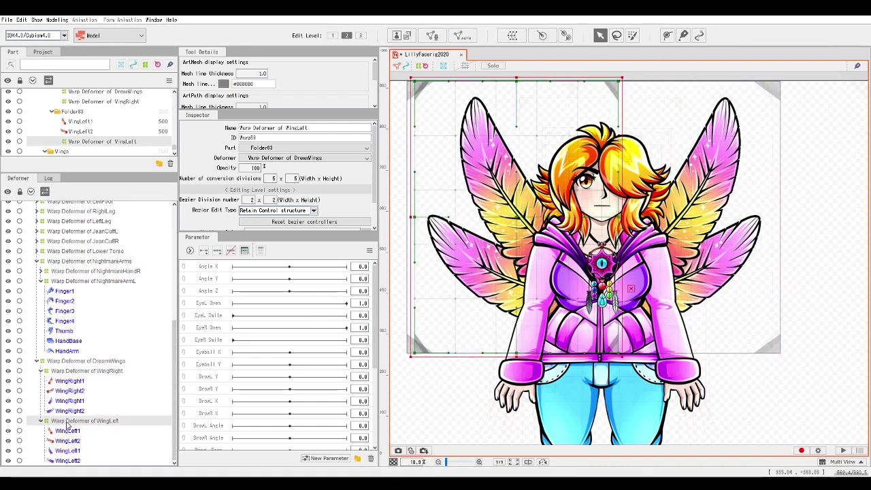
pyautogui.moveTo(413, 217); pyautogui.dragTo(414, 236)
pyautogui.hotkey('ctrl', 'z')
# Collapse the DreamWings and NightmareArms warp deformers, review the deformer list under the FullBody warp deformer, and clear the selection.
pyautogui.click(37, 361)
pyautogui.click(41, 380)
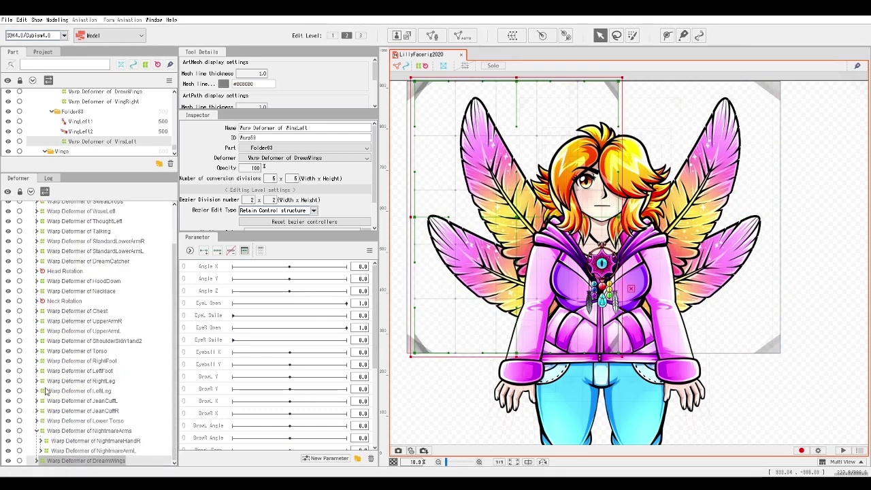
pyautogui.click(38, 432)
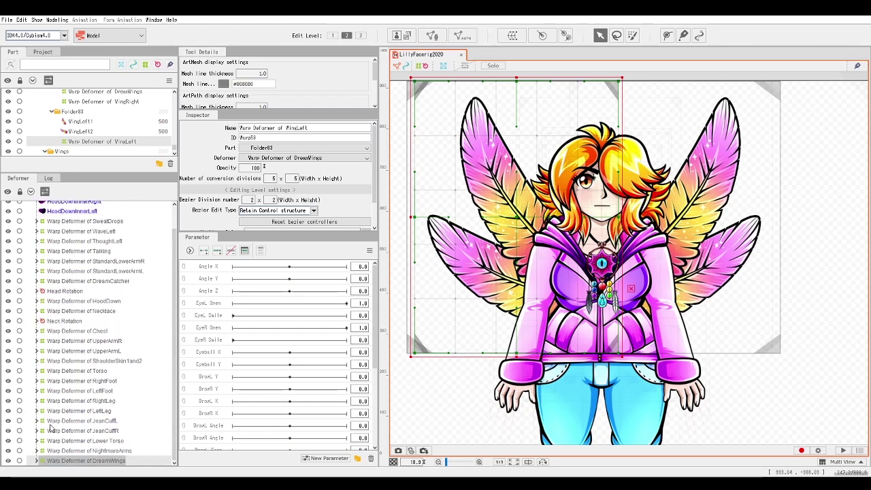
pyautogui.scroll(2, 107, 289)
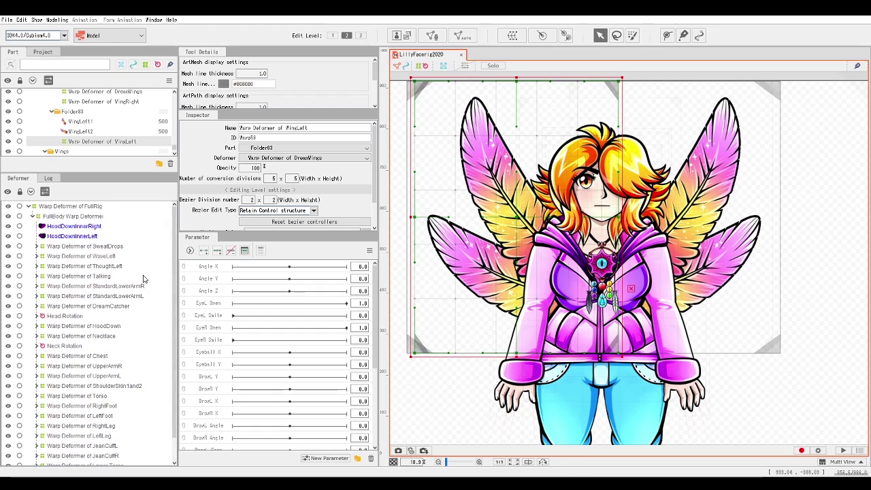
pyautogui.scroll(-1, 112, 303)
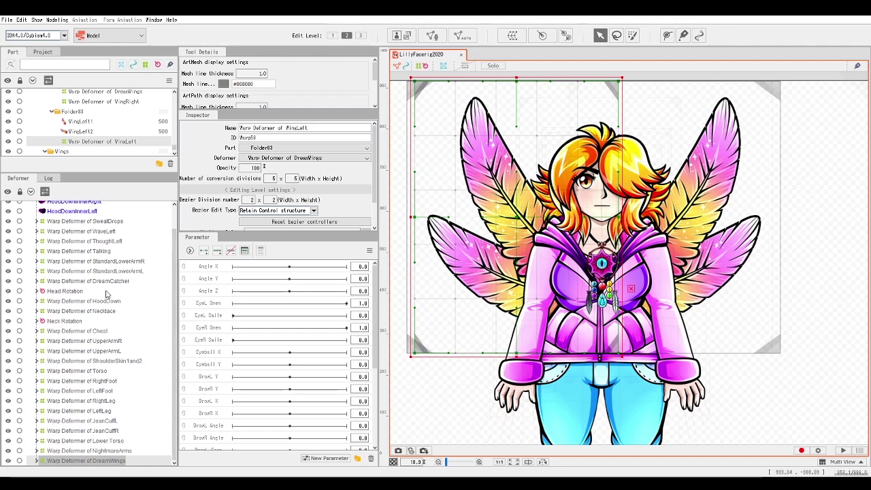
pyautogui.click(643, 77)
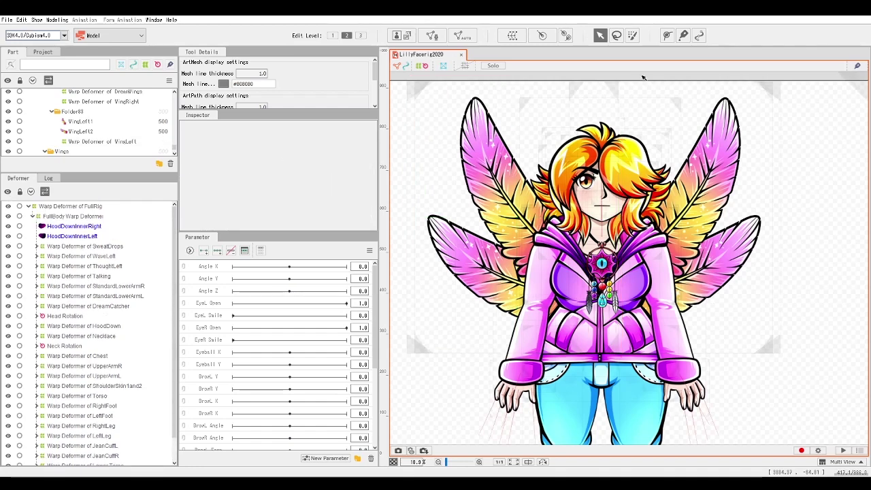